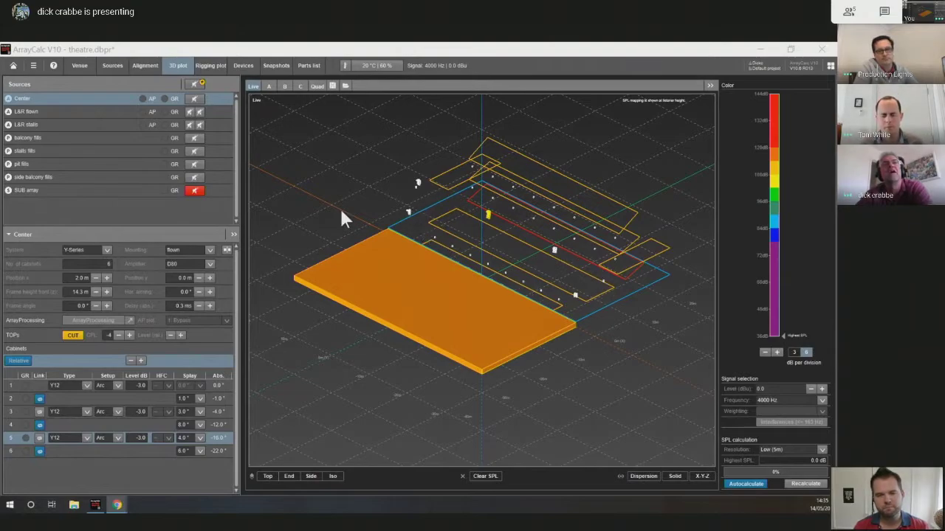
Compare the 3D plot snapshots A, B and C, and review the Center array's source settings.
click(269, 86)
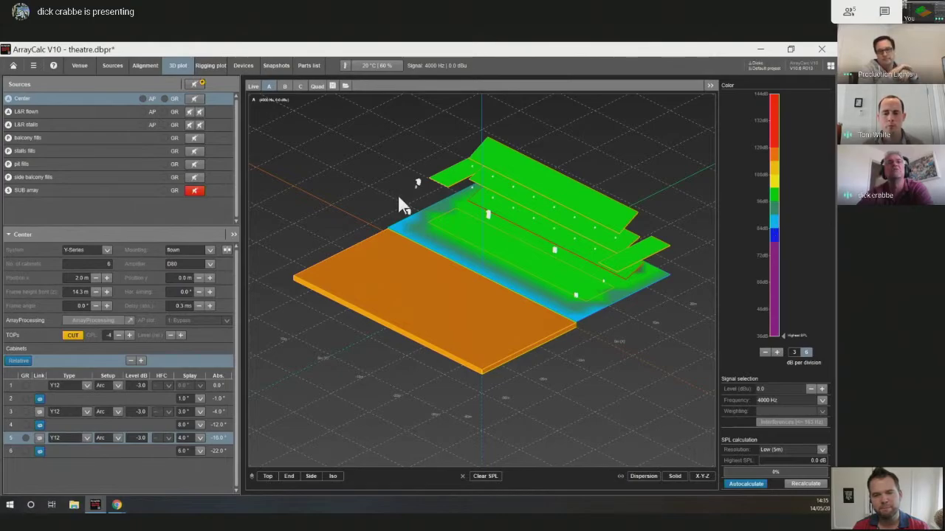
click(284, 87)
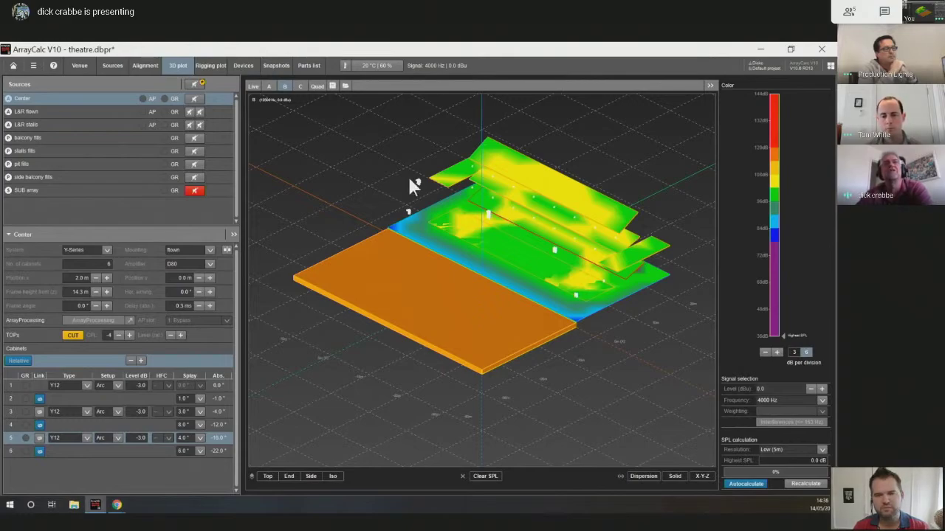
click(300, 87)
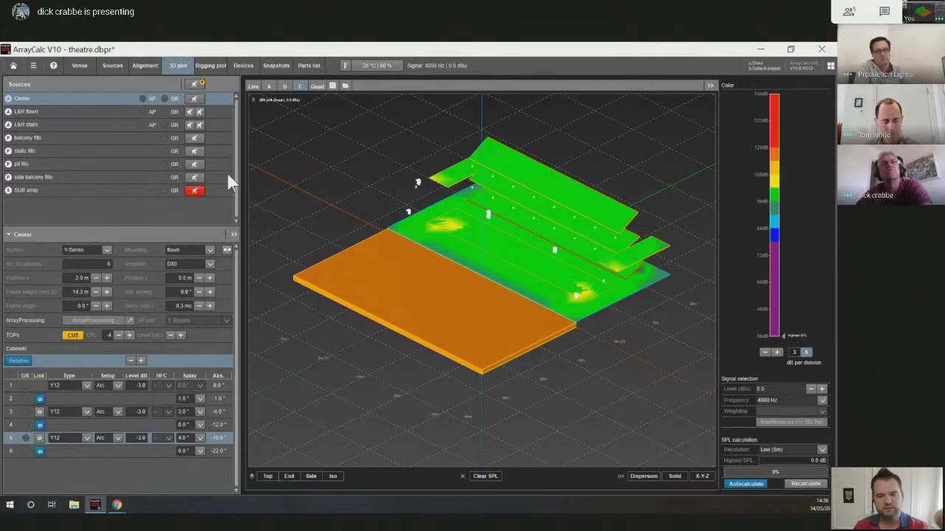
click(111, 65)
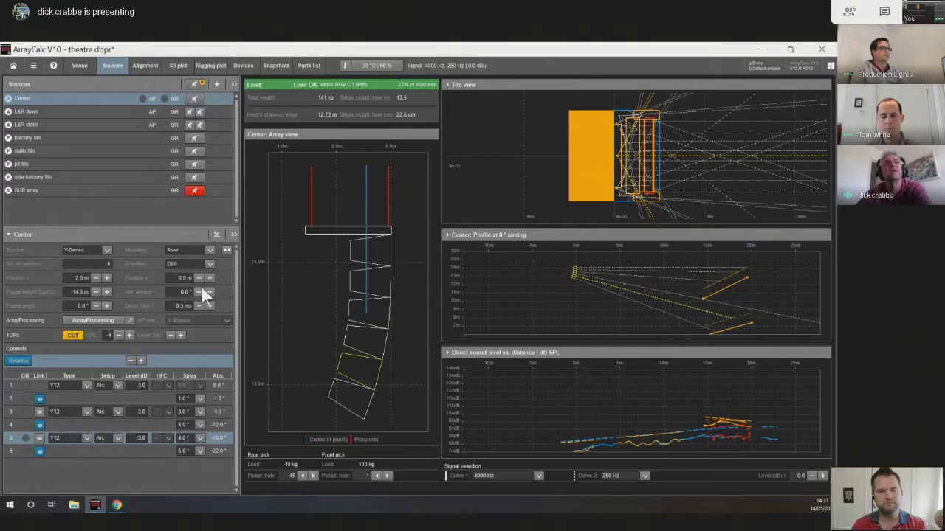
click(177, 65)
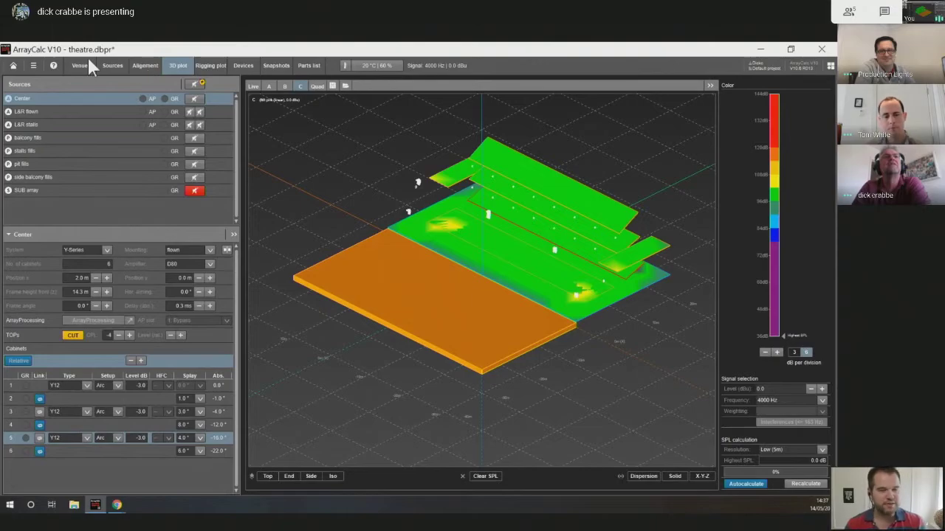
click(115, 65)
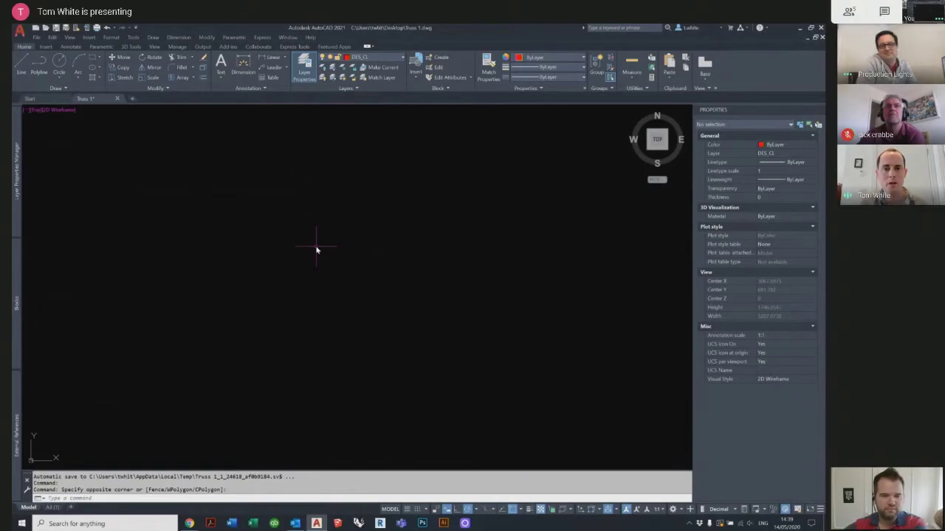
In the AutoCAD truss drawing, draw a horizontal polyline on layer DES_CL as the first chord centre line.
mouse_move(16, 184)
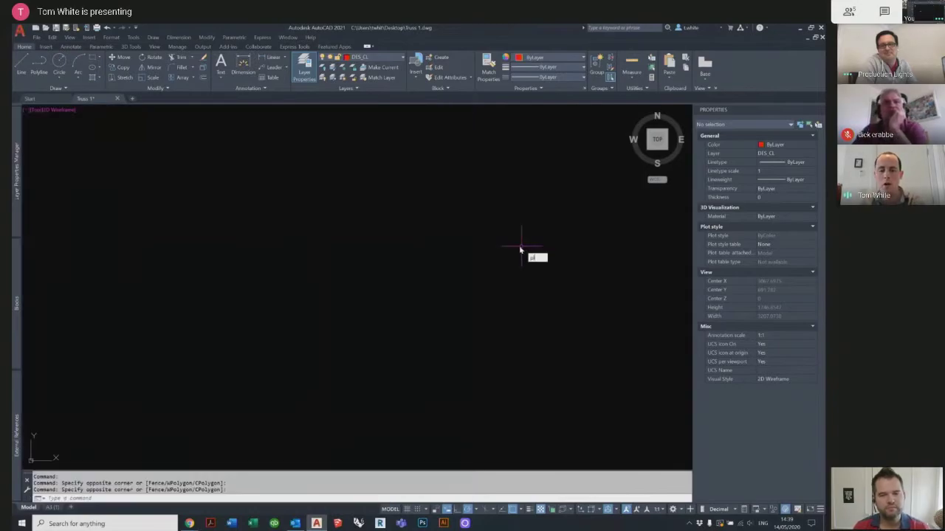
key(Return)
click(383, 247)
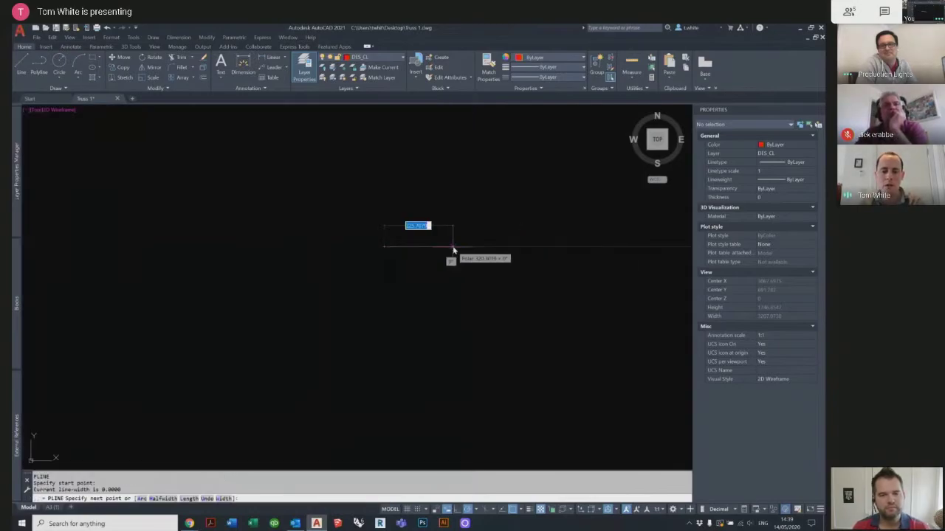
key(Escape)
key(Escape)
key(Escape)
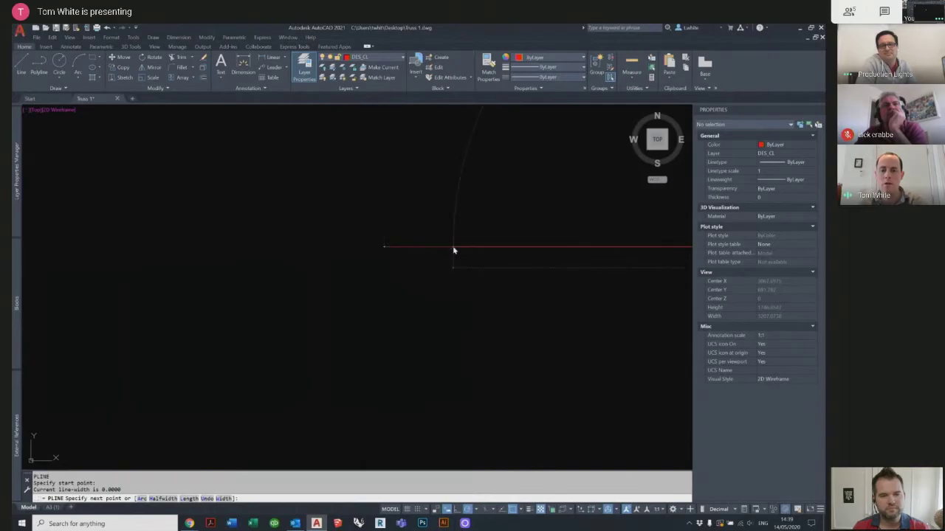
scroll(497, 267, down, 3)
scroll(483, 213, up, 3)
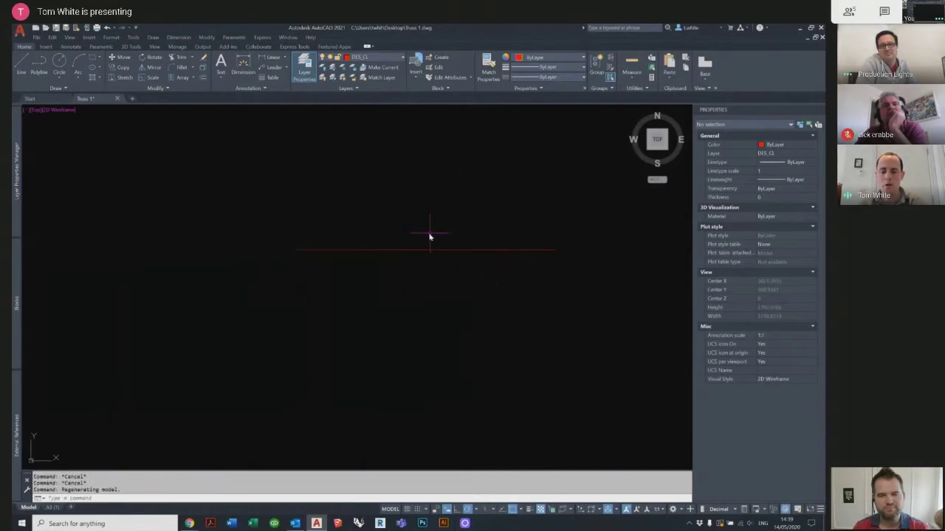
Offset the horizontal centre line 305 downward to create a parallel second line.
text(o)
key(Return)
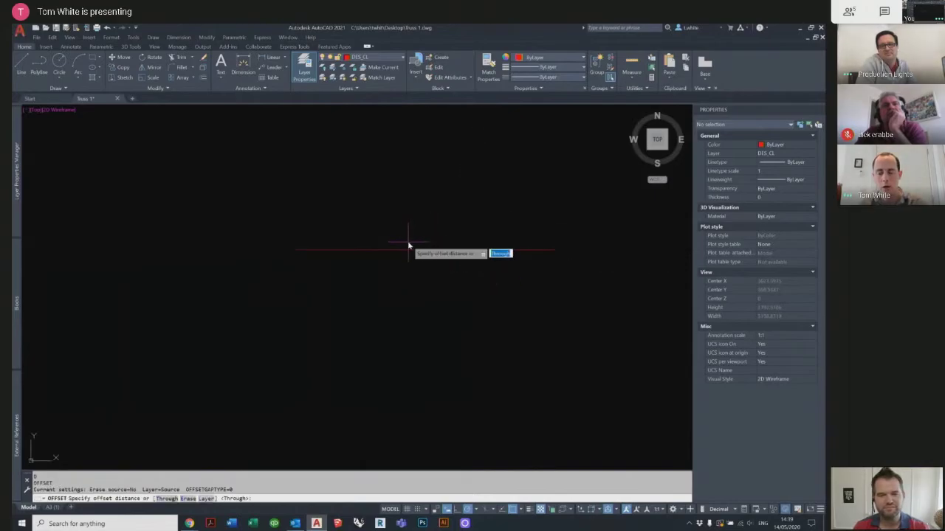
text(305)
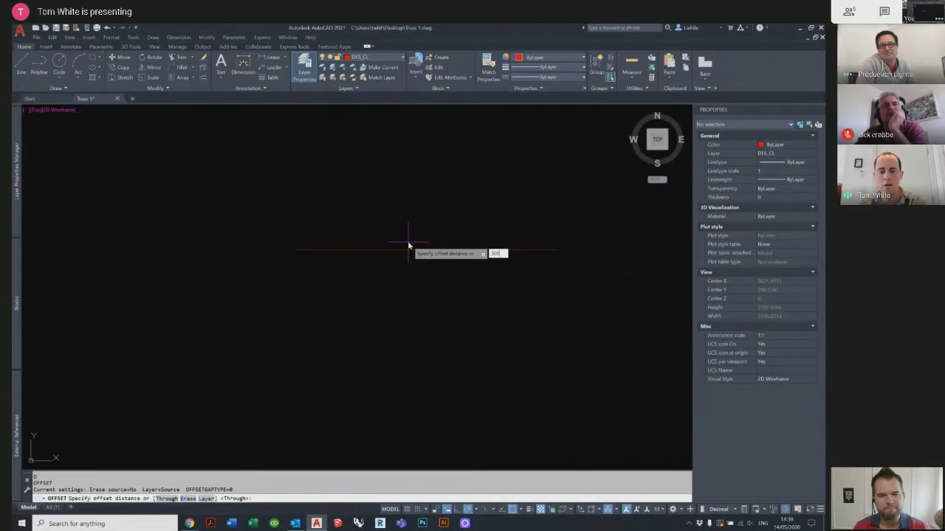
key(Return)
click(394, 251)
click(382, 288)
key(Escape)
key(Escape)
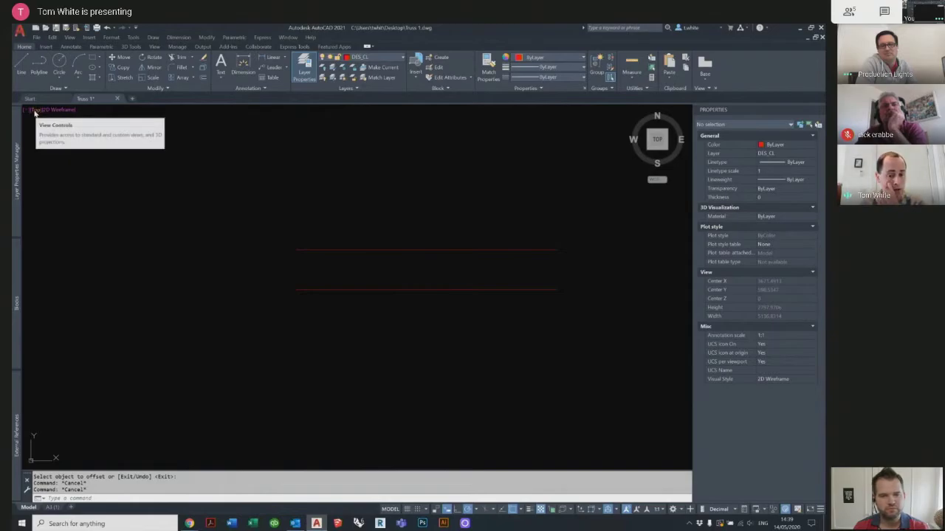
In the left view, copy both centre lines 305 vertically to form the second pair of chord lines.
click(34, 109)
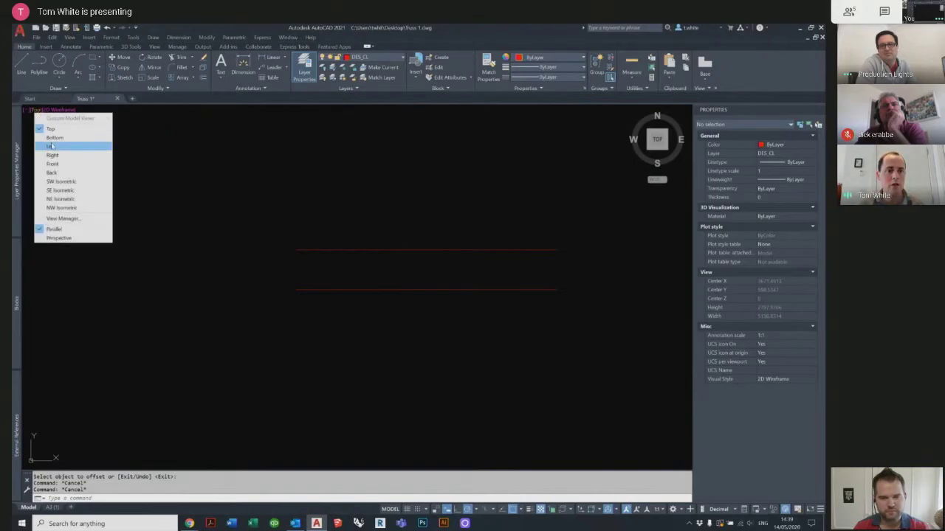
click(59, 146)
click(438, 304)
click(249, 202)
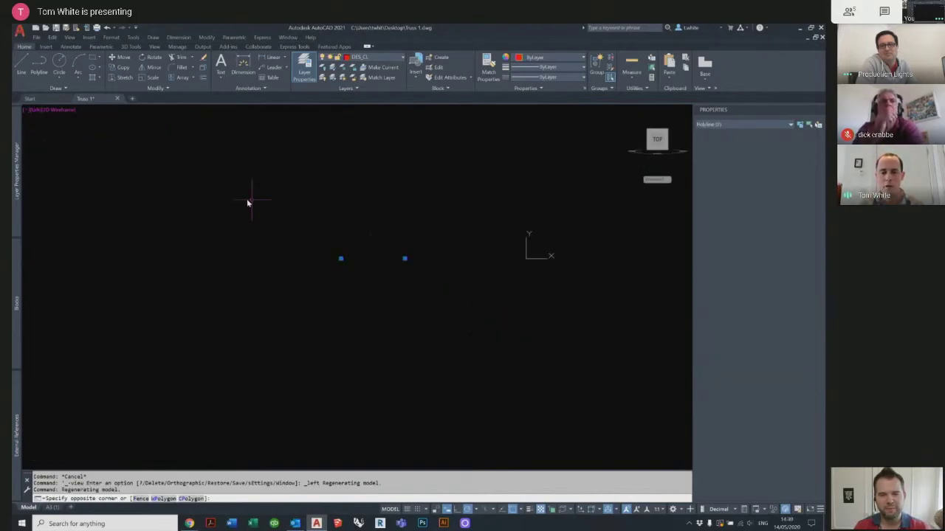
middle_drag(445, 227, 428, 270)
text(co)
key(Return)
click(429, 242)
text(305)
key(Return)
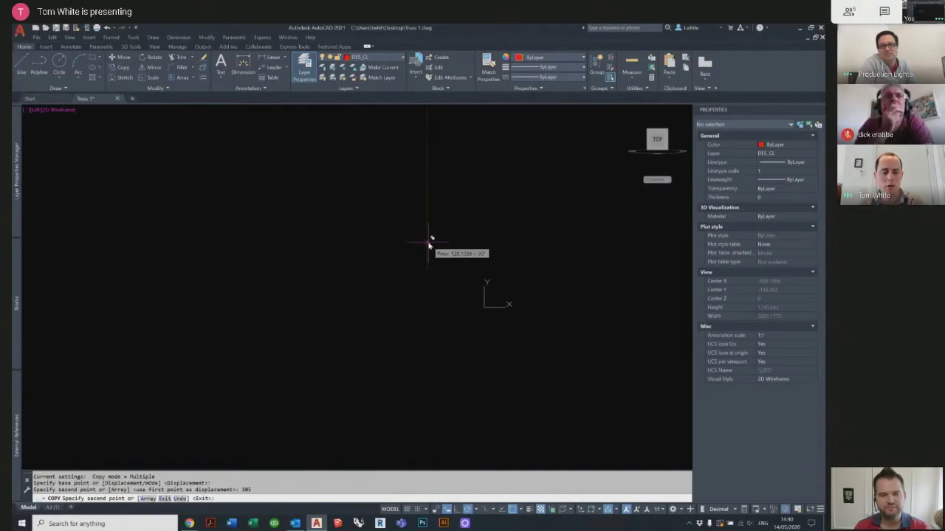
key(Escape)
key(Escape)
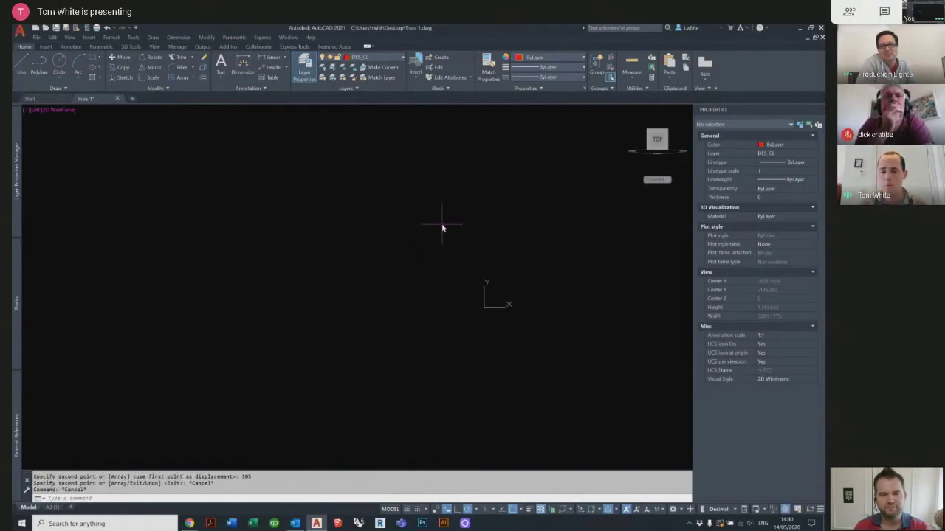
Draw a rectangle connecting the ends of the four chord centre lines at the near end.
mouse_move(443, 225)
shift+middle_down()
mouse_move(337, 274)
mouse_move(375, 255)
shift+middle_up()
shift+middle_drag(258, 259, 225, 240)
text(c)
key(Return)
click(184, 304)
key(Escape)
key(Return)
click(186, 269)
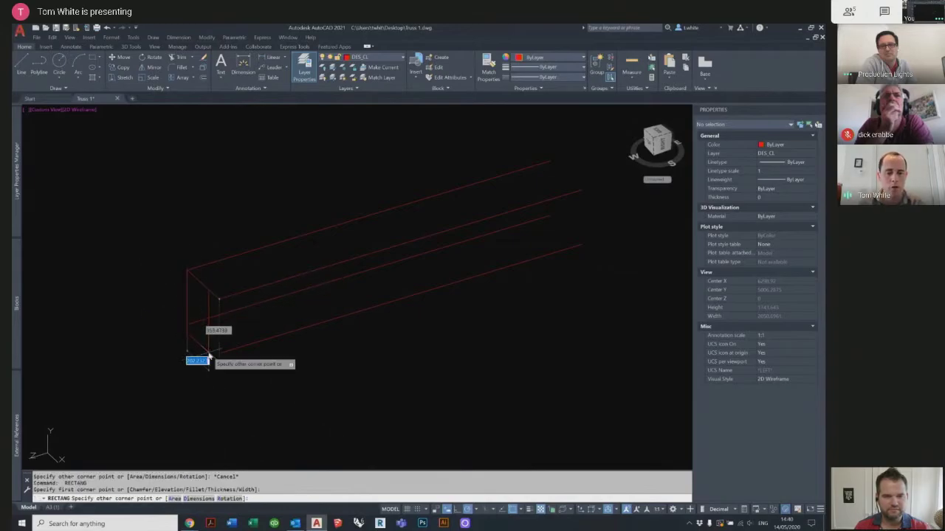
key(Escape)
key(Escape)
key(Escape)
key(Escape)
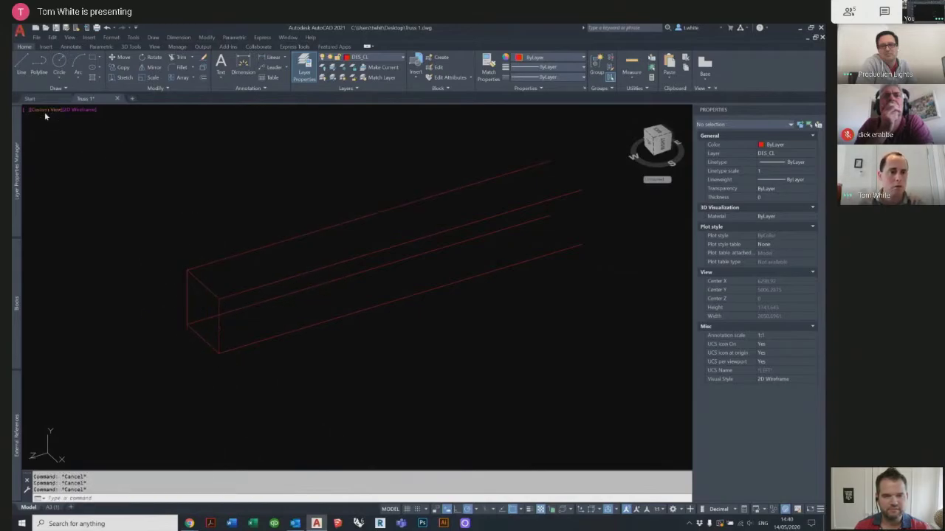
In the top view, move the end rectangle 75 inward along the chord lines.
click(44, 109)
click(59, 127)
click(279, 299)
click(155, 264)
text(m)
key(Return)
click(310, 255)
text(75)
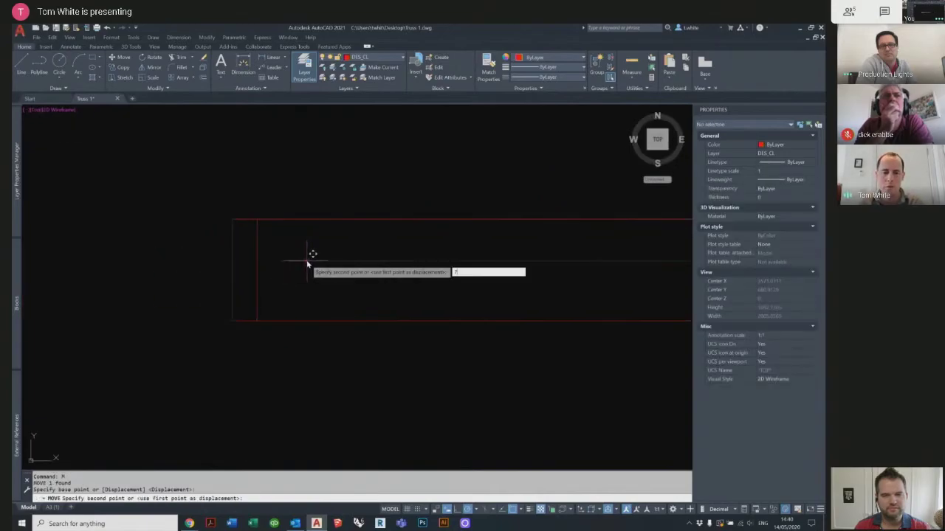
key(Return)
key(Escape)
Mirror the end rectangle about the chord lines' midpoint to the opposite end, keeping the original.
click(295, 264)
click(221, 257)
scroll(302, 270, down, 3)
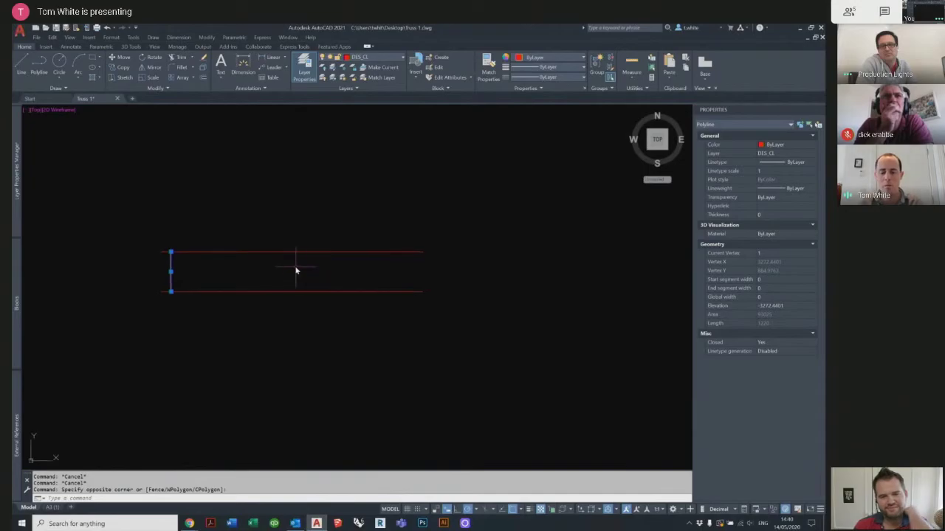
text(mi)
key(Return)
click(292, 252)
click(293, 239)
text(n)
key(Return)
key(Escape)
key(Escape)
Make DES_Truss the current layer.
shift+middle_drag(293, 257, 313, 243)
mouse_move(16, 177)
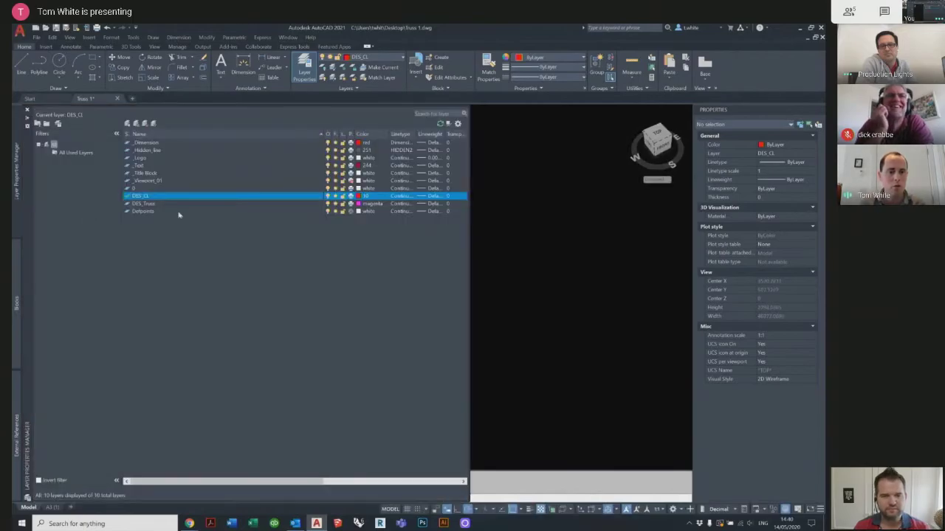
double_click(143, 204)
click(587, 284)
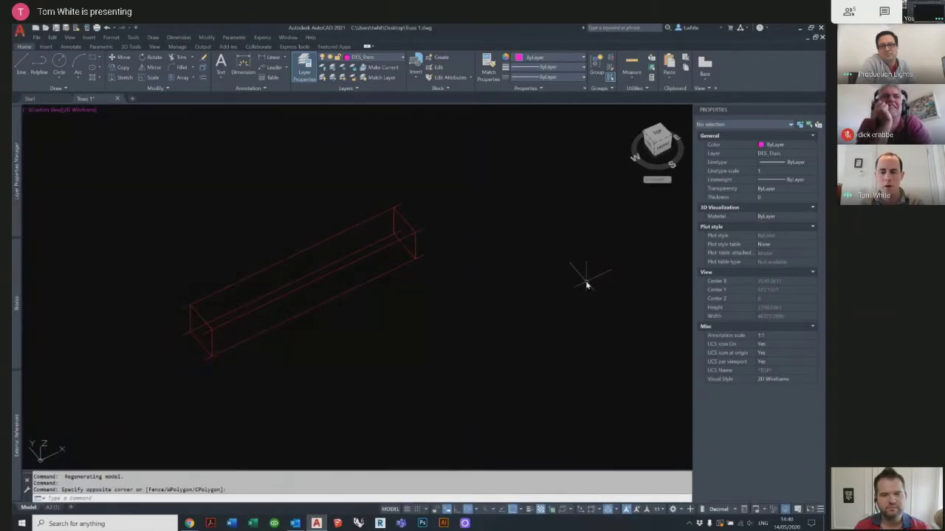
key(Escape)
Draw a circle by diameter beside the truss frame as the tube profile.
text(c)
key(Return)
click(555, 289)
text(d)
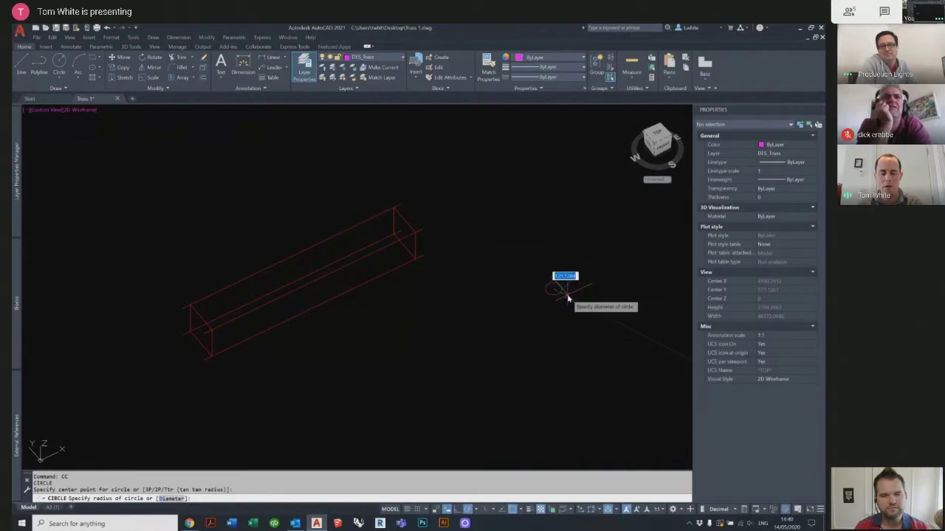
key(Return)
key(Return)
Copy the profile circle six times in a row beside the truss frame.
text(co)
key(Return)
click(553, 288)
key(Return)
click(552, 289)
click(532, 264)
click(516, 246)
click(510, 229)
click(504, 217)
click(497, 203)
key(Escape)
key(Escape)
key(Escape)
key(Escape)
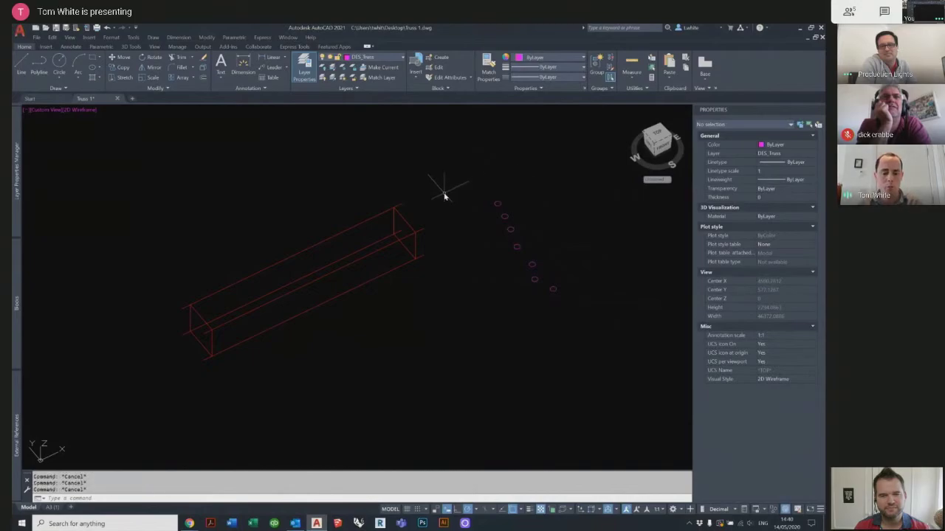
Sweep the copied profile circles one by one along the four long centre lines to form the chord tubes.
text(sweep)
key(Return)
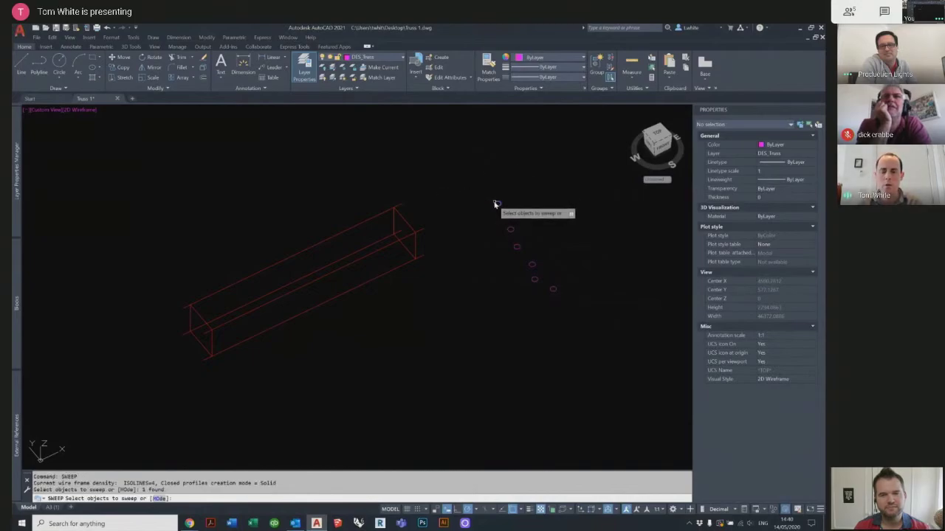
click(496, 204)
key(Return)
click(399, 208)
key(Return)
click(504, 216)
key(Return)
click(412, 236)
key(Return)
click(510, 228)
key(Return)
click(411, 244)
key(Return)
click(516, 247)
key(Return)
click(405, 269)
key(Return)
click(532, 265)
key(Return)
click(426, 235)
key(Return)
click(617, 279)
click(527, 256)
key(Escape)
key(Escape)
Explode the far-end rectangle and erase its unneeded sides, keeping the edge between the two upper chords.
text(x)
key(Return)
scroll(396, 215, up, 2)
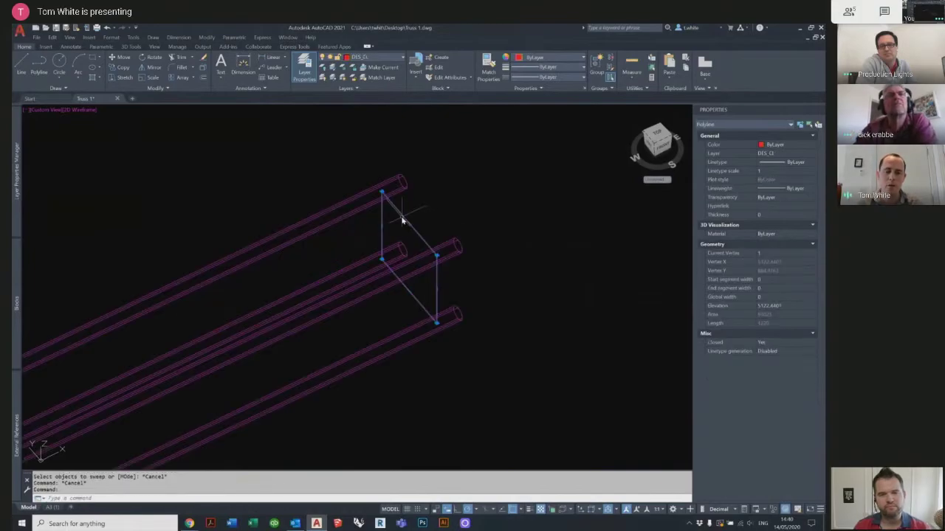
click(379, 218)
click(425, 299)
text(e)
key(Return)
scroll(465, 289, down, 3)
scroll(487, 291, up, 2)
Sweep a profile circle along the remaining far-end edge to form the cross tube between the upper chords.
text(sweep)
key(Return)
click(519, 305)
click(521, 307)
key(Return)
key(Escape)
key(Escape)
Erase the leftover profile circles and the near-end rectangle.
scroll(405, 259, down, 3)
click(594, 324)
click(432, 248)
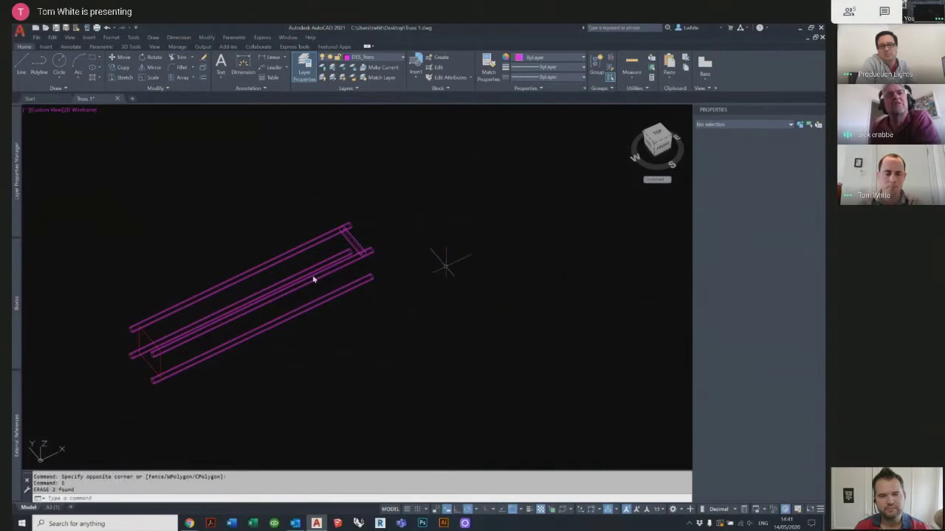
scroll(333, 270, up, 3)
text(e)
key(Return)
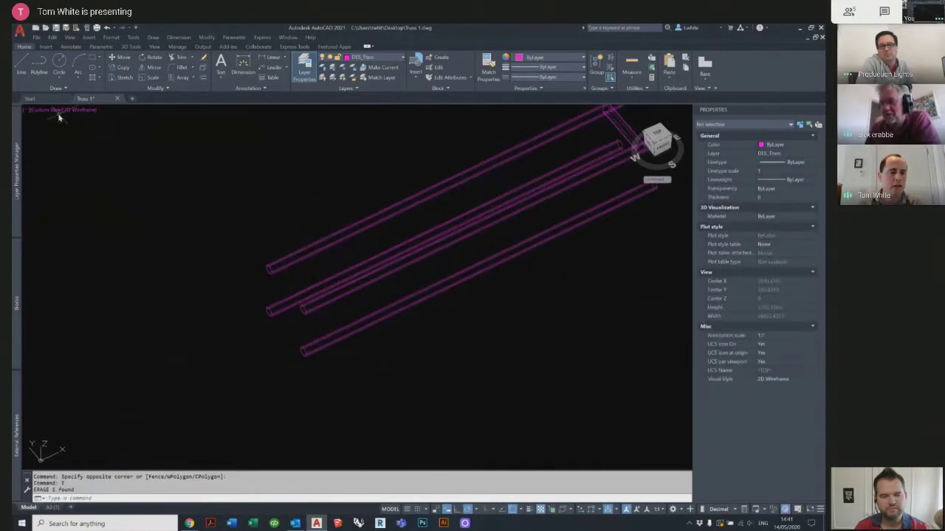
In the top view, draw a polyline along the lower chord's centre from one end of the tube to the other.
click(41, 110)
click(52, 130)
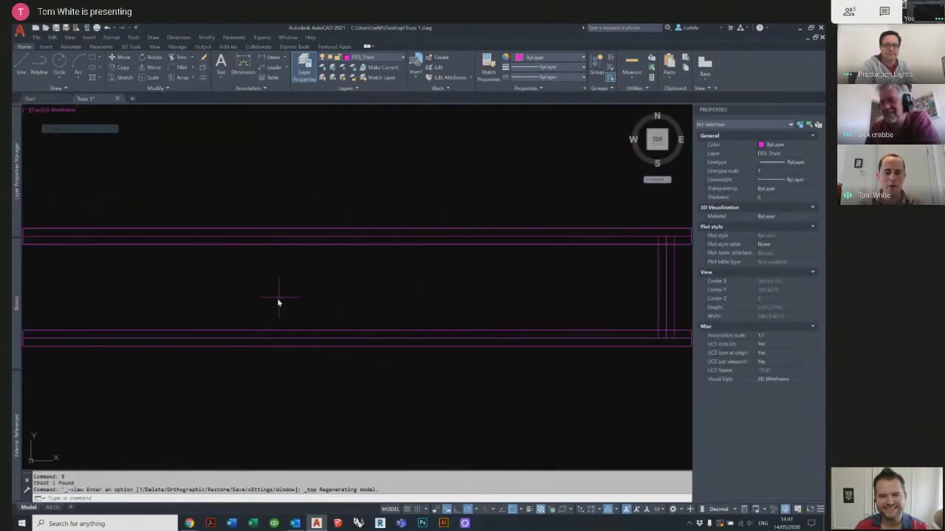
text(pl)
key(Return)
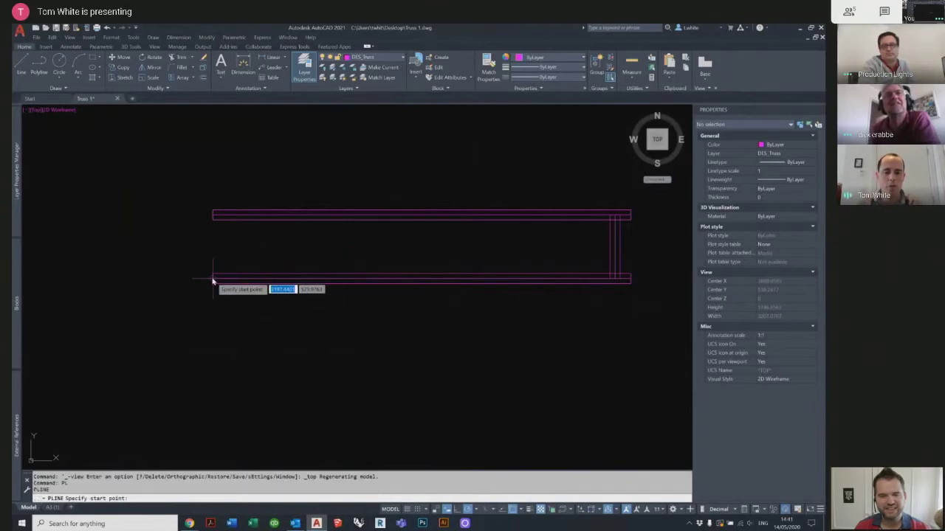
click(213, 278)
click(631, 279)
key(Escape)
key(Escape)
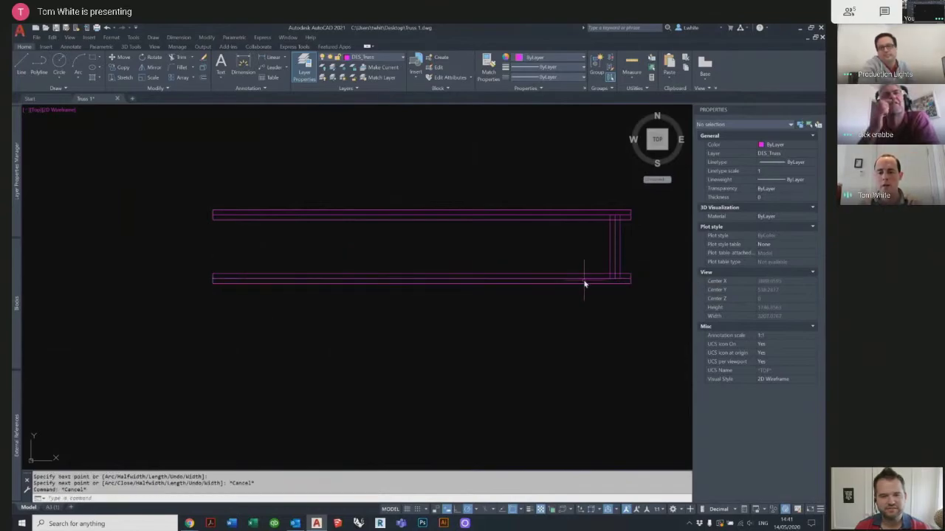
Move the new polyline straight down, clear of the chord tube.
click(584, 278)
middle_drag(599, 319, 588, 304)
click(590, 321)
key(Escape)
In the left view, draw a diagonal polyline from the upper-left chord's centre to the lower-right chord's centre.
click(34, 111)
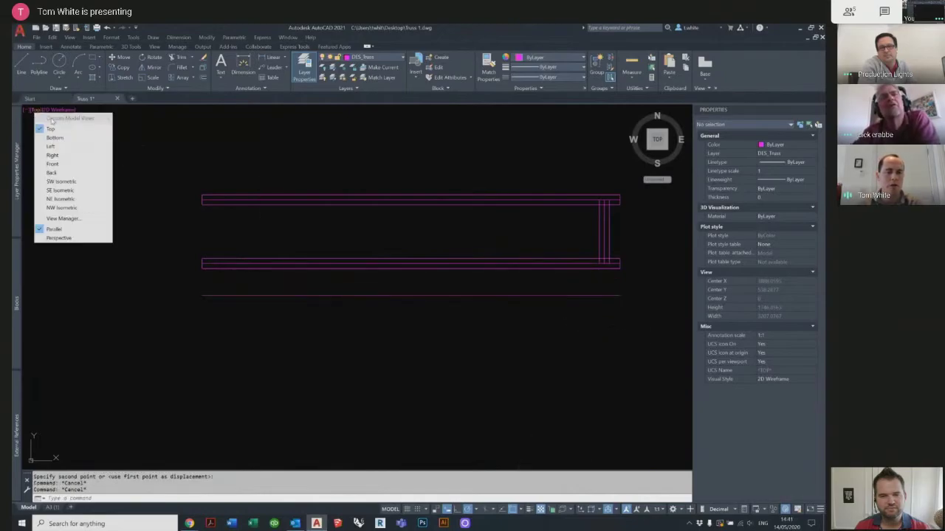
click(51, 142)
text(pl)
key(Return)
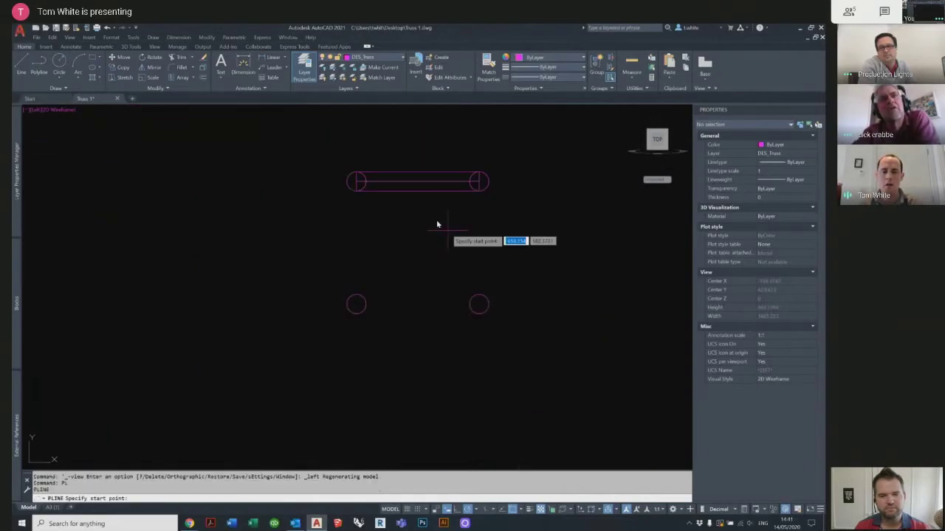
click(356, 181)
key(Escape)
key(Escape)
key(Escape)
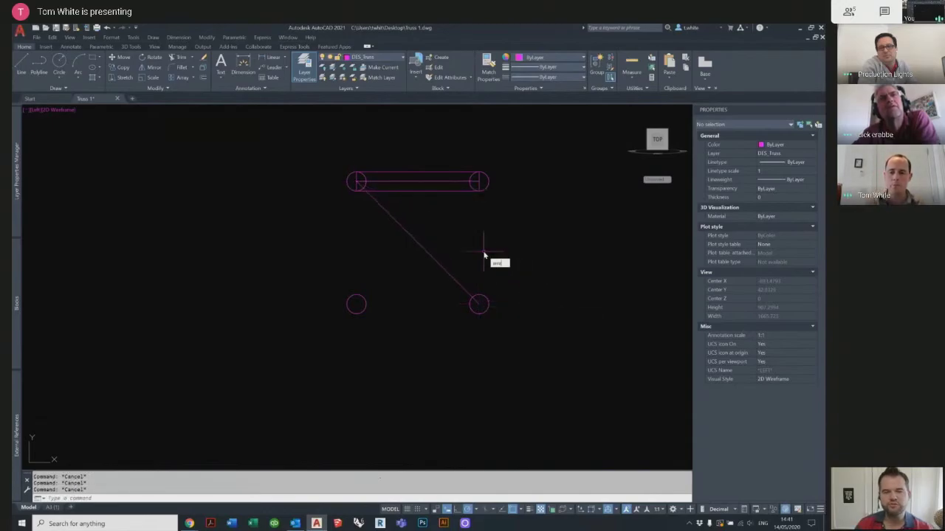
Polar-array the upper cross tube around the midpoint of the diagonal polyline, with 4 items forming the end frame.
click(441, 206)
click(433, 170)
key(Return)
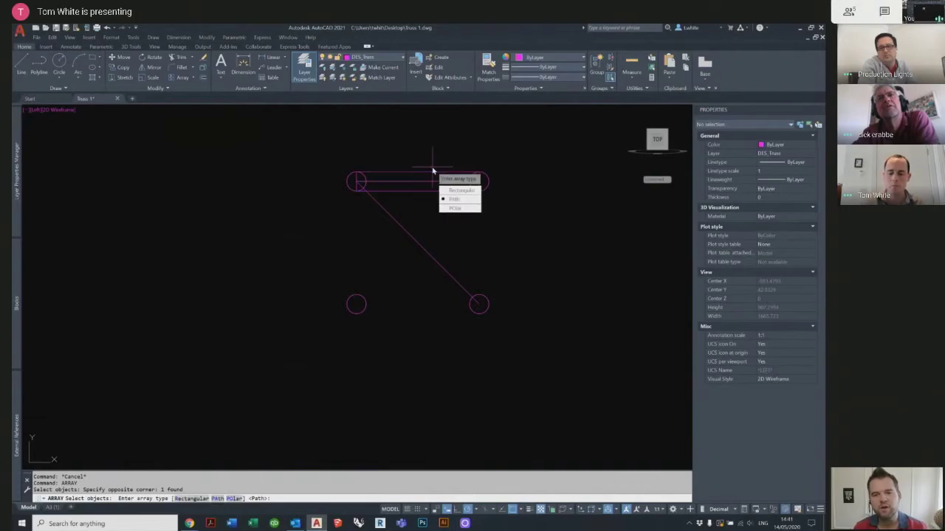
text(po)
key(Return)
click(418, 245)
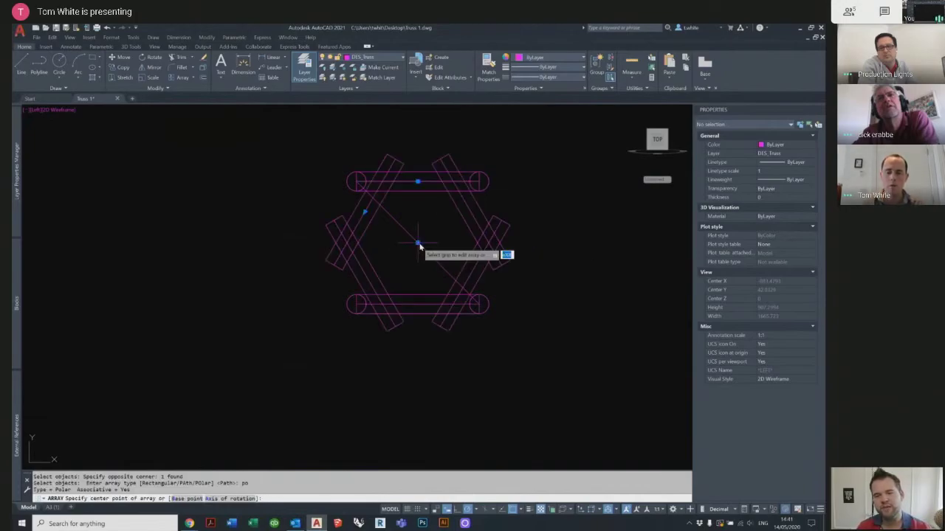
key(Return)
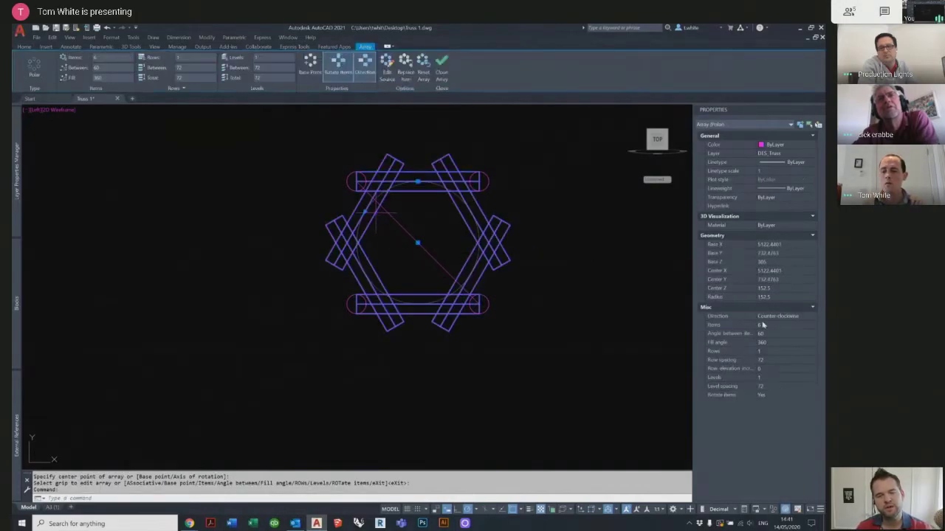
text(4)
key(Return)
key(Escape)
key(Escape)
Erase the diagonal construction polyline inside the end frame and return to the top view.
click(437, 254)
click(408, 267)
text(e)
key(Return)
mouse_move(504, 234)
shift+middle_down()
mouse_move(430, 266)
mouse_move(407, 291)
mouse_move(421, 307)
mouse_move(399, 294)
shift+middle_up()
click(49, 111)
click(64, 128)
scroll(390, 264, down, 2)
Draw a large three-point arc in the empty space beside the truss as a curved sweep path.
click(543, 195)
click(580, 307)
scroll(420, 266, down, 3)
key(Escape)
text(a)
key(Return)
click(401, 341)
click(502, 372)
click(595, 253)
key(Escape)
key(Escape)
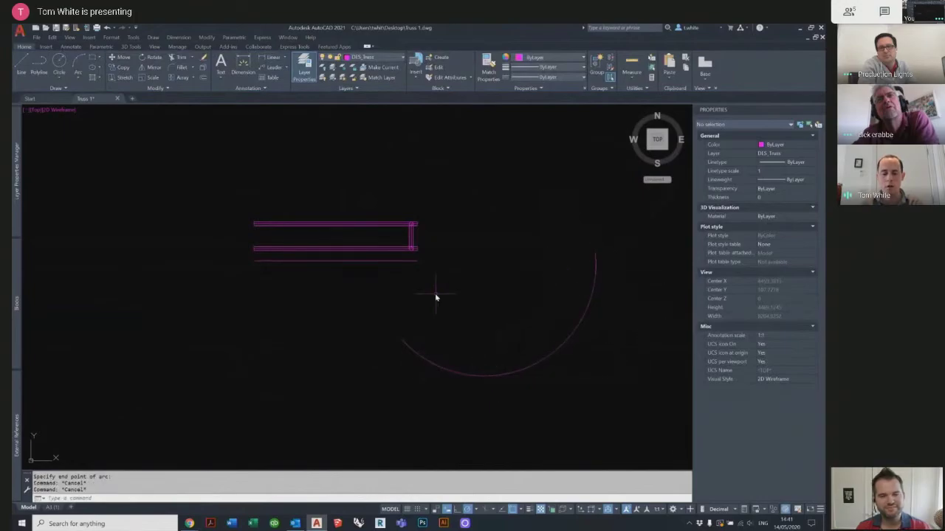
Draw a circle with a diameter of 48 between the truss and the arc as a tube profile.
text(cc)
key(Return)
click(427, 296)
text(d)
key(Return)
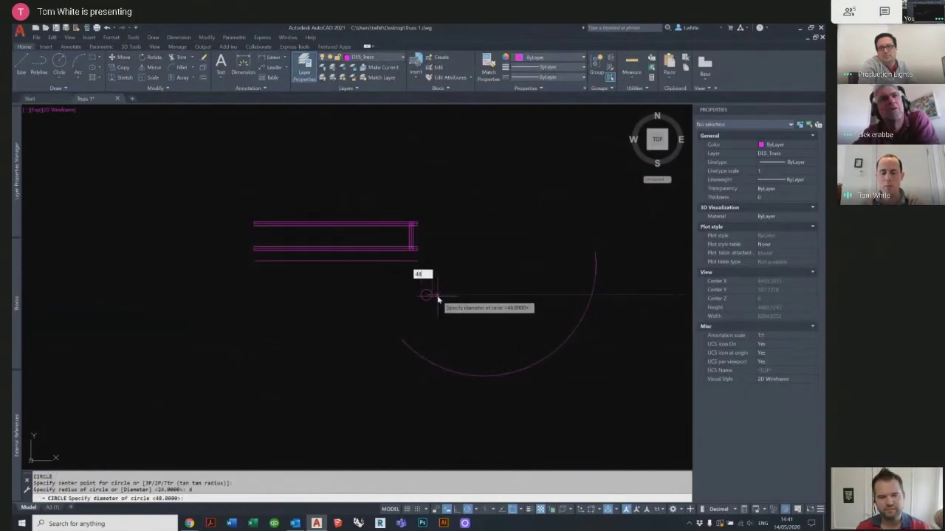
key(Escape)
Sweep the circle along the arc to demonstrate a curved tube.
text(sweep)
key(Return)
click(420, 291)
click(418, 293)
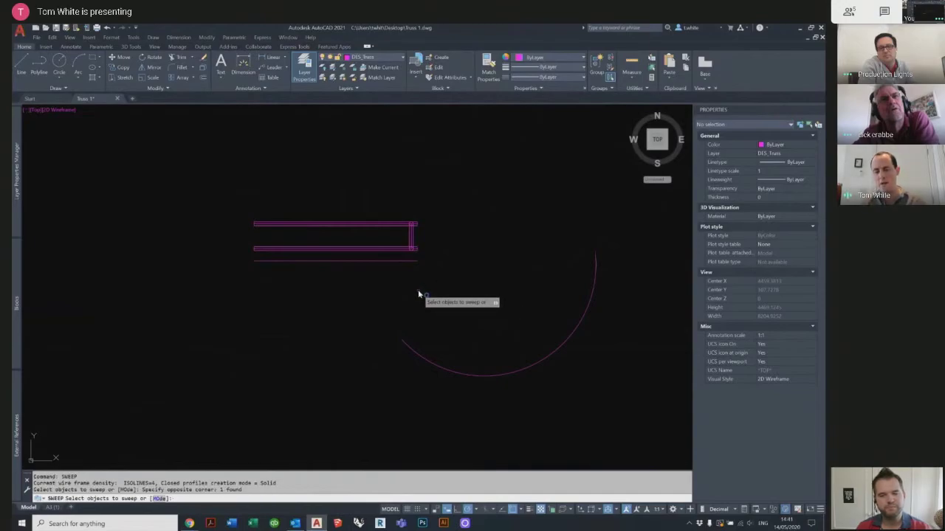
key(Return)
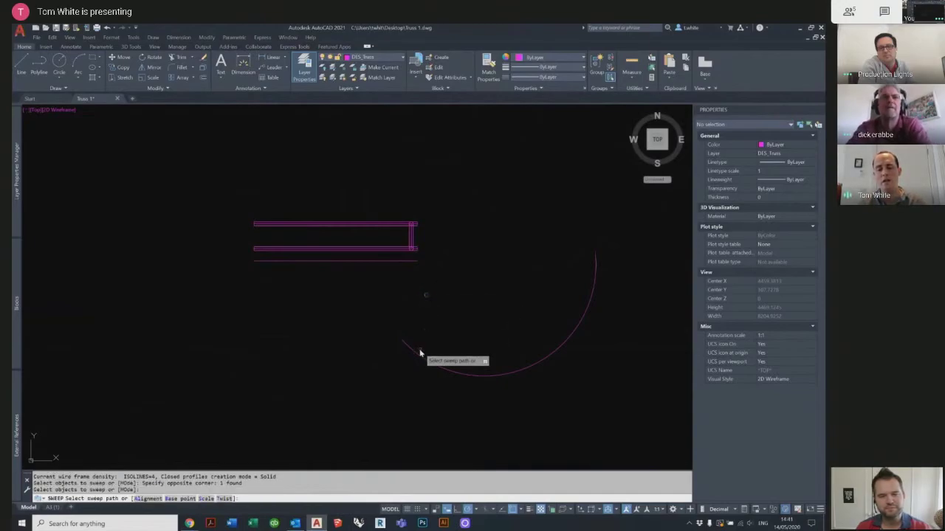
click(410, 352)
Erase the curved sweep demonstration beside the truss.
key(Escape)
click(500, 373)
key(Delete)
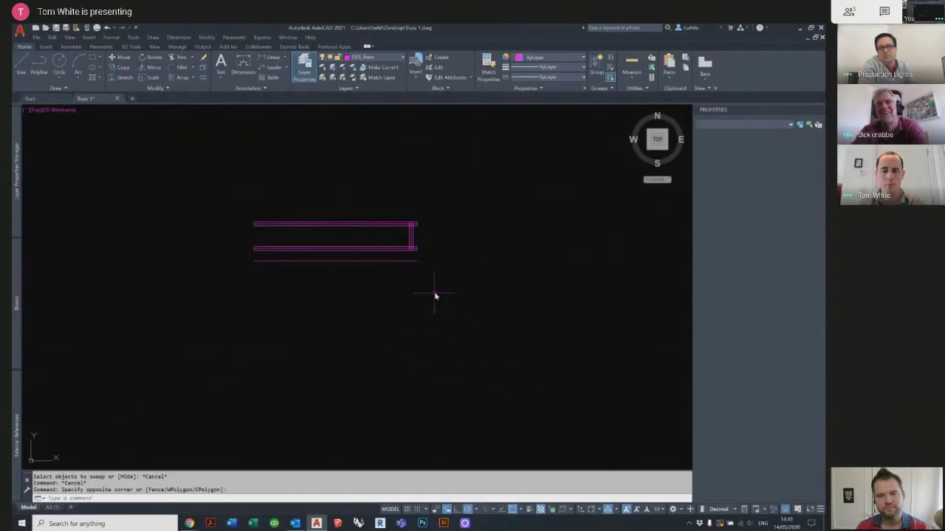
Mirror the end-frame array to the truss's other end about the midpoint of the long guide polyline, keeping the source.
click(411, 244)
scroll(427, 243, up, 2)
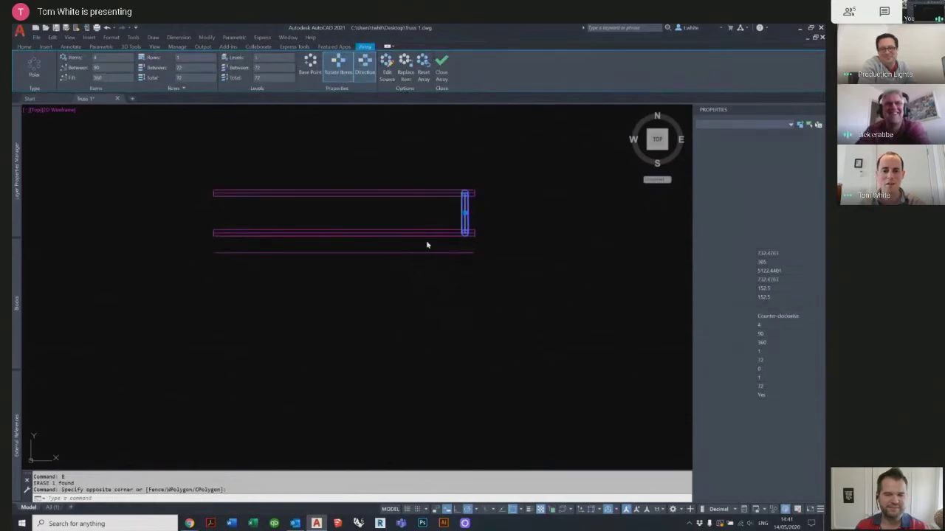
text(mi)
key(Return)
click(344, 255)
click(346, 272)
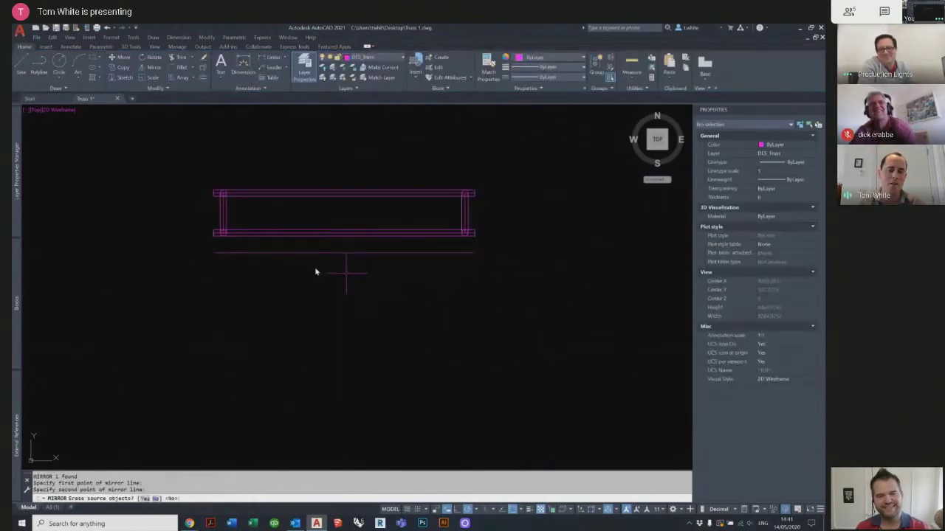
text(n)
key(Return)
Try to union the chord tubes and both end frames, leaving out the guide polyline below.
scroll(340, 266, up, 4)
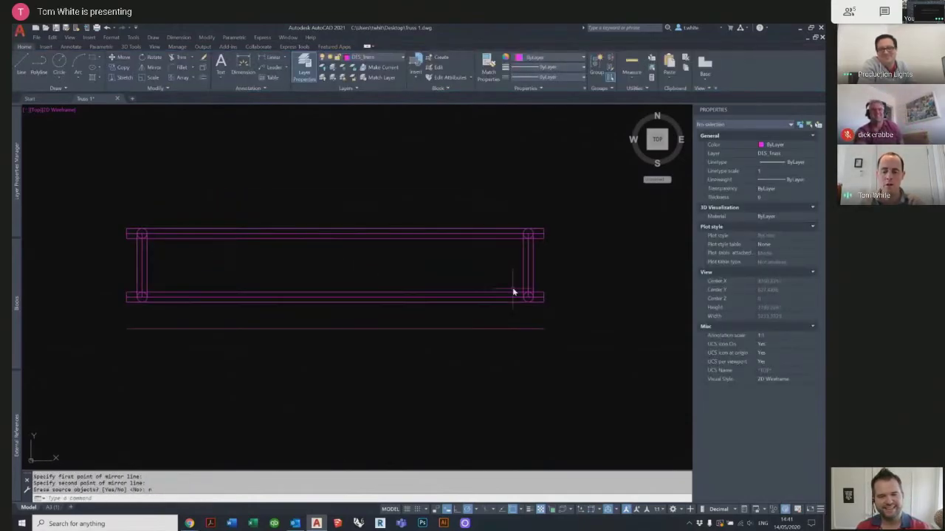
text(uni)
key(Return)
click(561, 308)
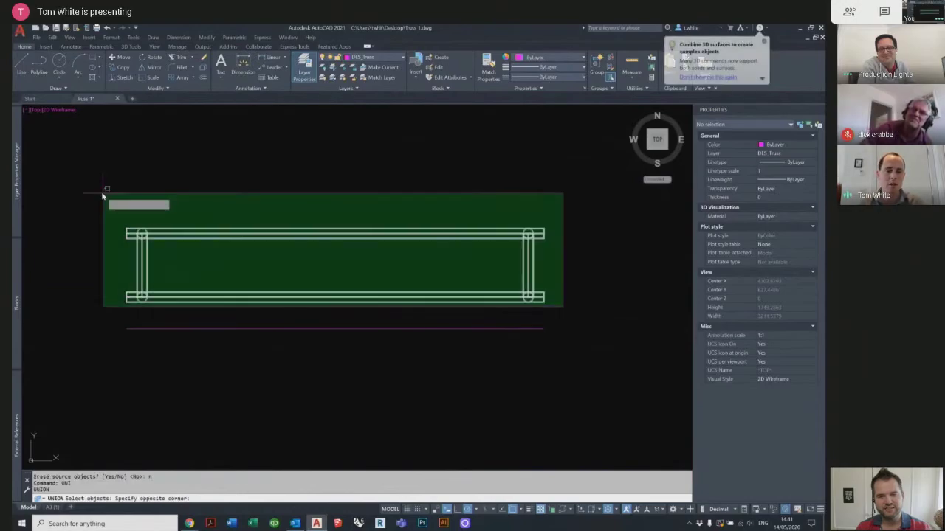
click(104, 198)
middle_drag(264, 270, 384, 260)
key(Escape)
Erase the long guide polyline below the truss.
click(315, 318)
text(e)
key(Return)
Explode the end-frame arrays at both ends of the truss in a 3D view.
scroll(332, 329, down, 4)
shift+middle_drag(335, 337, 393, 259)
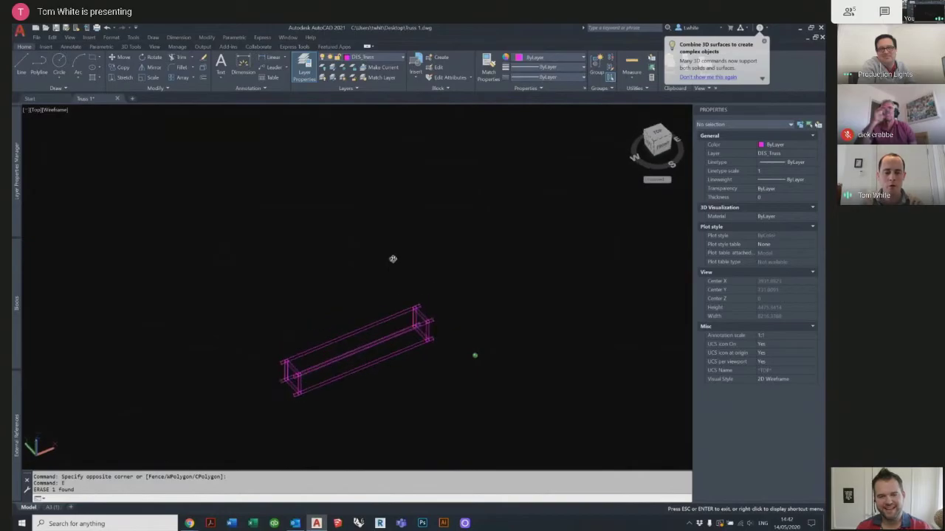
scroll(321, 375, up, 5)
shift+middle_drag(321, 375, 253, 327)
scroll(251, 331, up, 3)
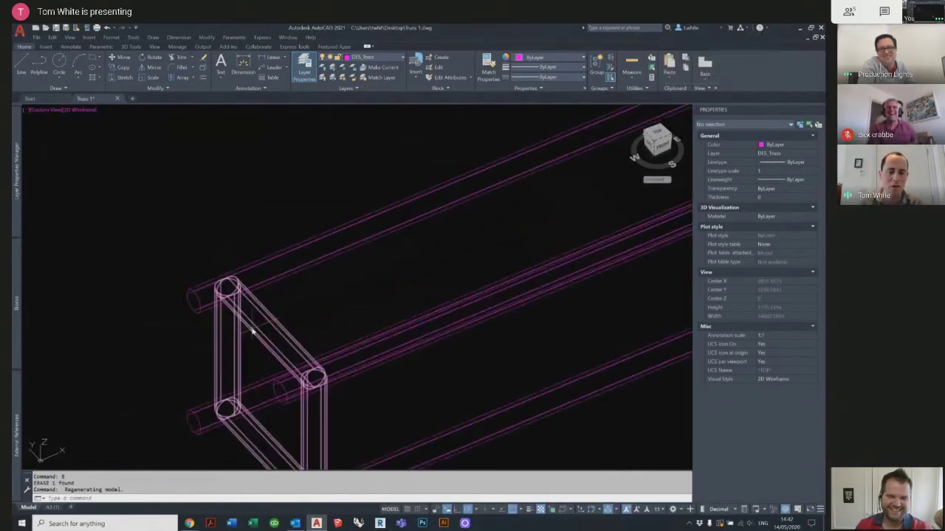
click(252, 331)
scroll(249, 331, down, 4)
text(x)
key(Return)
click(580, 190)
key(Escape)
Union all the chord tubes and exploded end-frame tubes into one solid.
text(uni)
key(Return)
scroll(558, 253, down, 3)
click(596, 333)
click(447, 184)
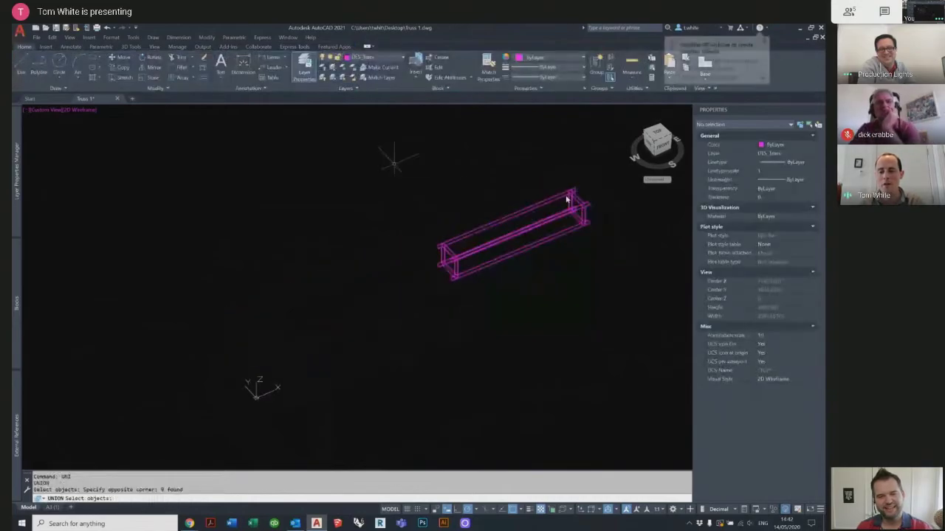
key(Return)
On the DES_CL layer, draw a line along the rear upper chord's centre from one end frame to the other.
click(380, 57)
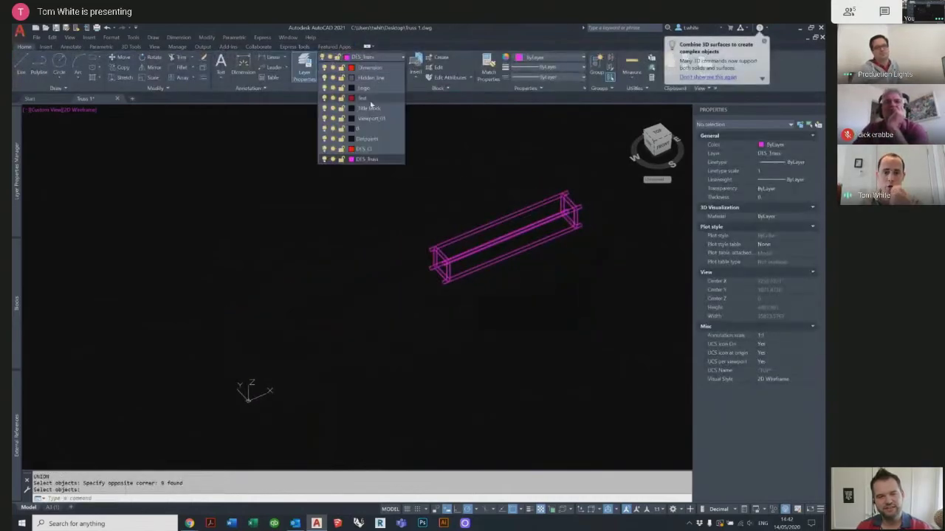
click(369, 150)
scroll(463, 183, up, 6)
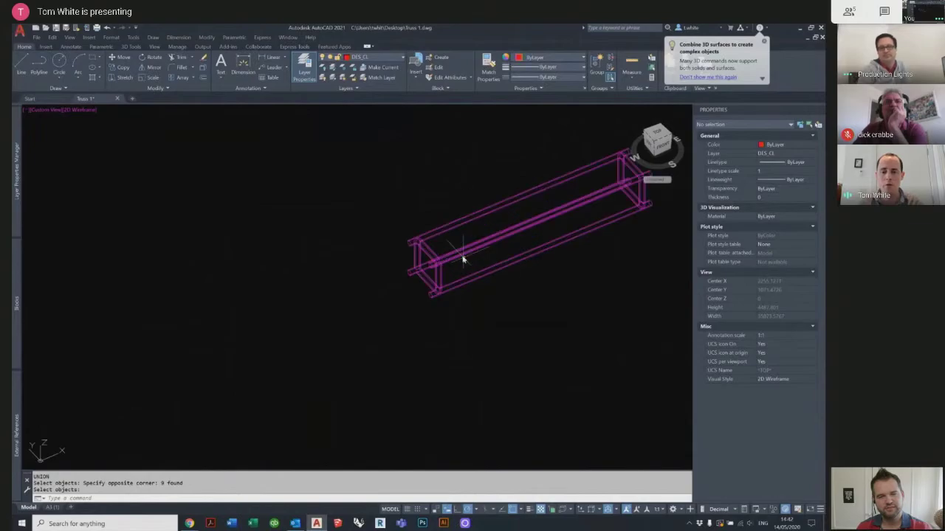
text(l)
key(Return)
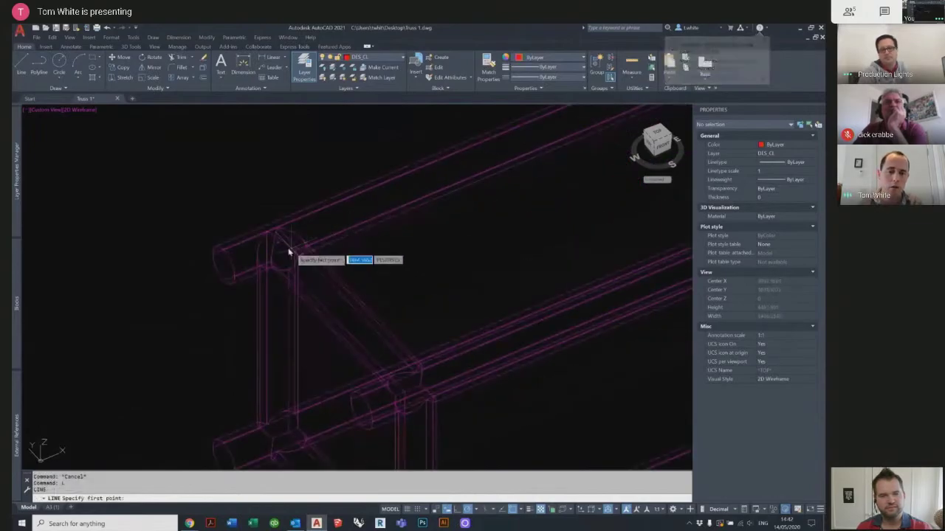
click(279, 250)
scroll(324, 276, down, 4)
middle_drag(325, 275, 104, 335)
scroll(386, 210, up, 3)
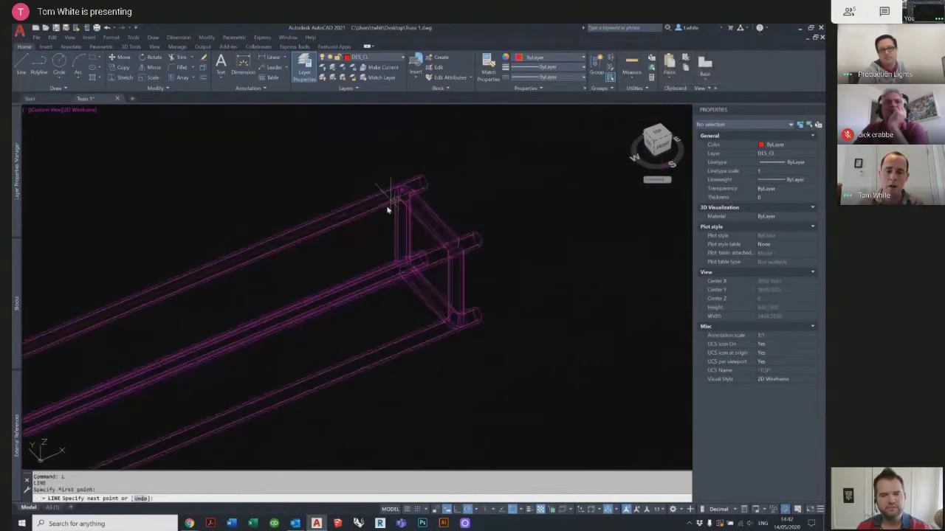
key(Escape)
key(Escape)
key(Escape)
Divide the upper chord's centre line into 8 segments.
scroll(406, 190, down, 5)
scroll(404, 187, up, 2)
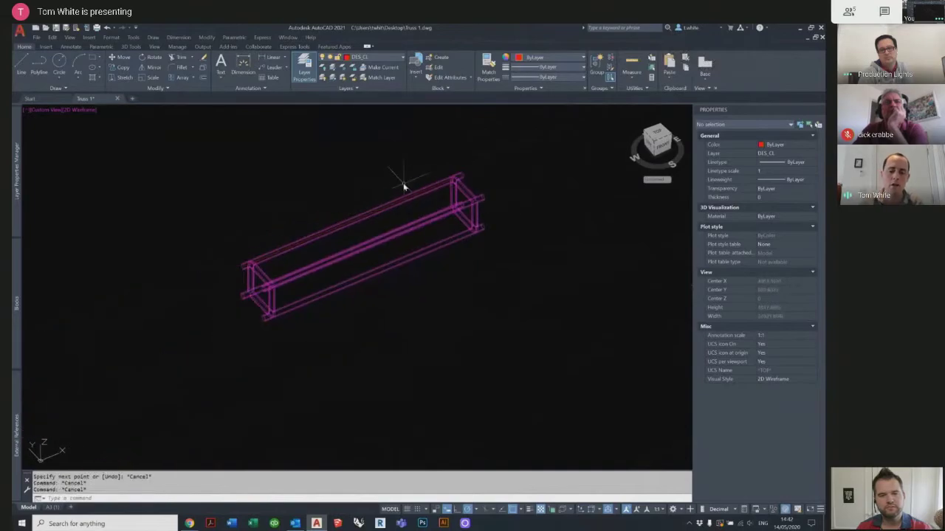
text(div)
key(Return)
scroll(296, 263, up, 5)
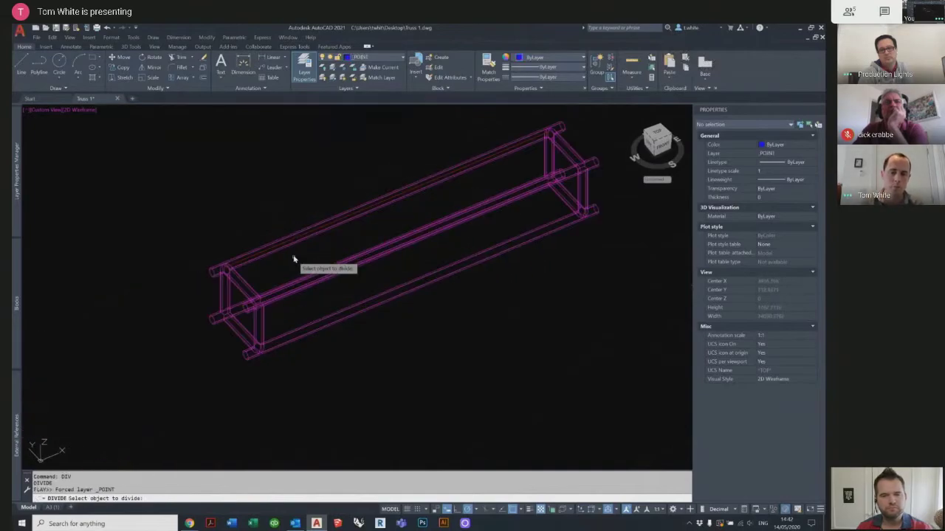
click(285, 223)
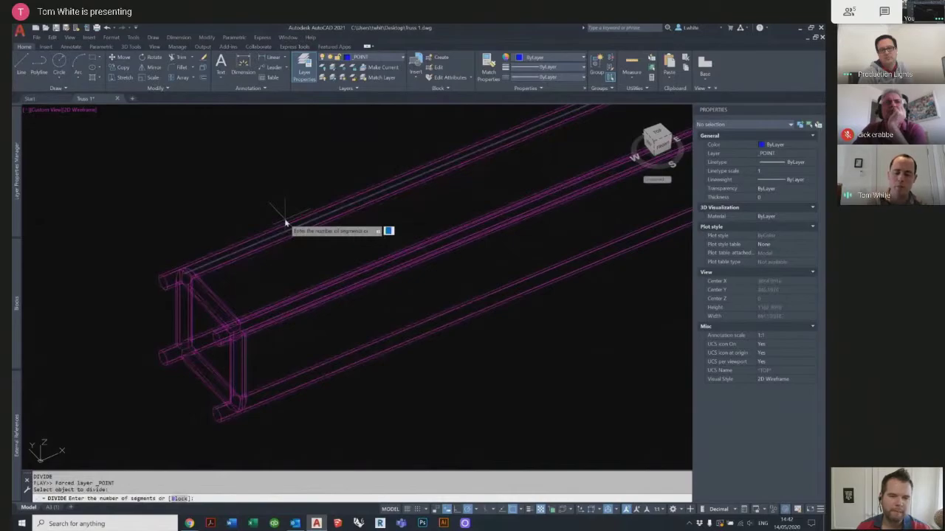
text(8)
key(Return)
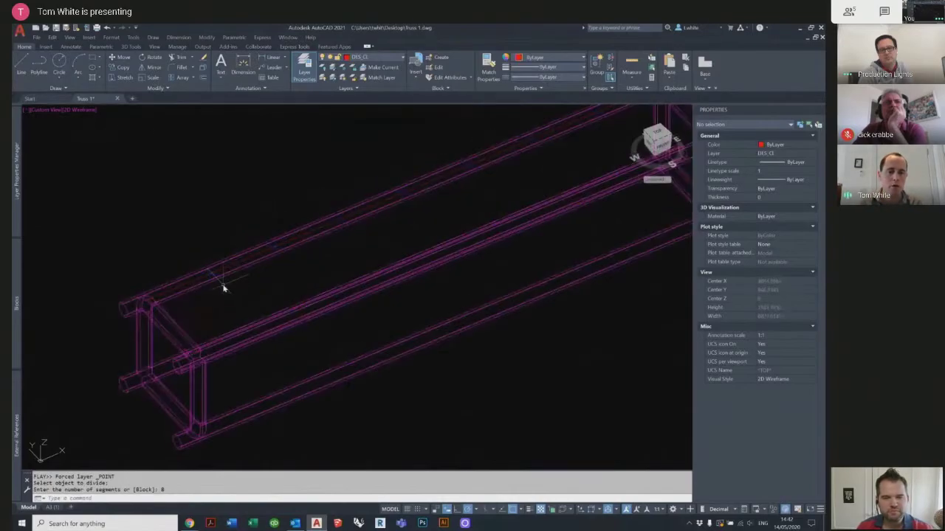
Select all the division points along the centre line and delete them.
click(209, 273)
right_click(208, 273)
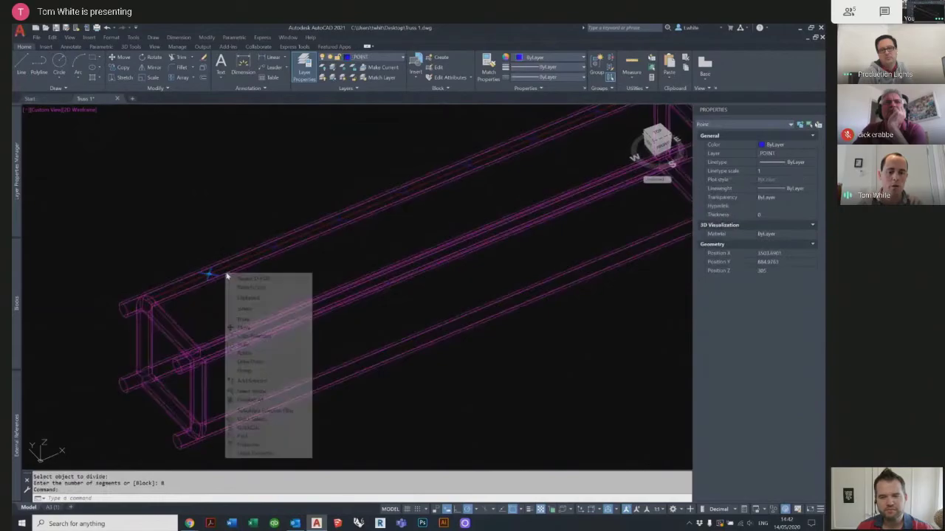
click(252, 392)
key(Delete)
Divide the upper chord's centre line into 6 segments.
text(DIV)
key(Return)
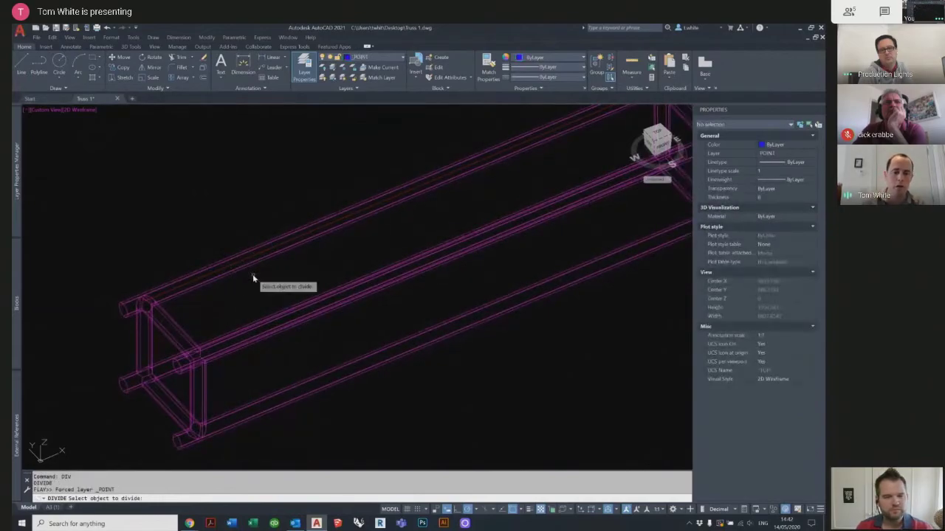
click(236, 265)
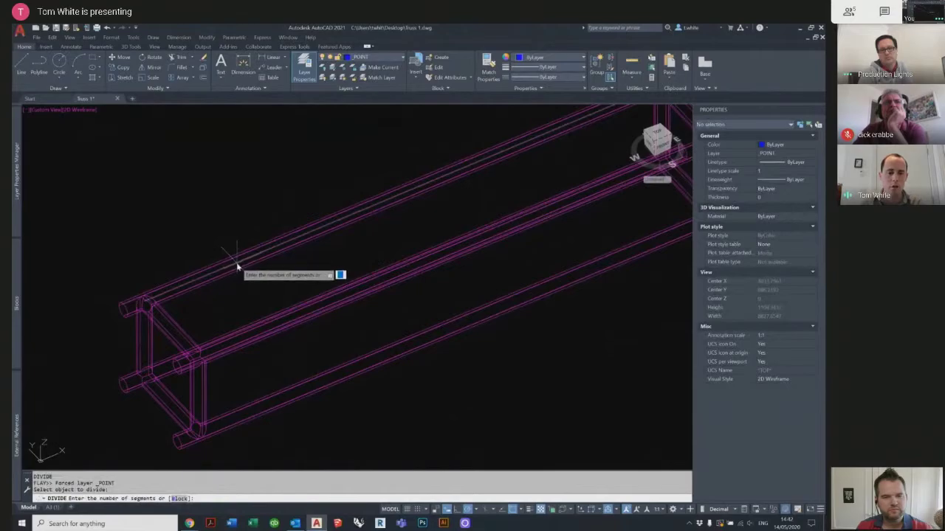
text(6)
key(Return)
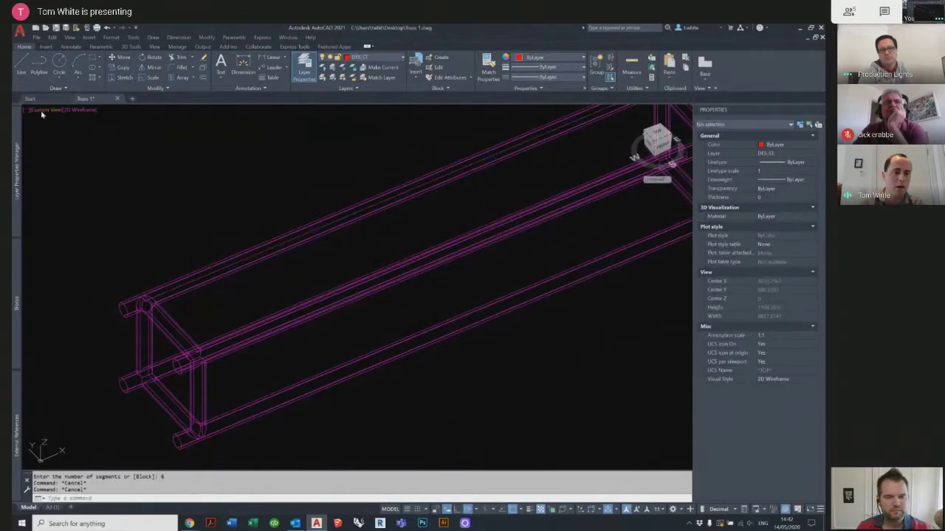
Copy the centre line with its division points to the other chords, using the chord end centres as reference points.
scroll(225, 298, down, 3)
click(126, 143)
click(457, 338)
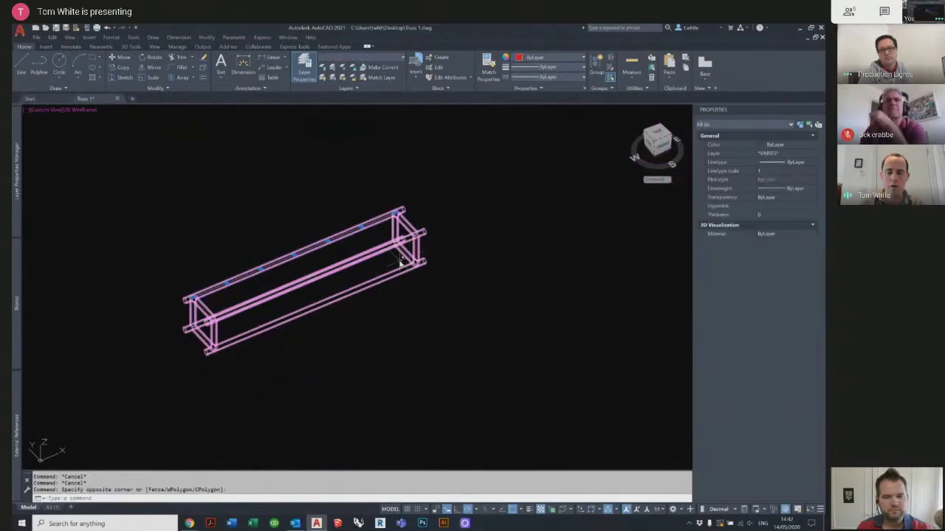
scroll(414, 212, up, 5)
text(co)
key(Return)
click(373, 207)
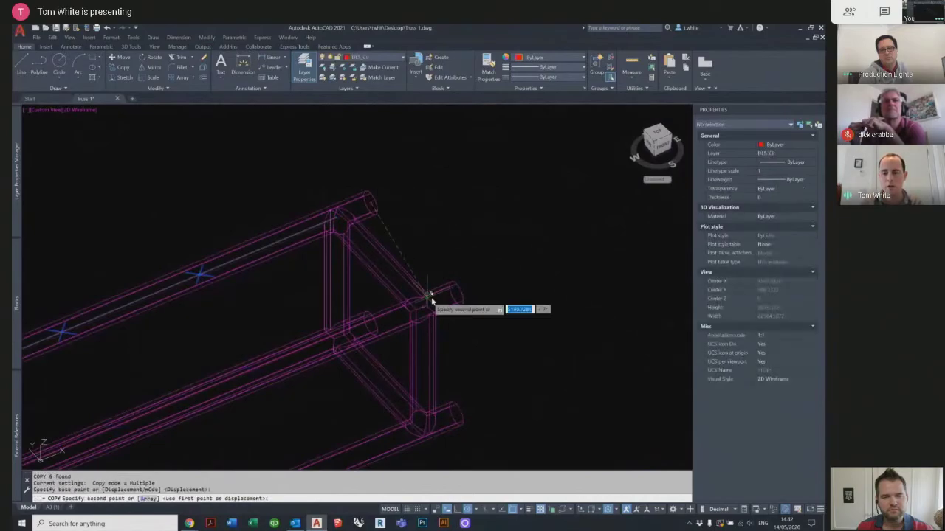
click(455, 413)
key(Escape)
scroll(374, 324, down, 3)
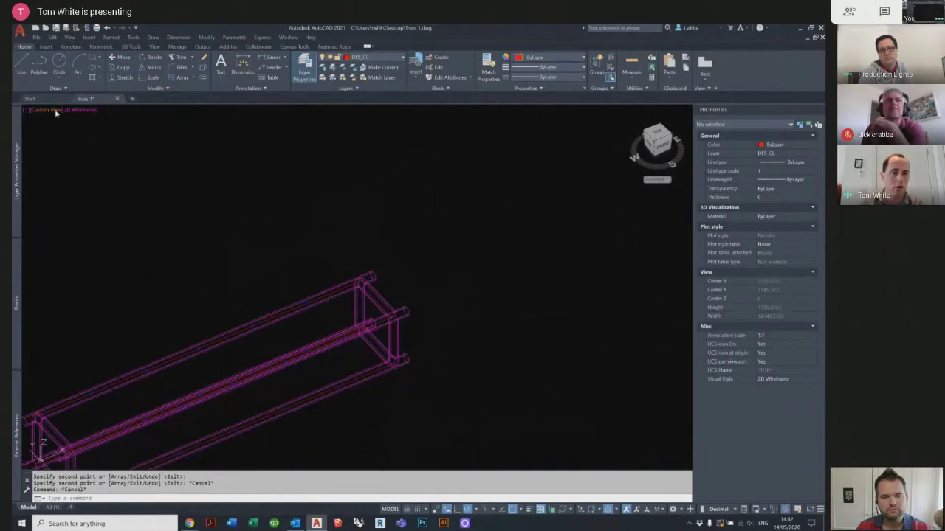
In the front view, draw a zigzag polyline through alternating upper and lower division points from one end frame to the other.
click(48, 111)
click(88, 163)
text(pl)
key(Return)
scroll(101, 181, up, 2)
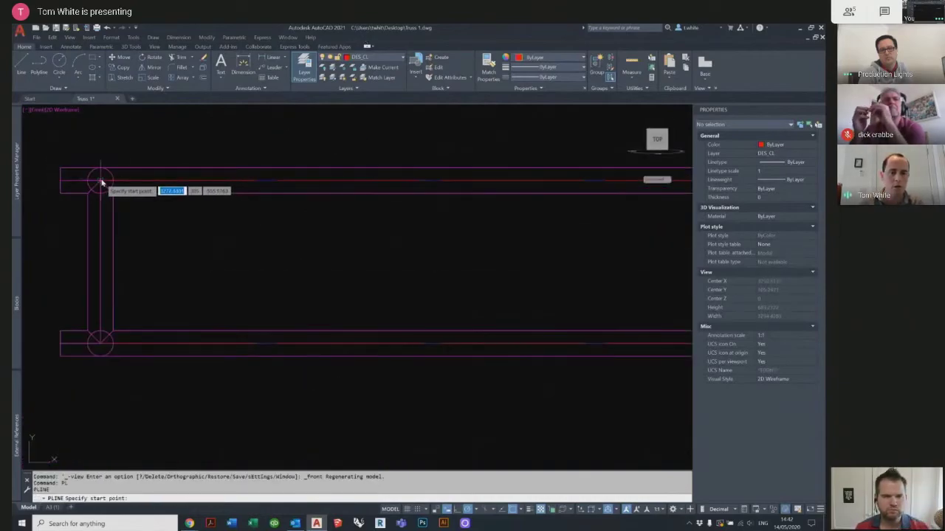
click(101, 181)
click(267, 345)
click(432, 182)
middle_drag(601, 341, 404, 325)
click(399, 328)
scroll(358, 248, down, 1)
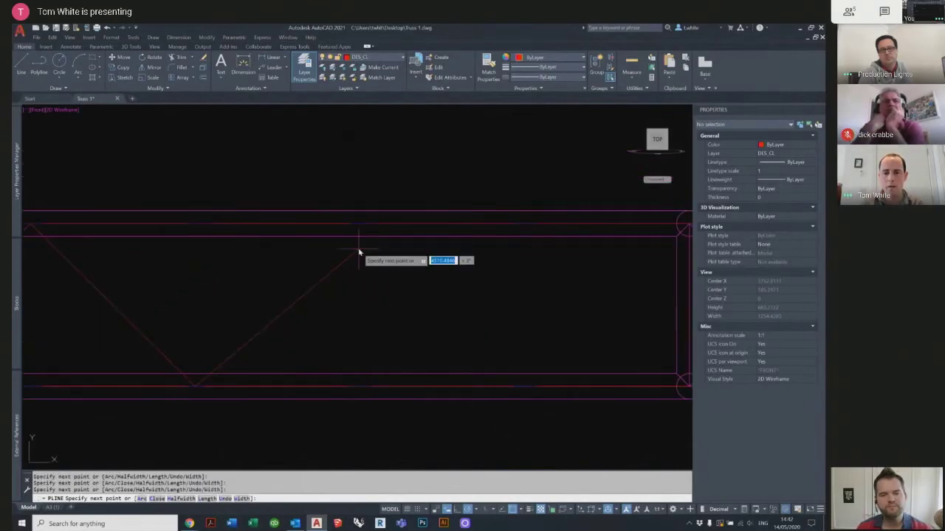
scroll(352, 285, up, 1)
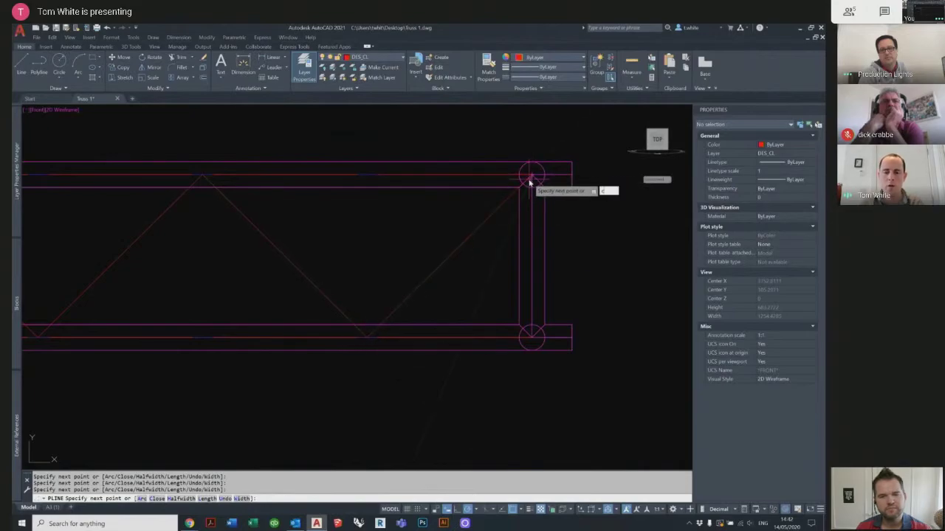
key(Escape)
key(Escape)
Inspect the bracing path in 3D and make layer 0 current in the layer manager.
scroll(532, 177, down, 2)
shift+middle_drag(399, 252, 540, 177)
scroll(531, 170, up, 3)
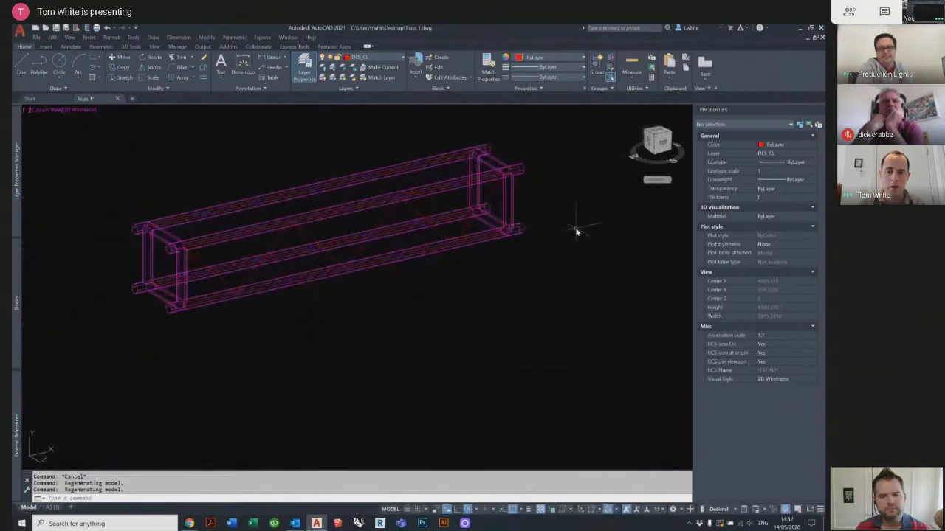
scroll(336, 131, down, 3)
mouse_move(15, 192)
click(129, 196)
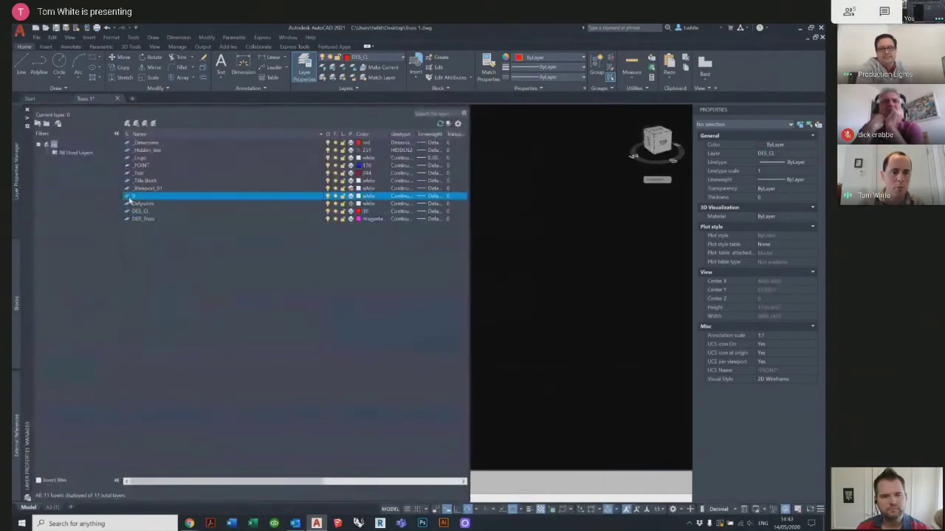
Create a layer named DES_Dia, colour it green and use it as the current layer.
click(128, 124)
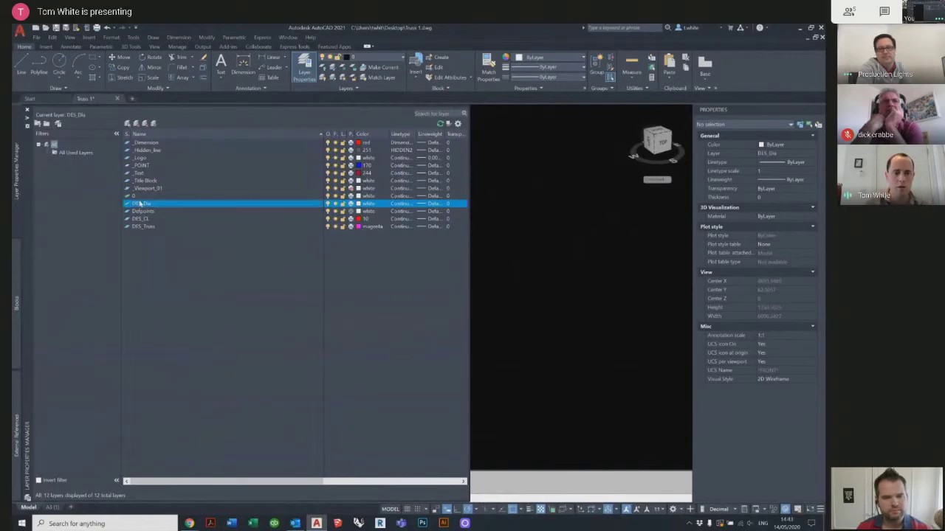
click(367, 205)
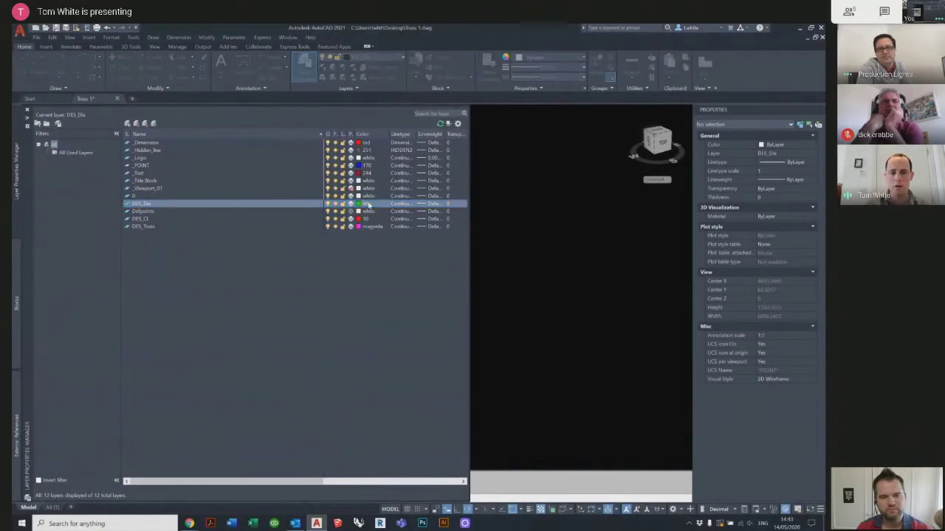
double_click(544, 325)
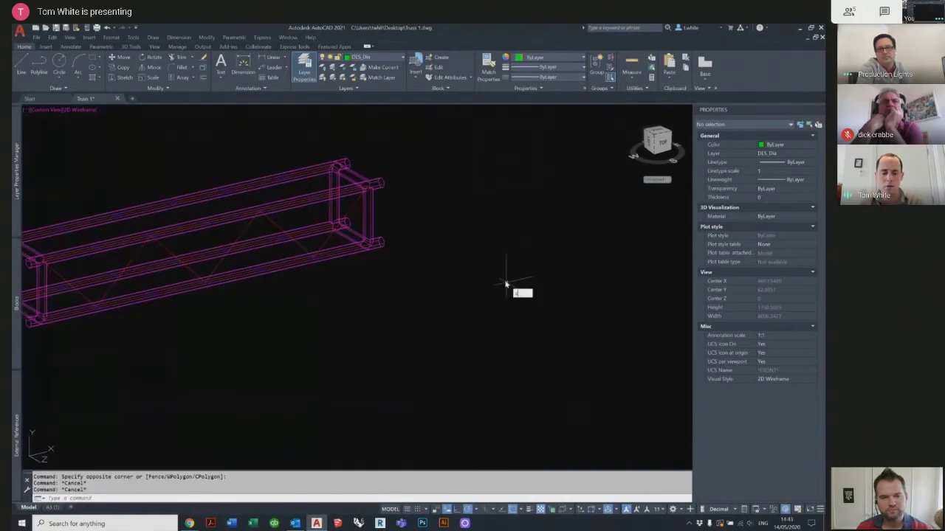
Draw a circle with a radius of 12.5 in empty space beside the truss as the bracing tube's profile.
key(Return)
click(485, 265)
text(d)
key(Return)
key(Return)
Try to sweep the circle along the closed zigzag bracing polyline.
text(sweep)
key(Return)
click(485, 267)
key(Return)
click(352, 211)
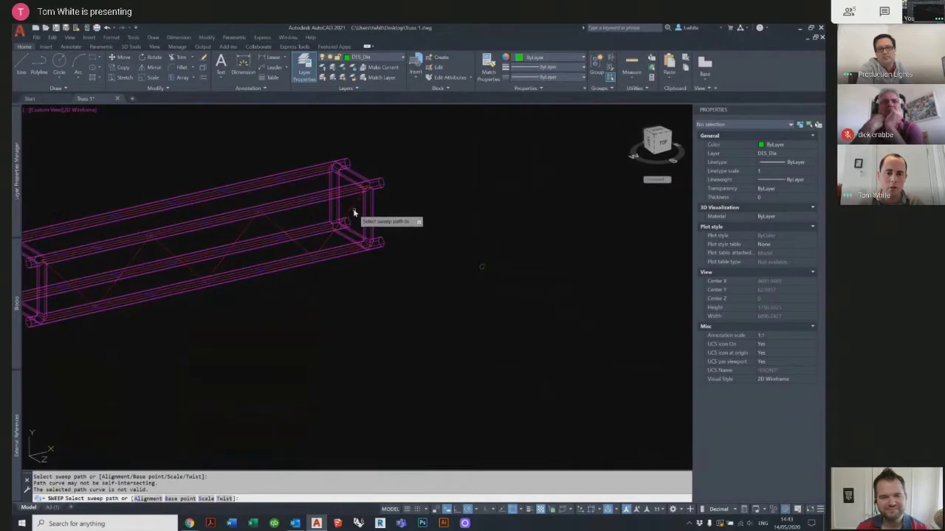
key(Escape)
Isolate the zigzag polyline's DES_CL layer and explode the polyline into separate lines.
click(350, 208)
shift+middle_drag(350, 207, 160, 249)
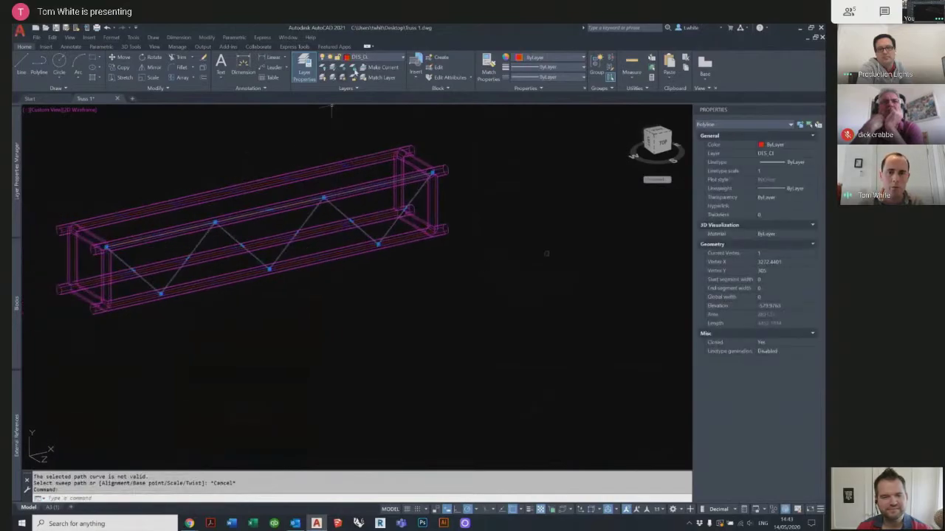
text(layiso)
key(Return)
scroll(111, 247, up, 3)
scroll(121, 256, up, 2)
text(x)
key(Return)
click(121, 259)
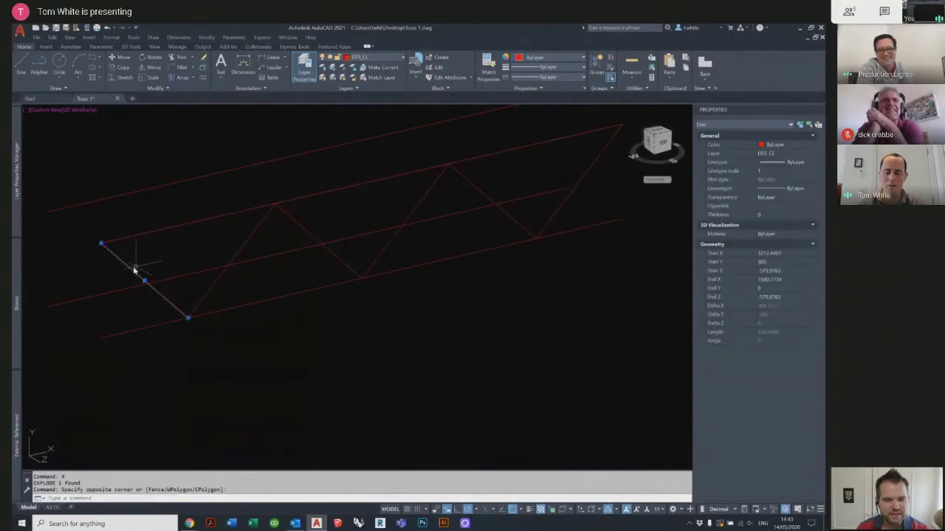
key(Escape)
Join the zigzag bracing lines into one continuous path, leaving out the chord centre lines.
text(j)
key(Return)
click(140, 274)
click(244, 243)
click(421, 217)
middle_drag(421, 217, 303, 238)
click(304, 239)
click(355, 229)
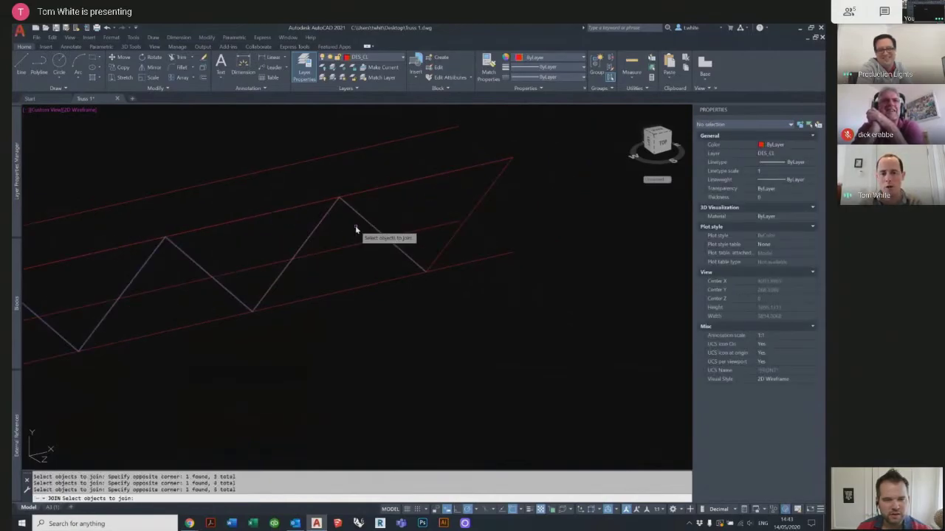
key(Return)
key(Return)
key(Escape)
click(478, 206)
scroll(489, 195, down, 3)
scroll(445, 211, up, 3)
key(Escape)
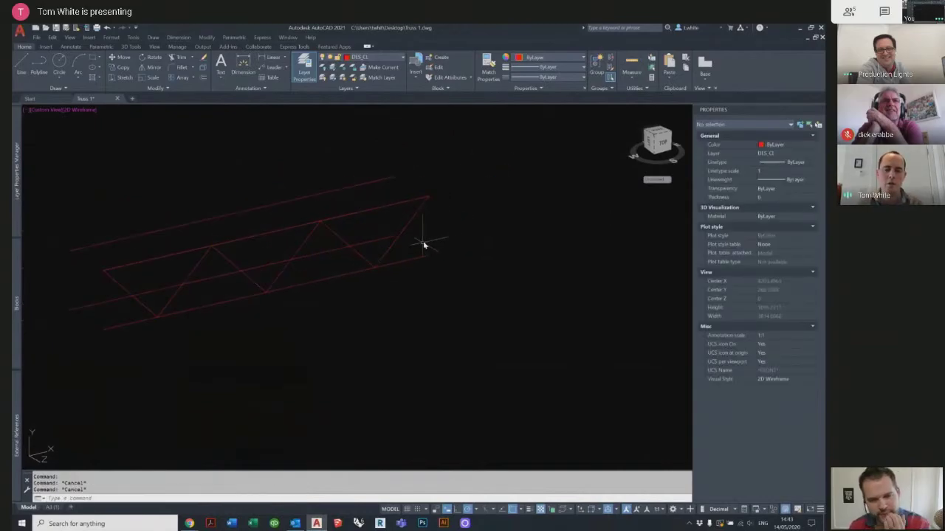
Restore the isolated layers and sweep the small circle along the joined zigzag path.
click(334, 79)
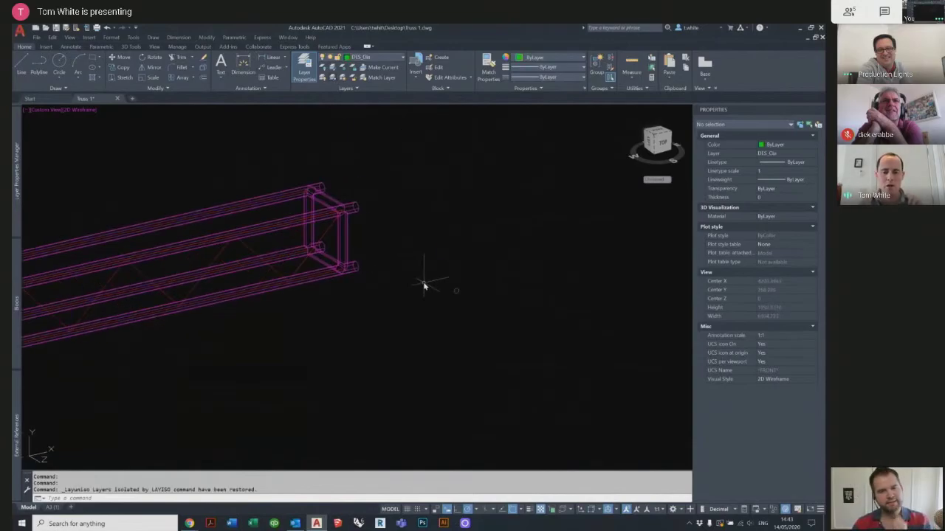
click(331, 238)
key(Return)
click(339, 247)
key(Return)
key(Escape)
key(Escape)
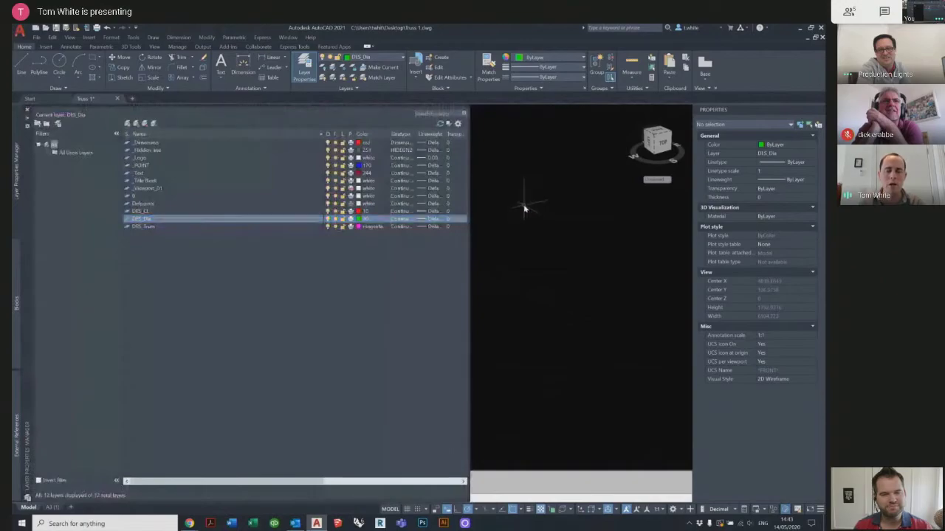
click(526, 210)
In the left view, draw a diagonal polyline between the centres of two opposite chord ends.
click(41, 111)
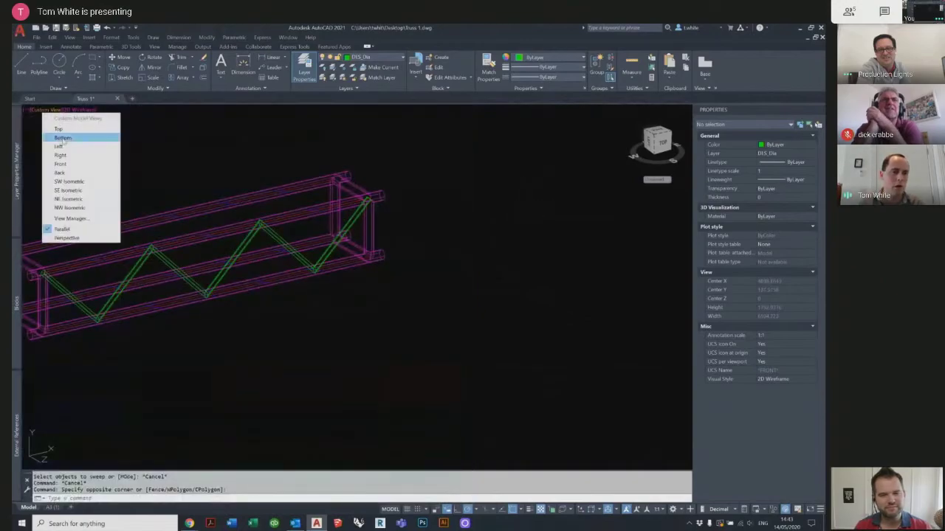
click(59, 148)
key(Return)
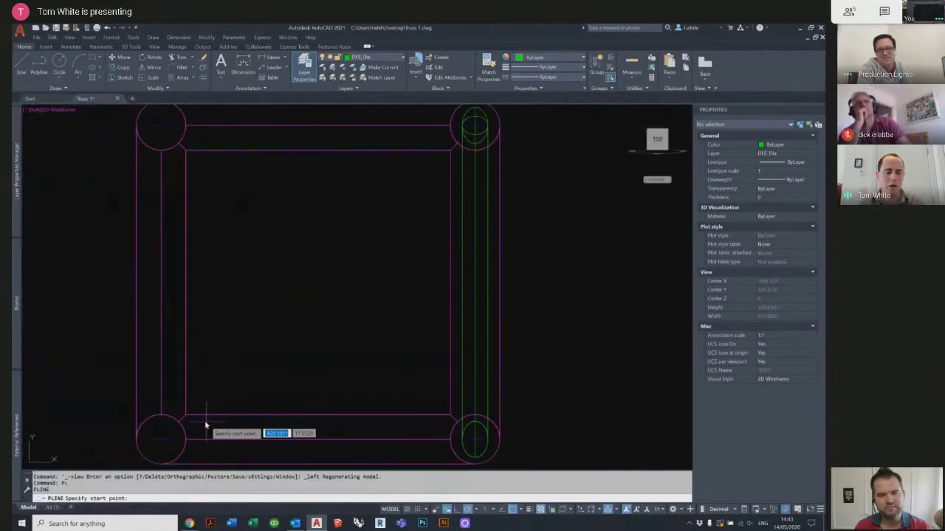
click(158, 441)
middle_drag(461, 163, 431, 192)
click(422, 177)
key(Escape)
key(Escape)
key(Escape)
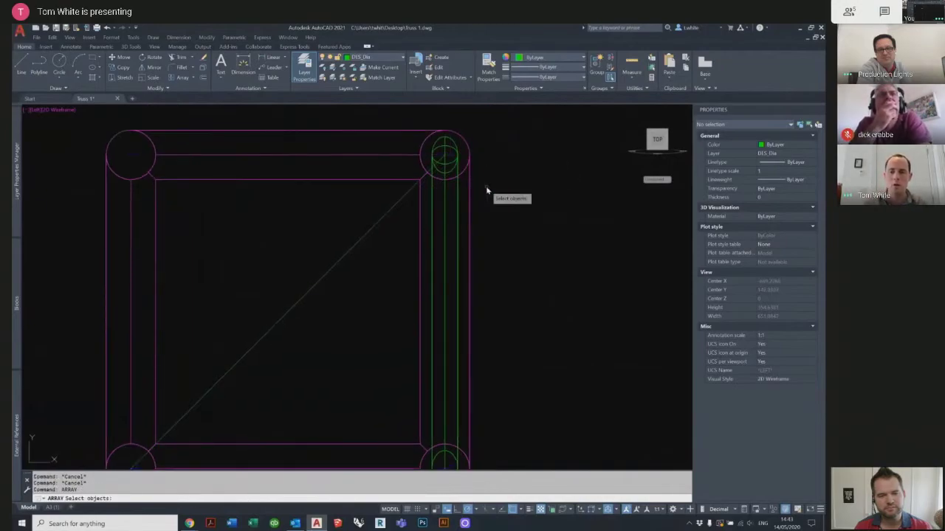
Make a polar array of the swept bracing around the diagonal's midpoint with 4 items.
click(445, 201)
key(Return)
text(po)
key(Return)
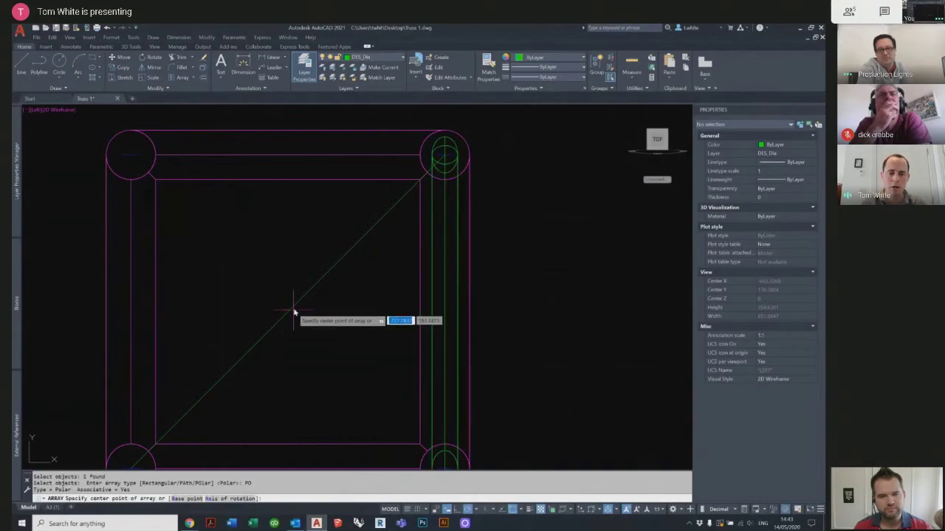
click(290, 310)
key(Escape)
click(172, 200)
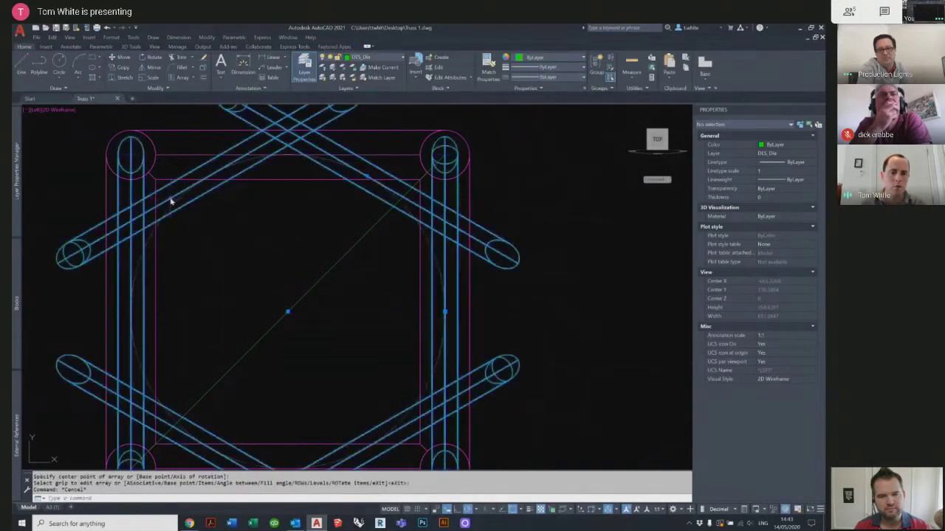
text(4)
key(Return)
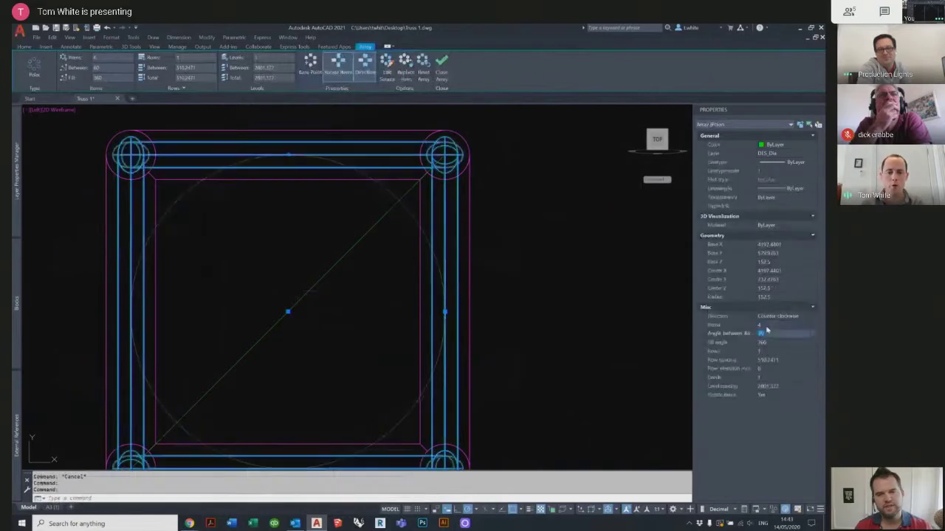
Explode the bracing array and delete the diagonal construction line.
key(Escape)
click(284, 170)
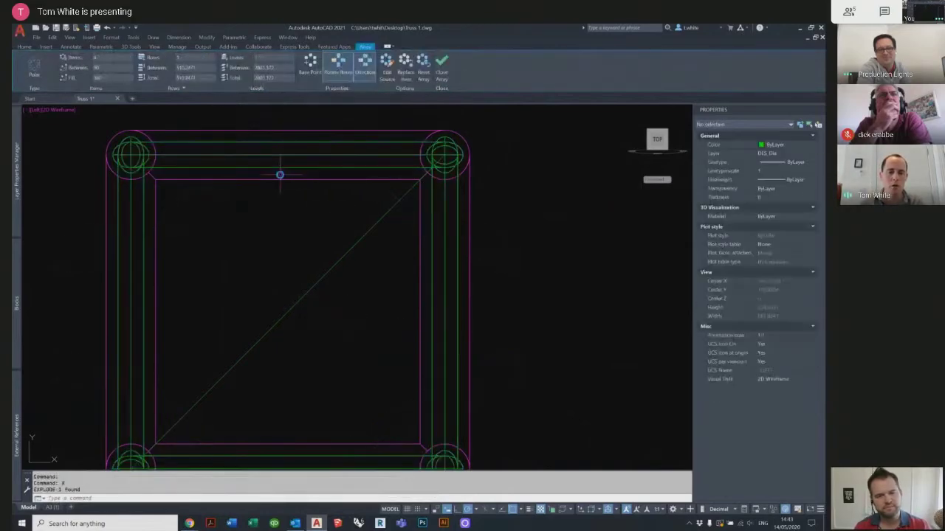
scroll(308, 234, down, 3)
click(327, 259)
text(e)
key(Return)
Orbit to a 3D view of the truss and set the visual style to Conceptual.
shift+middle_drag(440, 241, 259, 359)
text(vs)
key(Return)
text(c)
key(Return)
scroll(355, 253, down, 3)
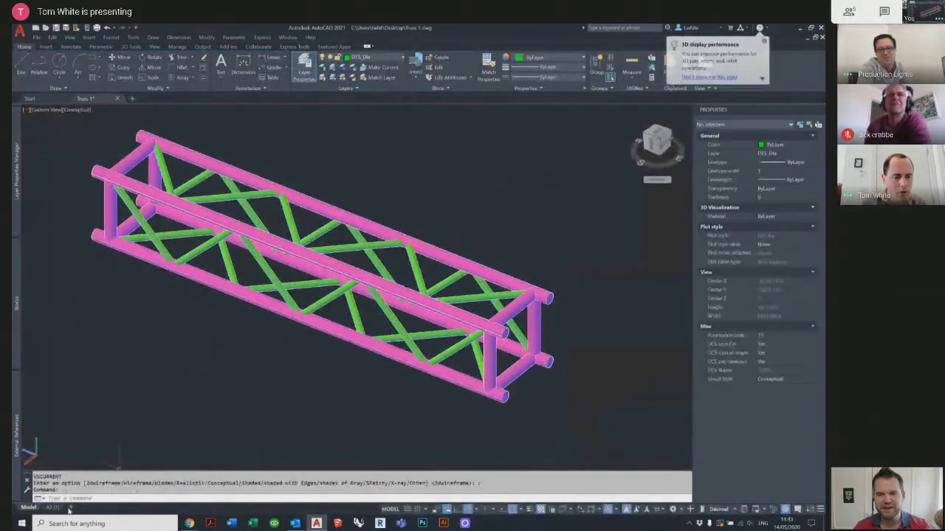
In the A3 (1) layout, place a base view of the truss from model space in the sheet's lower-left area.
click(51, 508)
click(291, 303)
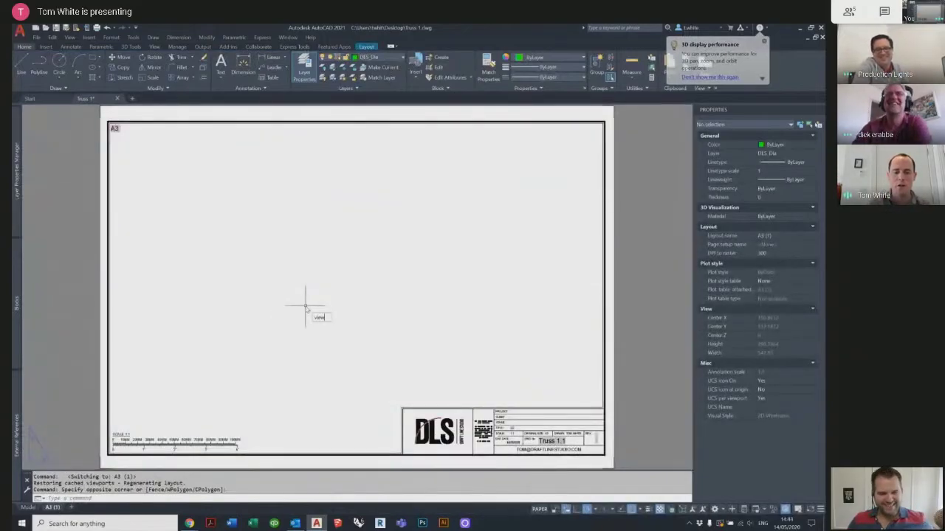
right_click(305, 307)
key(Escape)
key(Escape)
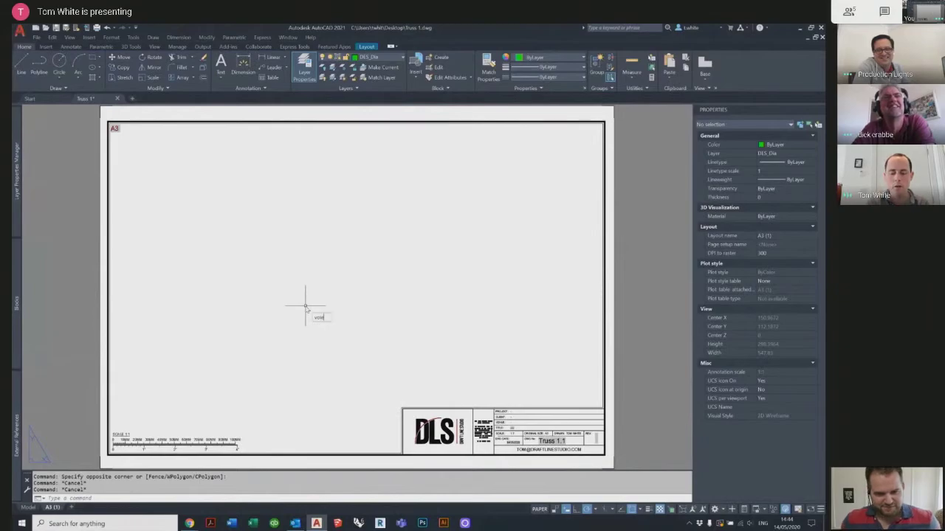
right_click(305, 306)
key(Escape)
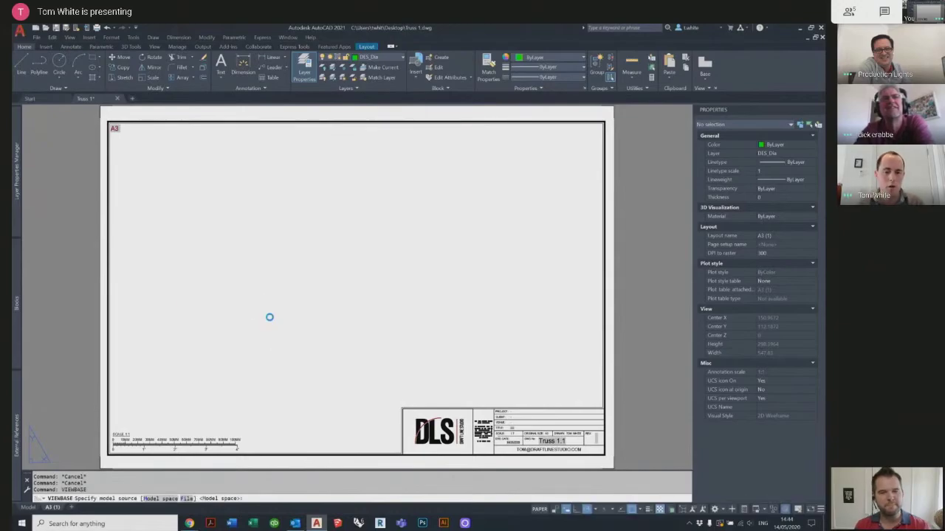
key(Return)
click(241, 338)
key(Return)
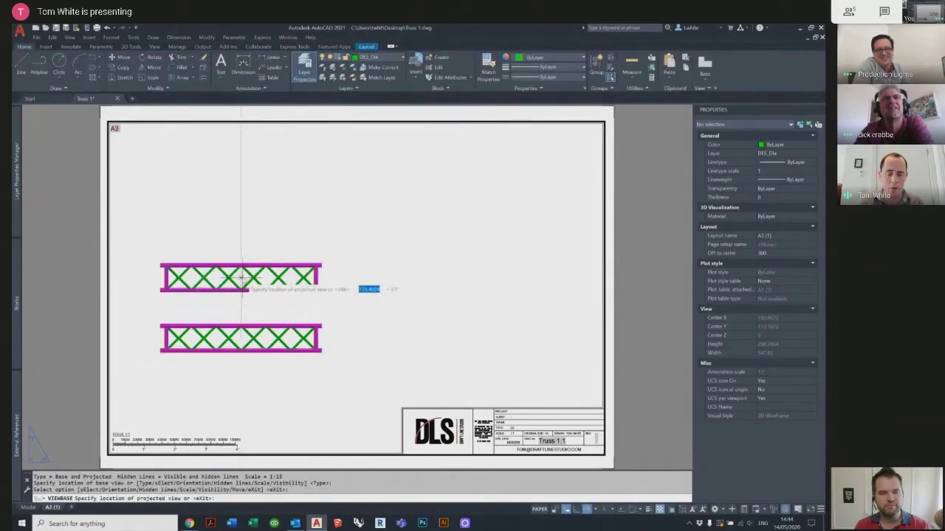
Add projected views from the base view: one above it, an isometric at the sheet's upper right and an end view beside it.
click(515, 193)
click(410, 340)
key(Return)
Edit the base view to show visible lines only, without hidden lines.
click(249, 338)
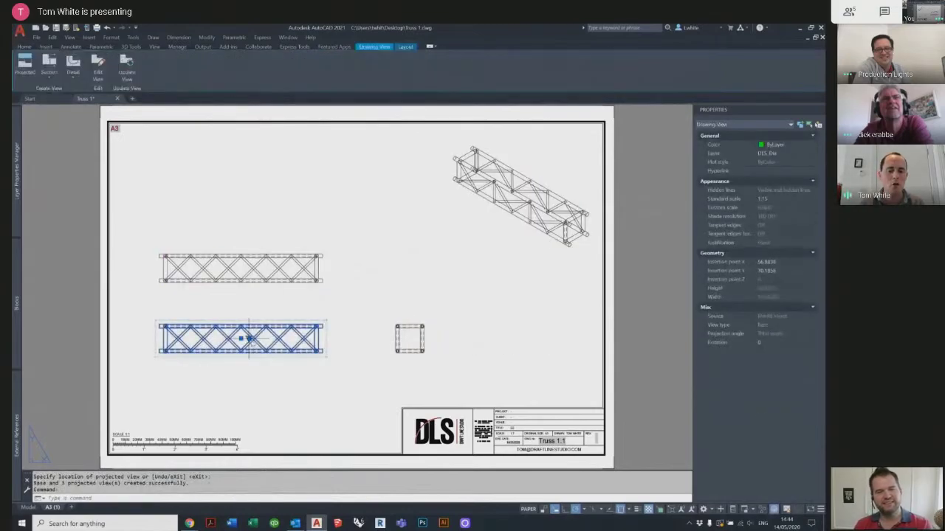
click(250, 339)
key(Escape)
key(Escape)
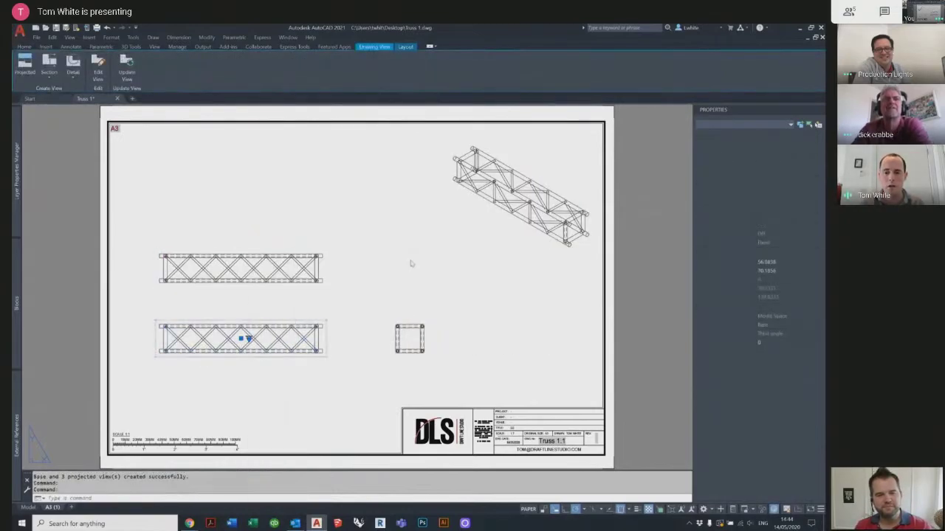
click(247, 341)
click(99, 67)
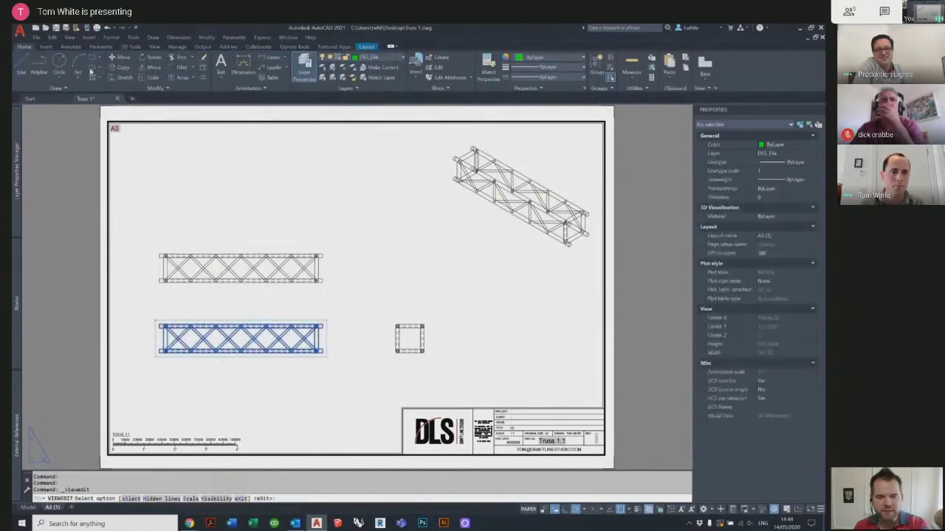
click(72, 67)
click(87, 89)
key(Escape)
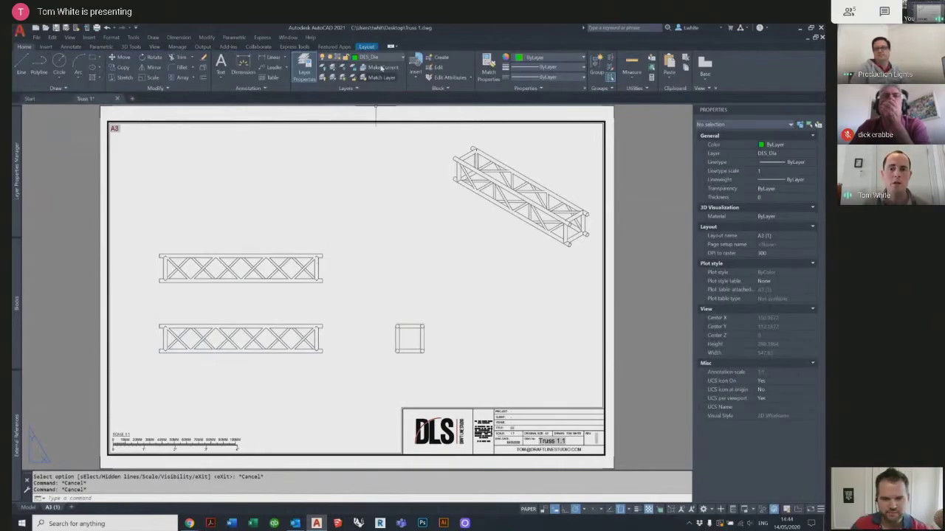
Compare the 3D model with the A3 (1) layout and look through the source options for a base view.
click(27, 507)
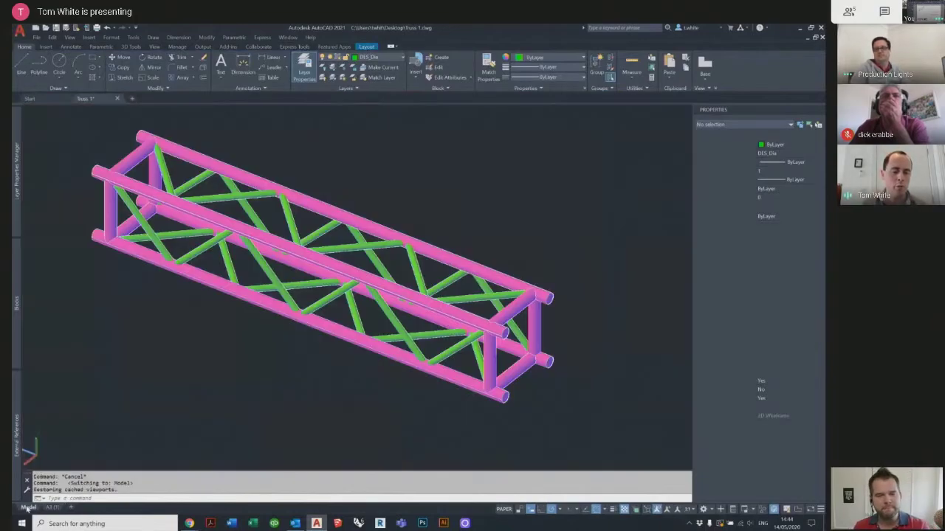
click(52, 507)
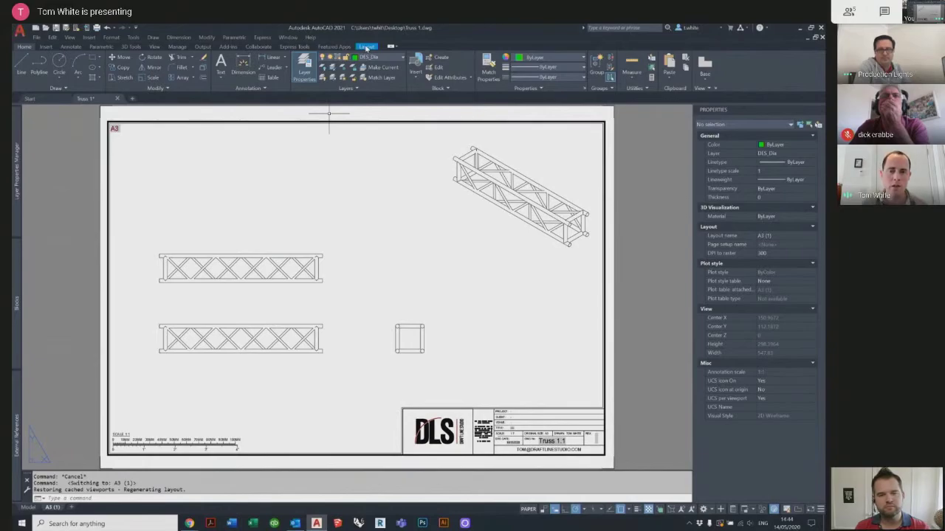
click(366, 47)
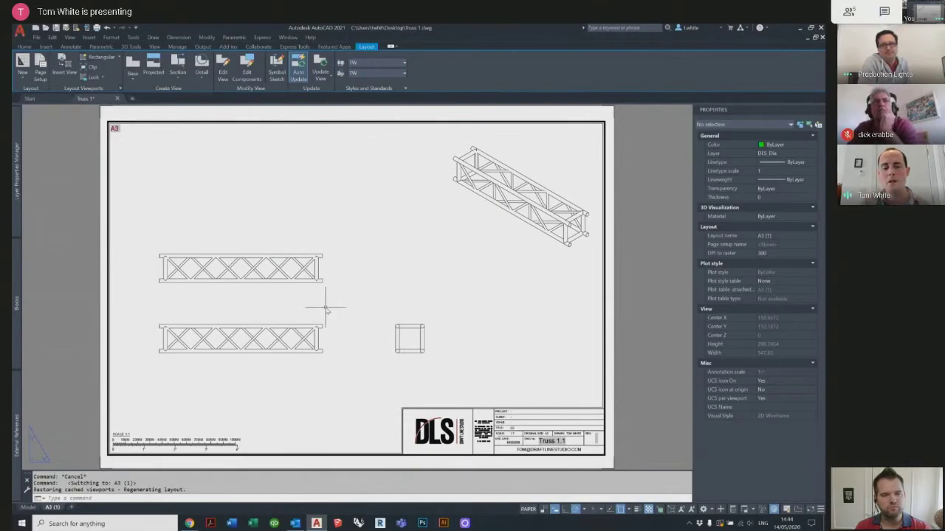
click(133, 79)
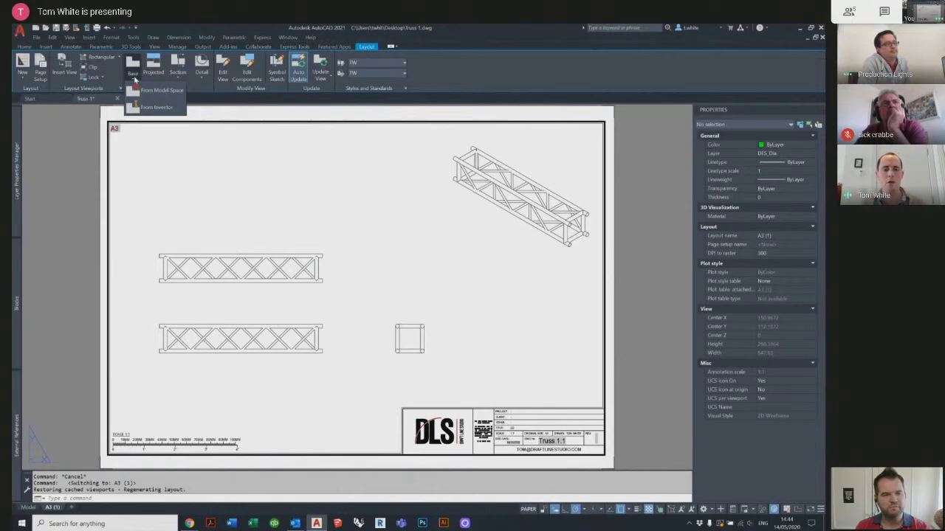
click(211, 192)
key(Escape)
key(Escape)
key(Escape)
Return to model space and set the visual style to 2D Wireframe.
click(28, 508)
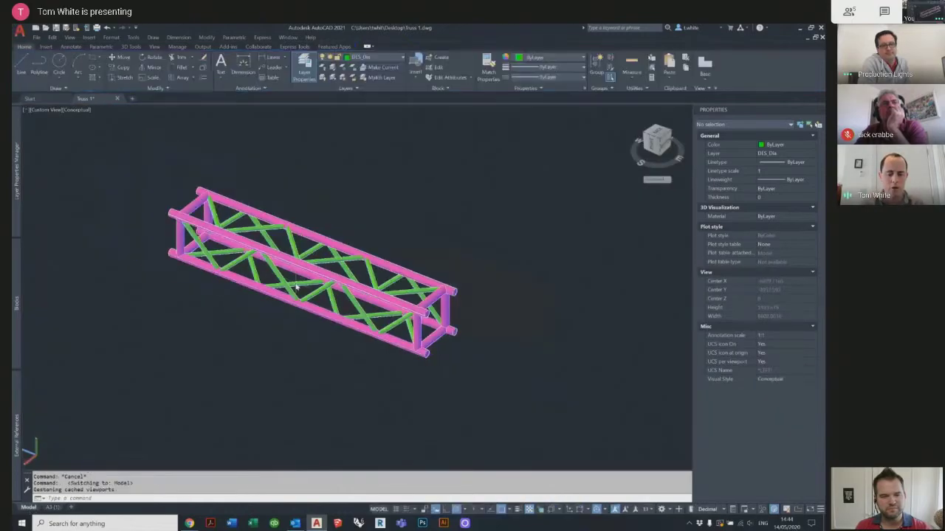
text(vs)
key(Return)
key(Escape)
key(Escape)
text(vs)
key(Return)
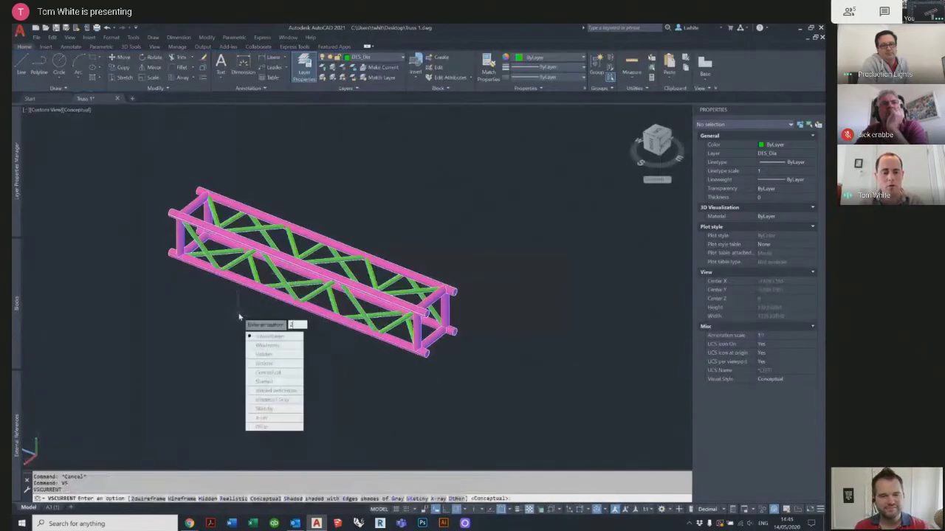
text(2)
key(Return)
Draw a circle below the truss in model space, check the A3 (1) layout views for it and return to the model.
text(c)
key(Return)
click(225, 319)
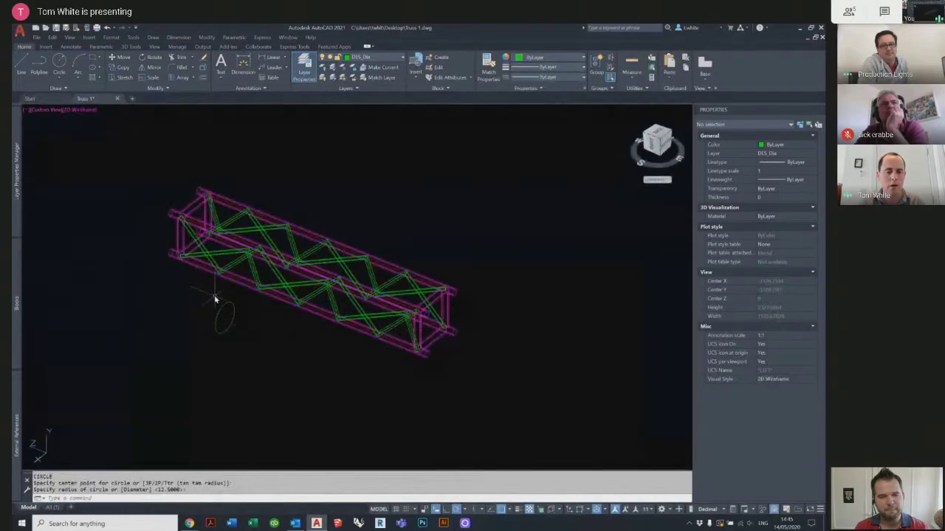
click(51, 508)
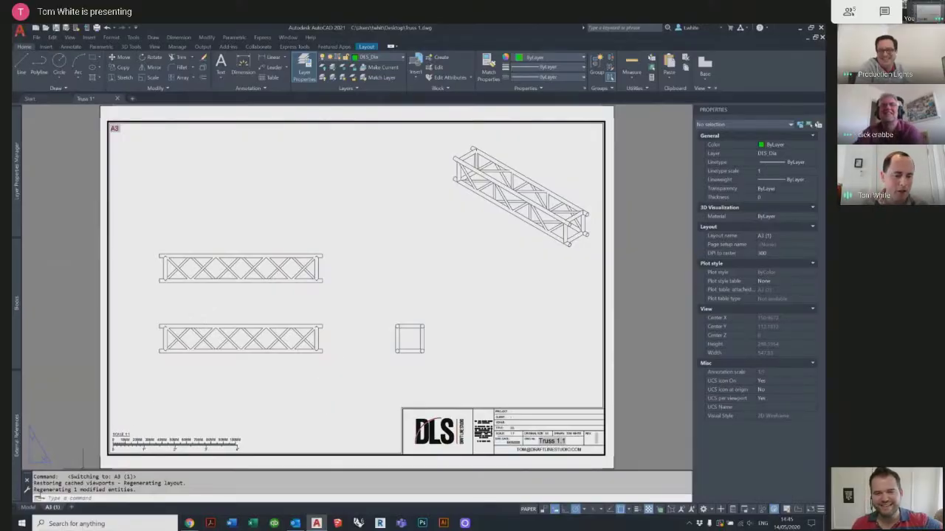
click(28, 507)
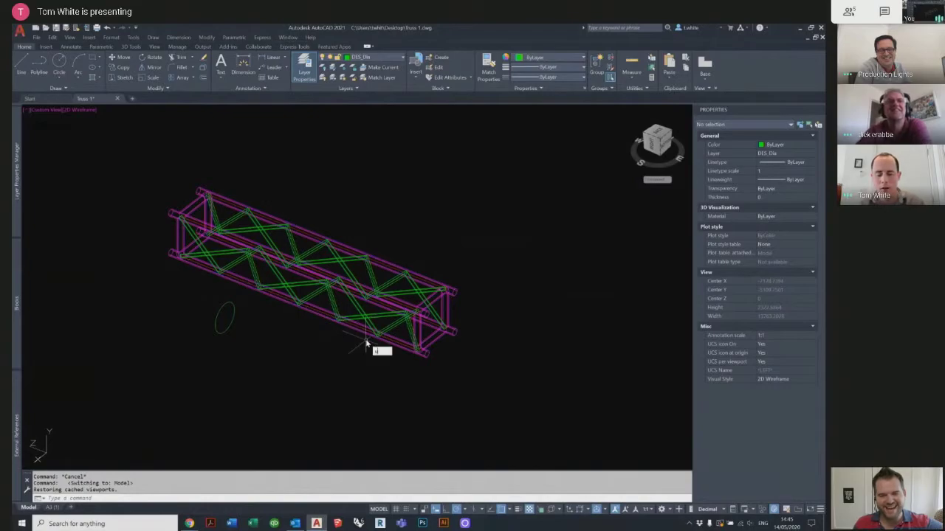
Union all the truss chord, frame and bracing tubes in model space into one solid.
text(UNI)
key(Return)
click(506, 411)
click(166, 185)
key(Return)
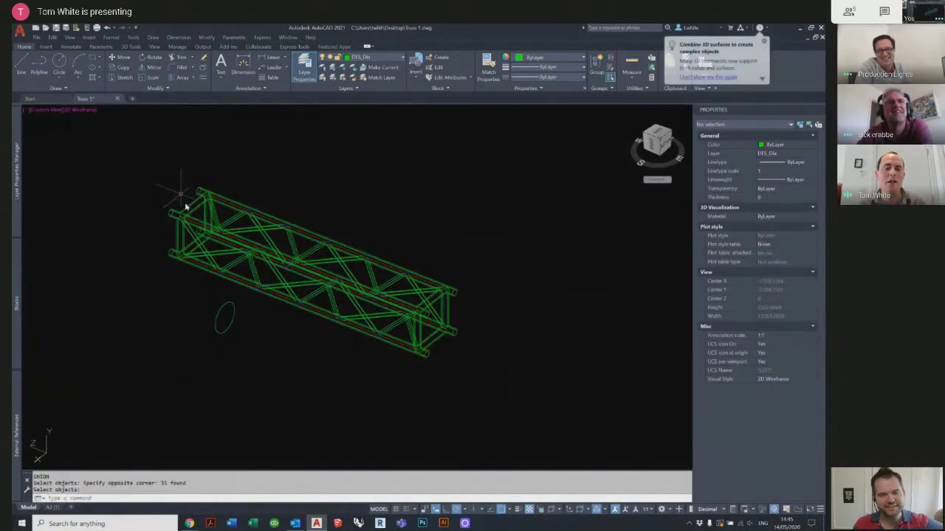
Examine the tube joints of the isometric truss view on the A3 (1) layout.
click(53, 507)
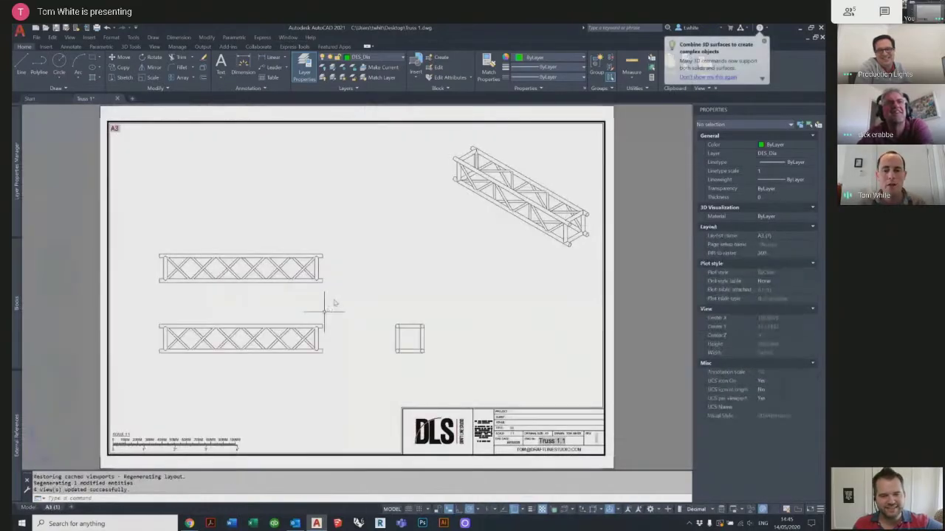
scroll(472, 188, up, 2)
scroll(472, 187, up, 5)
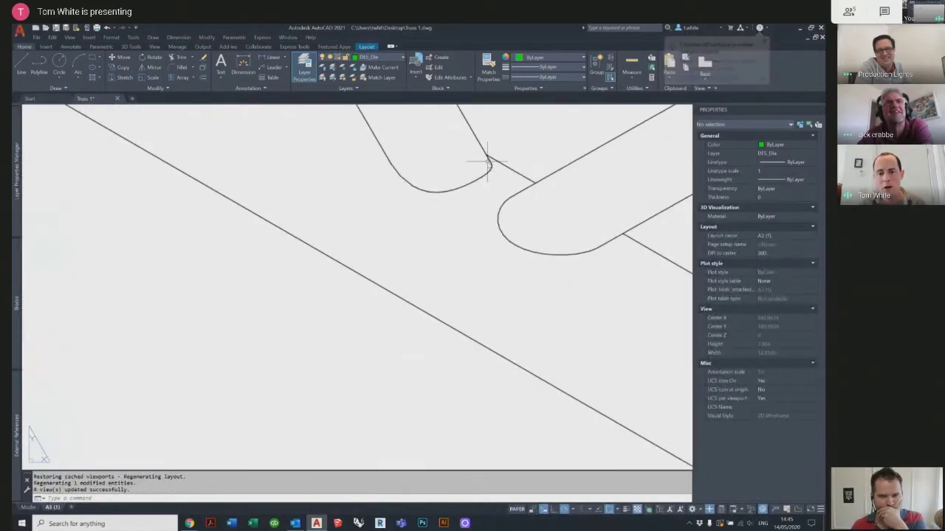
scroll(454, 274, down, 4)
scroll(383, 236, up, 4)
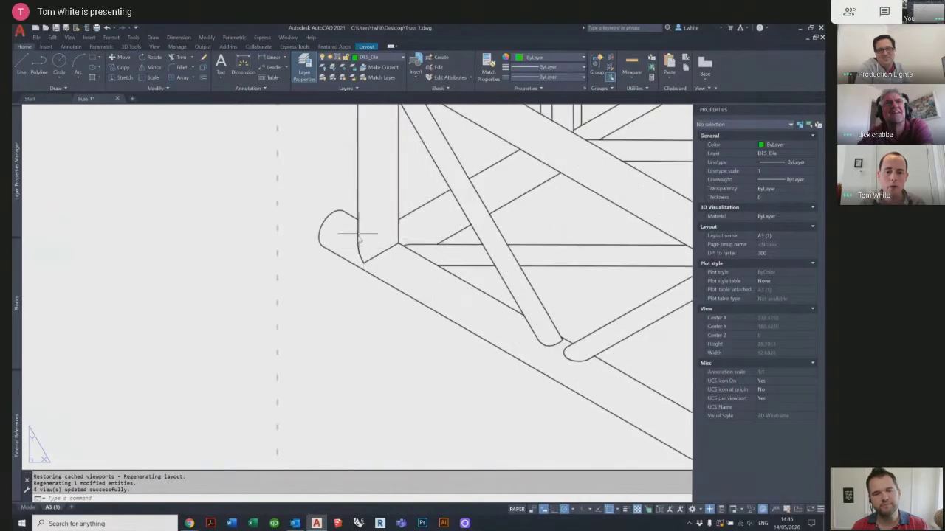
scroll(383, 265, down, 4)
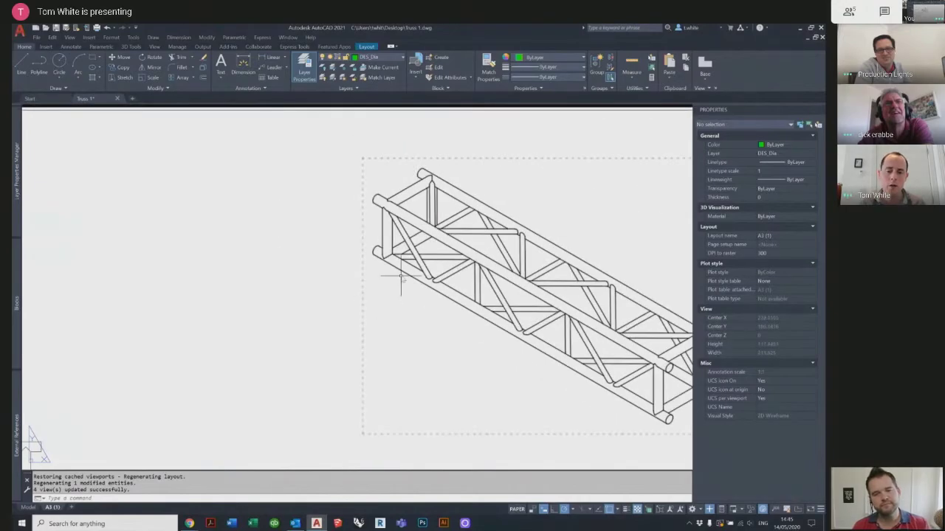
middle_click(397, 286)
middle_click(397, 287)
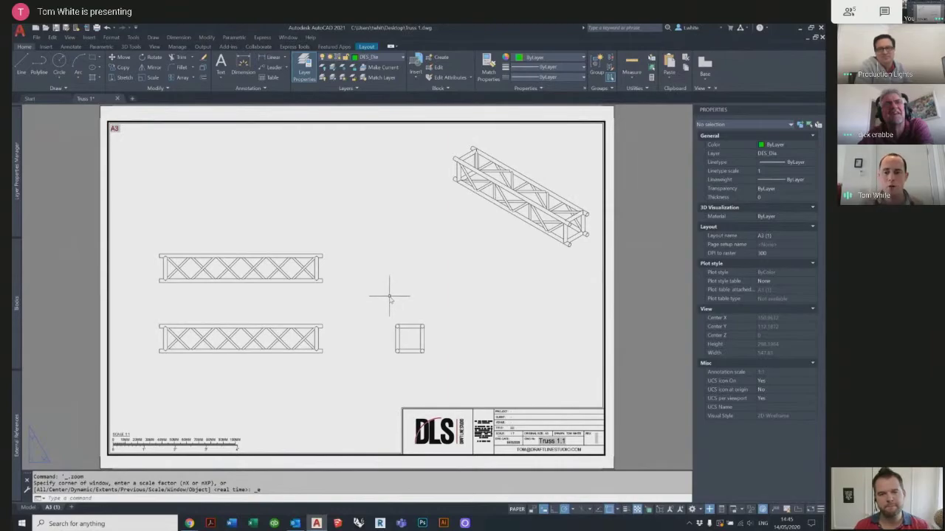
scroll(453, 190, up, 3)
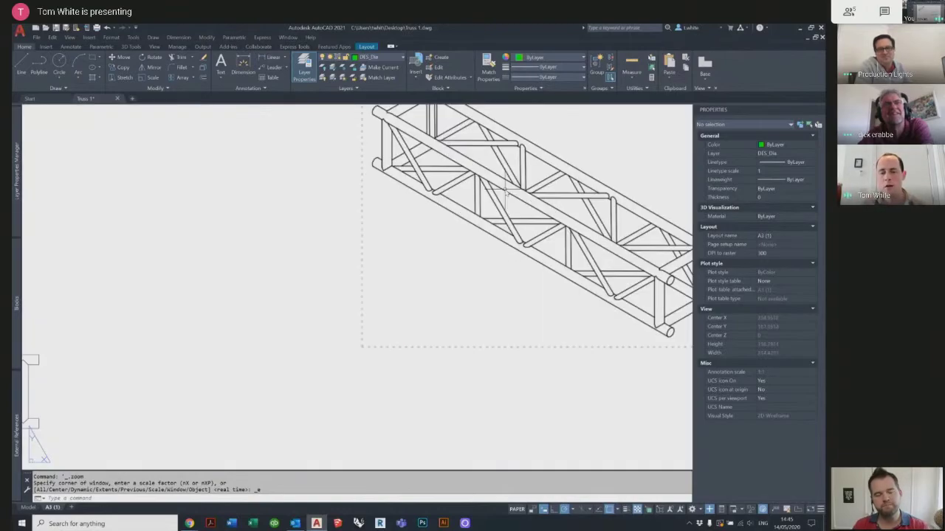
scroll(444, 193, up, 4)
scroll(433, 193, down, 1)
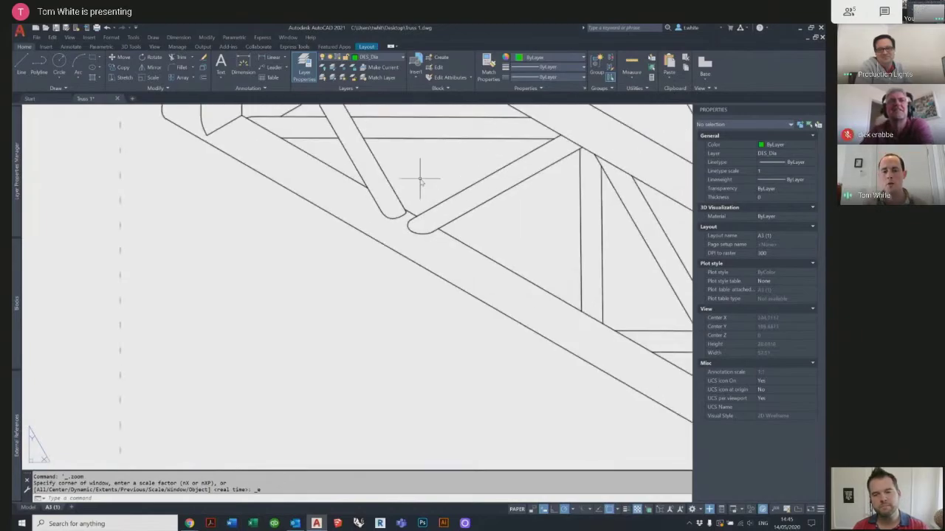
scroll(402, 216, up, 4)
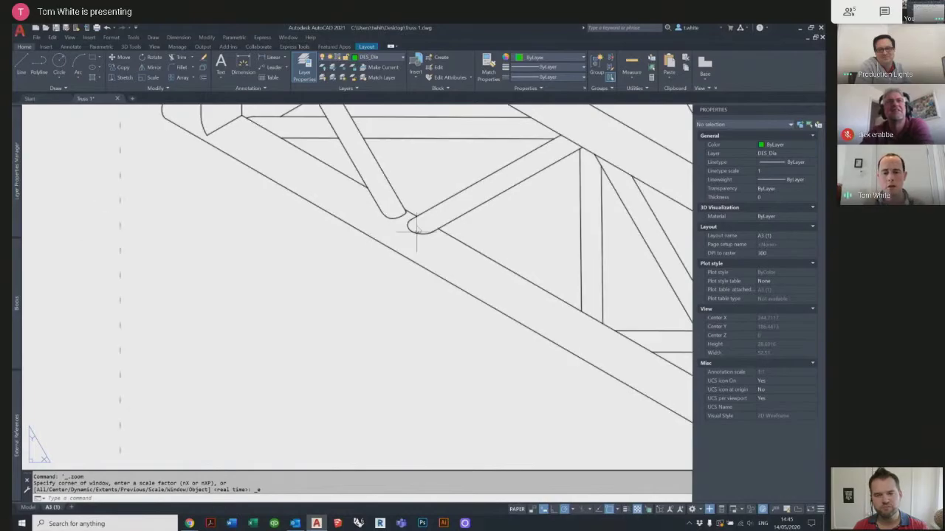
scroll(439, 288, down, 4)
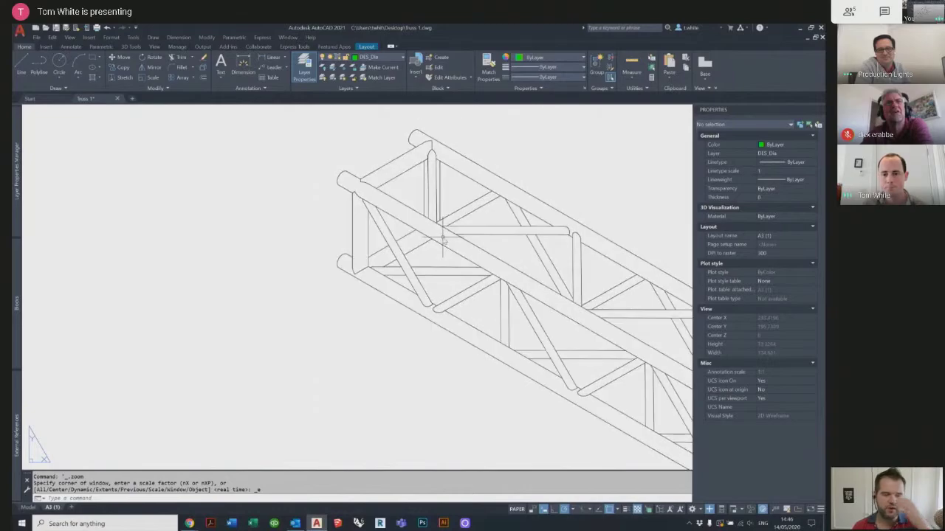
middle_click(421, 280)
middle_click(420, 280)
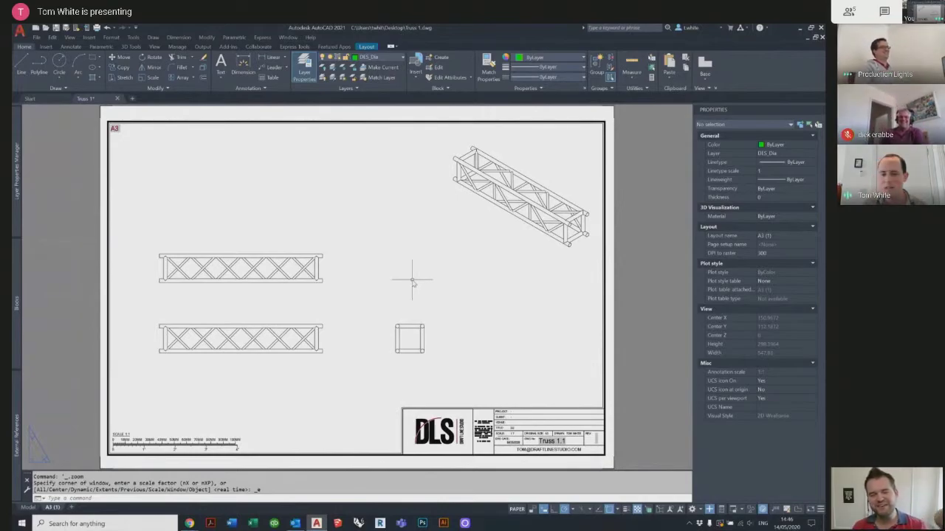
Return to model space and examine the brace-to-chord joints near the end of the united truss.
click(27, 508)
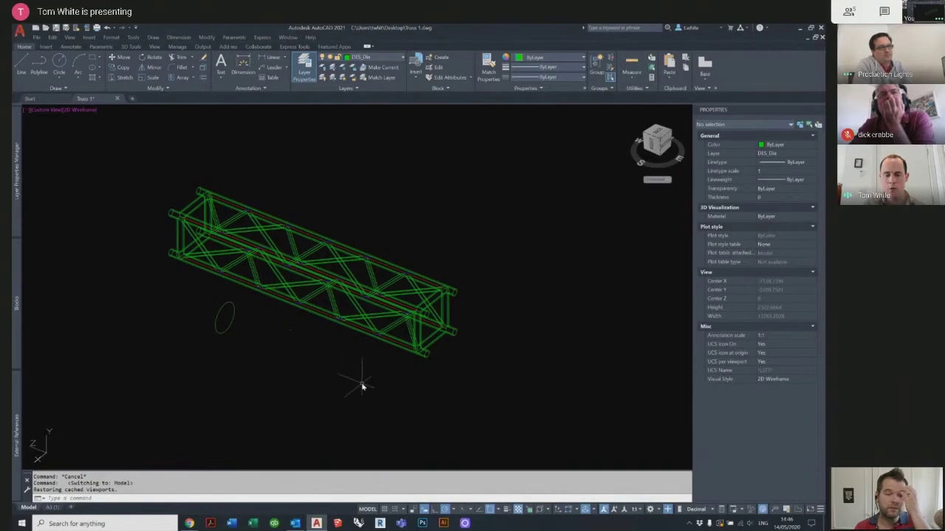
scroll(379, 361, up, 2)
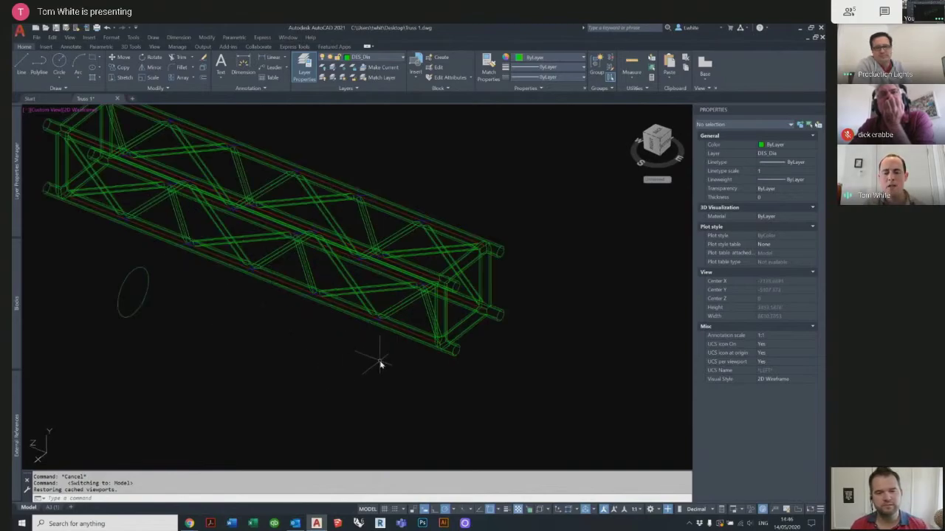
scroll(444, 318, up, 2)
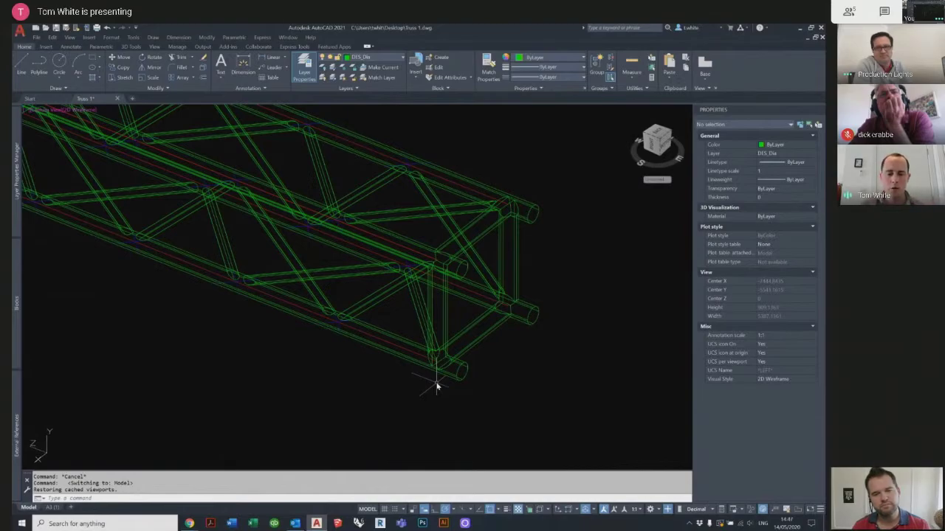
scroll(325, 308, up, 4)
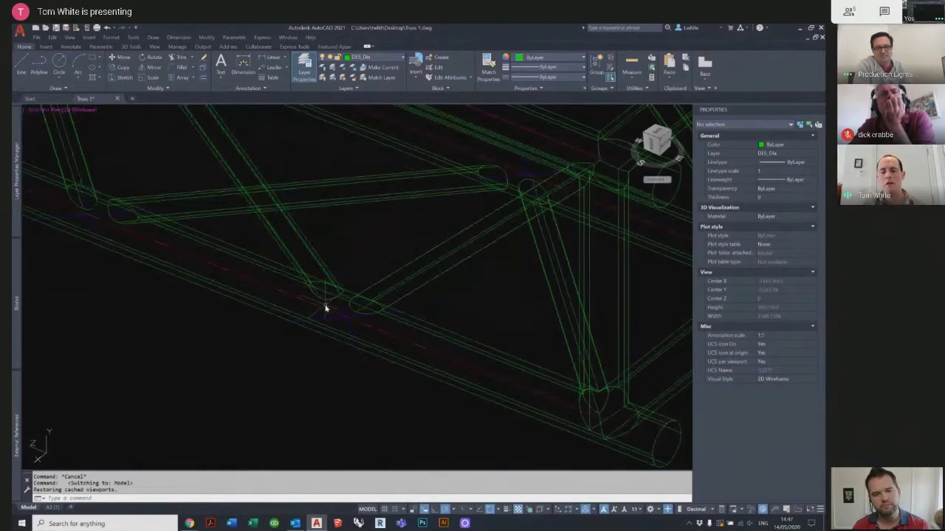
scroll(356, 348, down, 2)
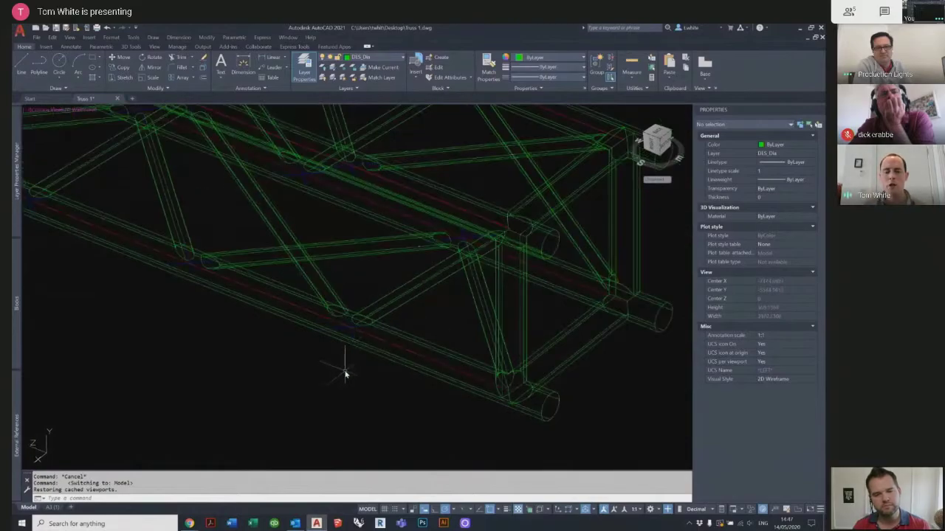
scroll(344, 374, down, 2)
scroll(295, 380, up, 1)
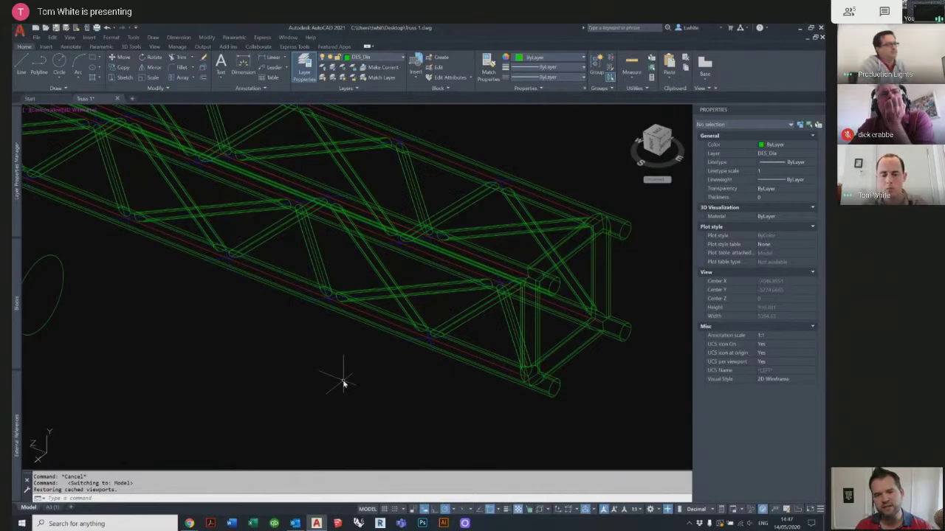
Undo the union of the truss solids and return to model space.
text(u)
key(Return)
key(Return)
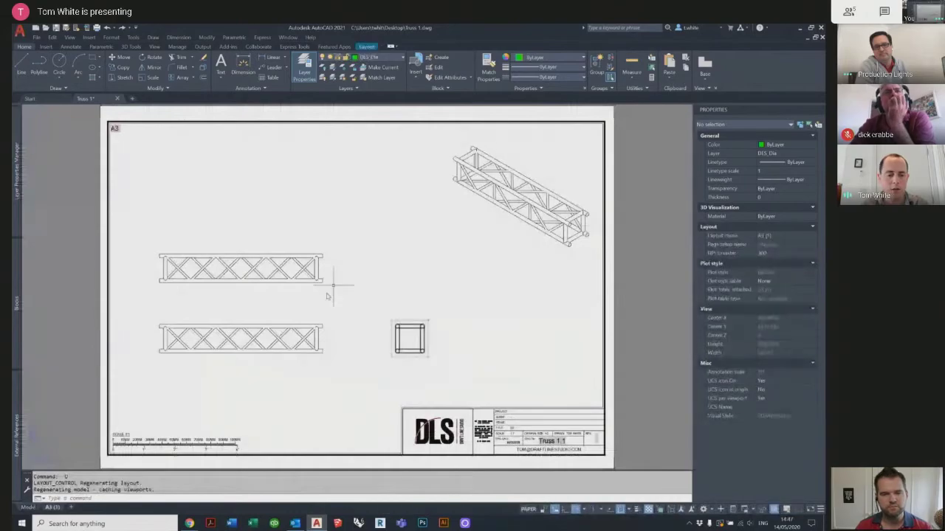
click(28, 507)
scroll(403, 283, up, 5)
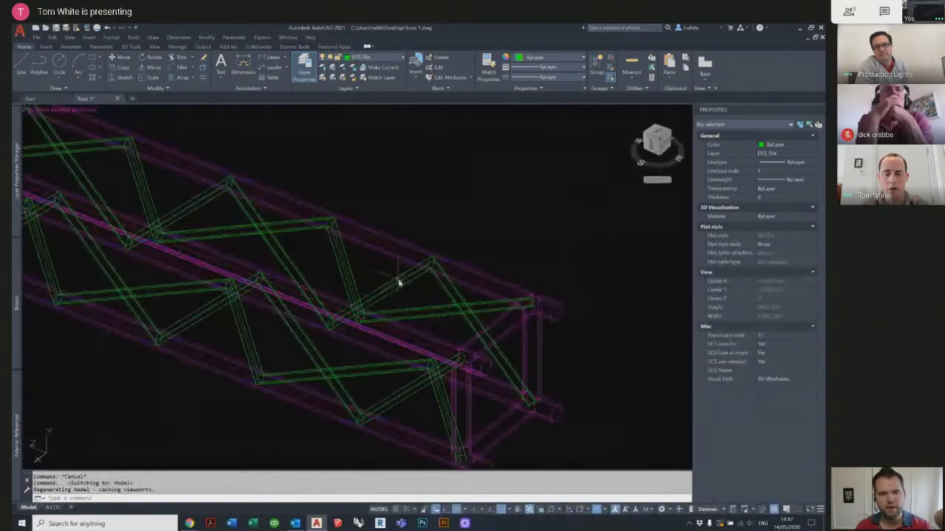
click(377, 59)
key(Escape)
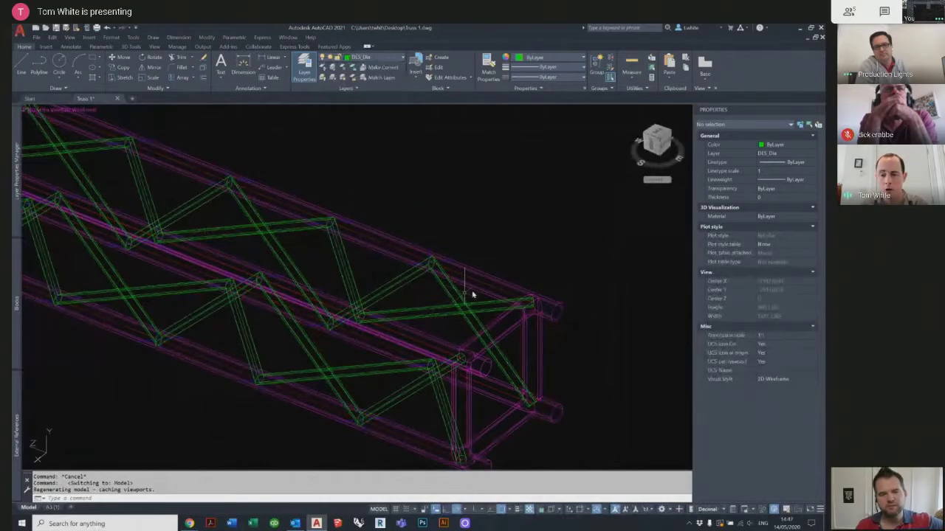
key(Escape)
key(Escape)
Examine a brace-to-chord joint in the Conceptual visual style and set the style back to 2D Wireframe.
text(vs)
key(Return)
text(c)
key(Return)
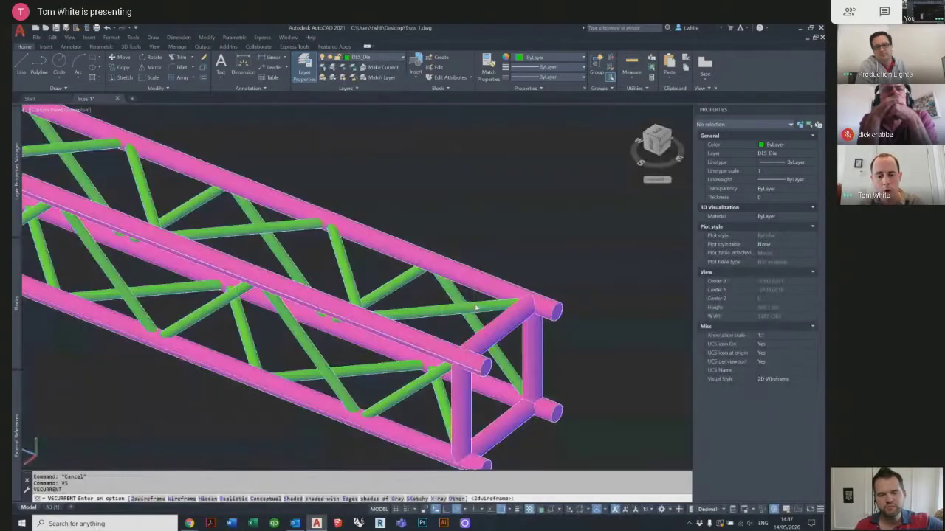
scroll(390, 389, up, 10)
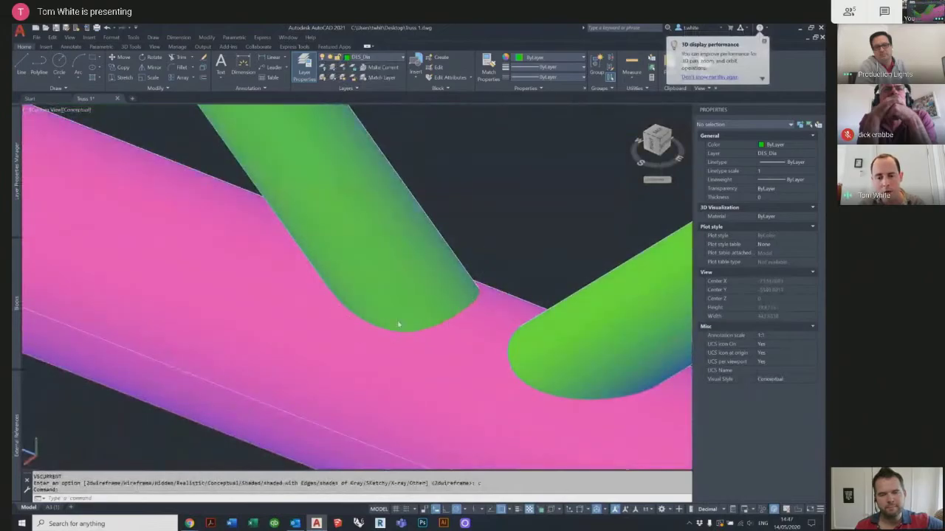
scroll(400, 325, down, 3)
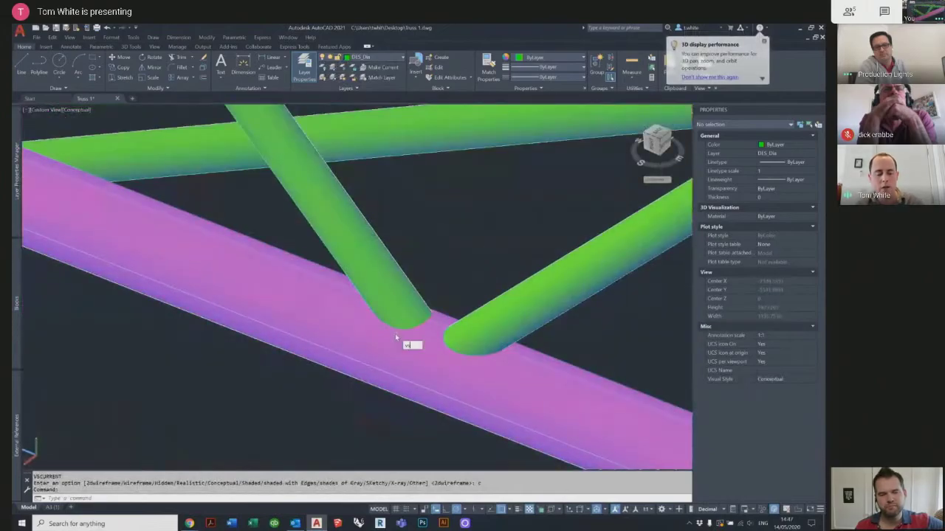
scroll(396, 331, down, 5)
text(vs)
key(Return)
text(2)
key(Return)
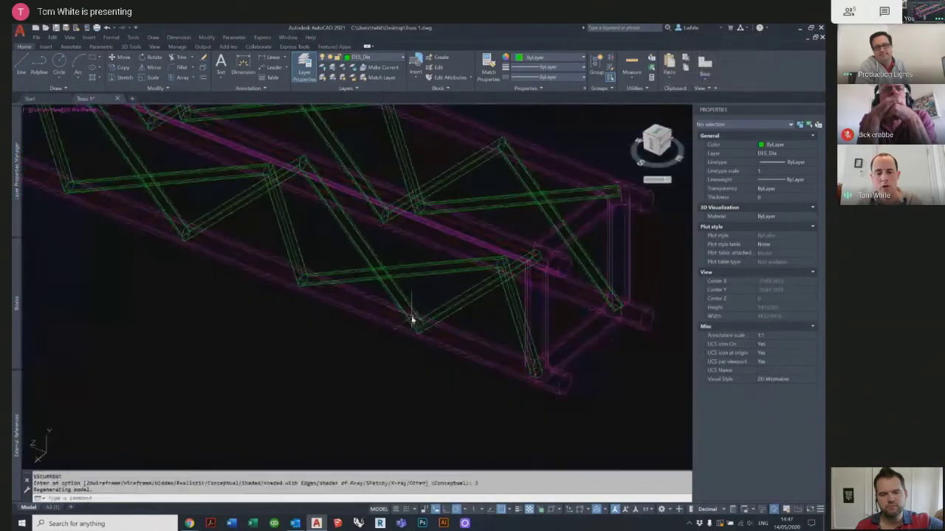
Copy the magenta chord frame solid in place, using the centre of its lower chord end as base point.
scroll(500, 348, up, 8)
click(508, 385)
click(505, 392)
text(co)
key(Return)
click(507, 371)
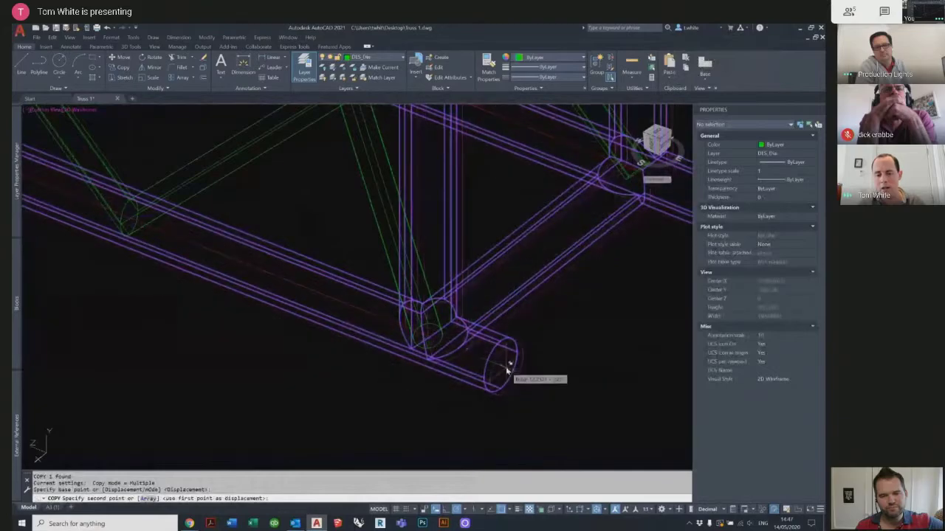
key(Escape)
key(Escape)
key(Escape)
Subtract the magenta chord frame solid from the green bracing at the truss end.
scroll(511, 356, up, 4)
scroll(510, 356, down, 4)
text(sub)
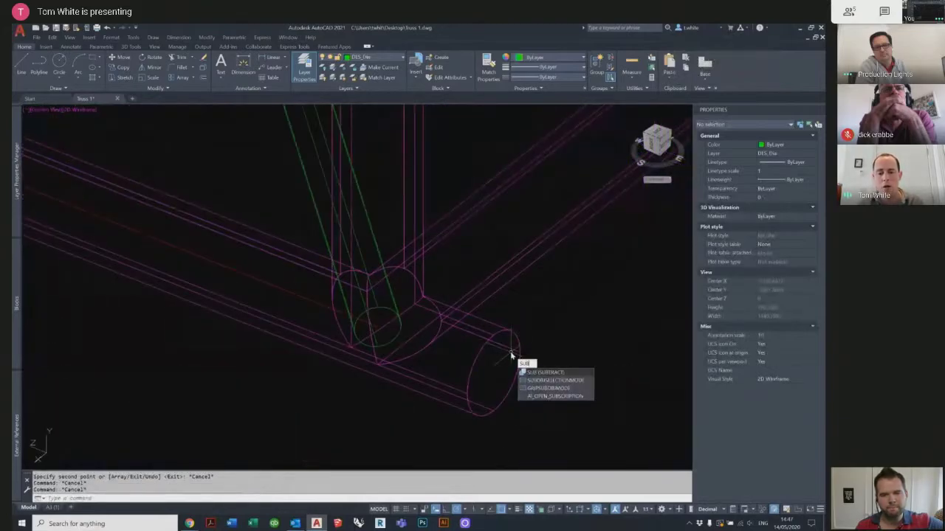
key(Return)
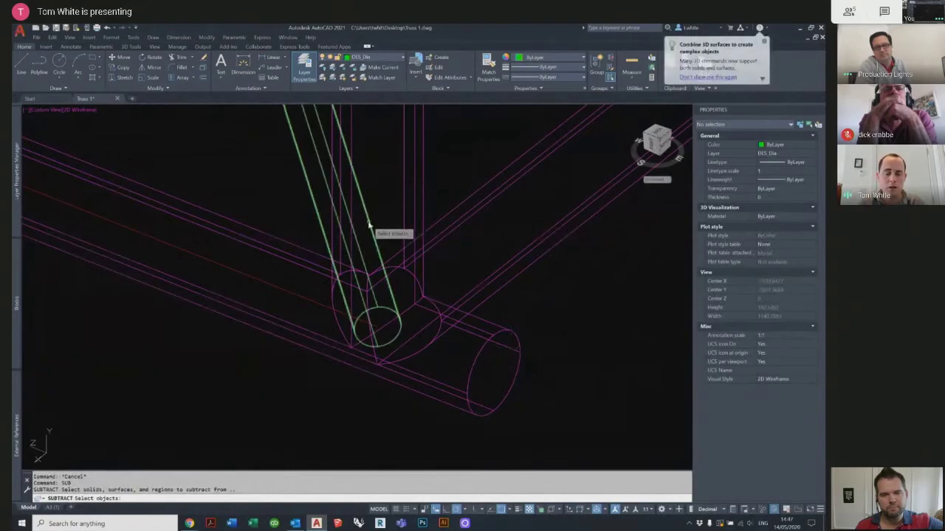
click(370, 226)
key(Return)
click(404, 242)
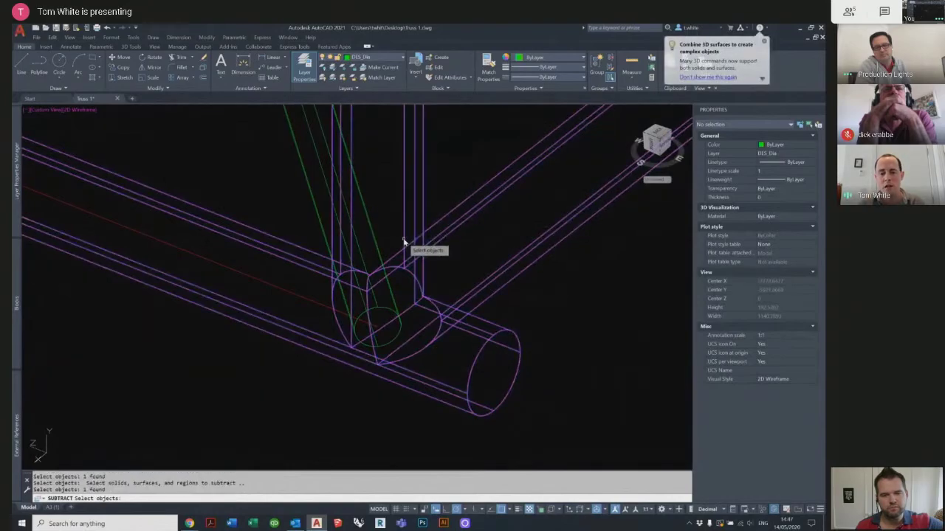
key(Return)
Set the visual style to Conceptual and isolate the DES_Dia bracing layer.
scroll(373, 280, down, 4)
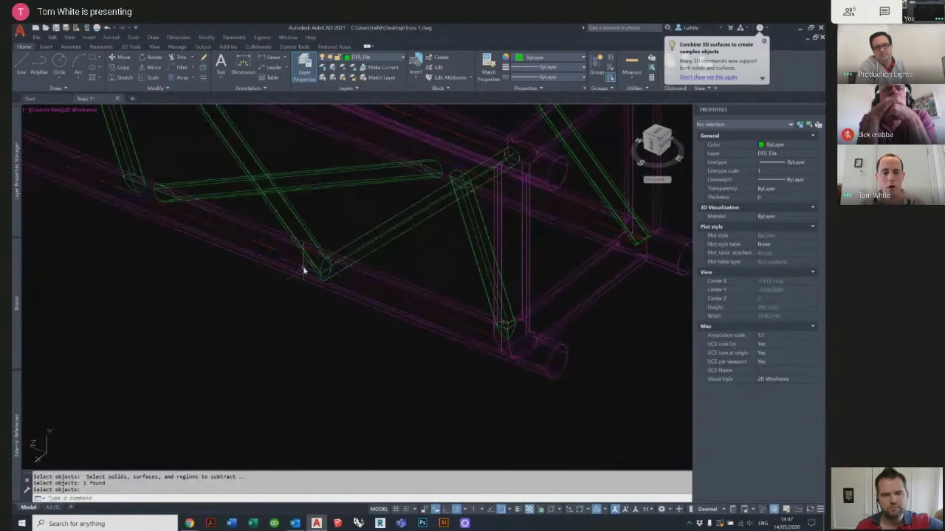
text(vs)
key(Return)
text(c)
key(Return)
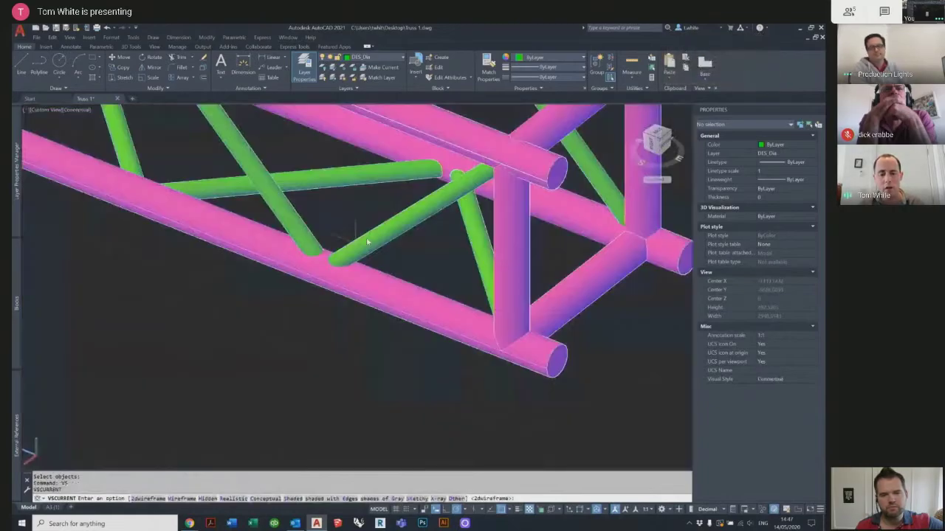
key(Escape)
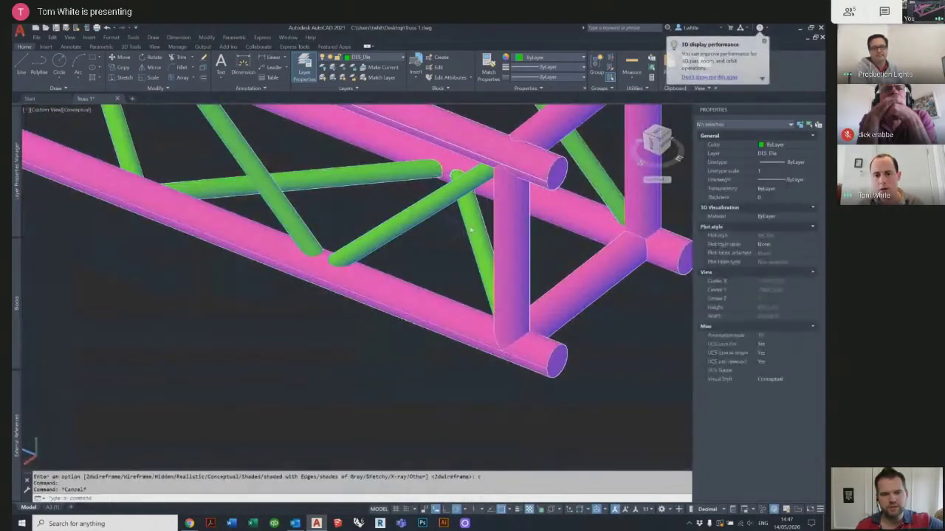
click(470, 230)
click(330, 67)
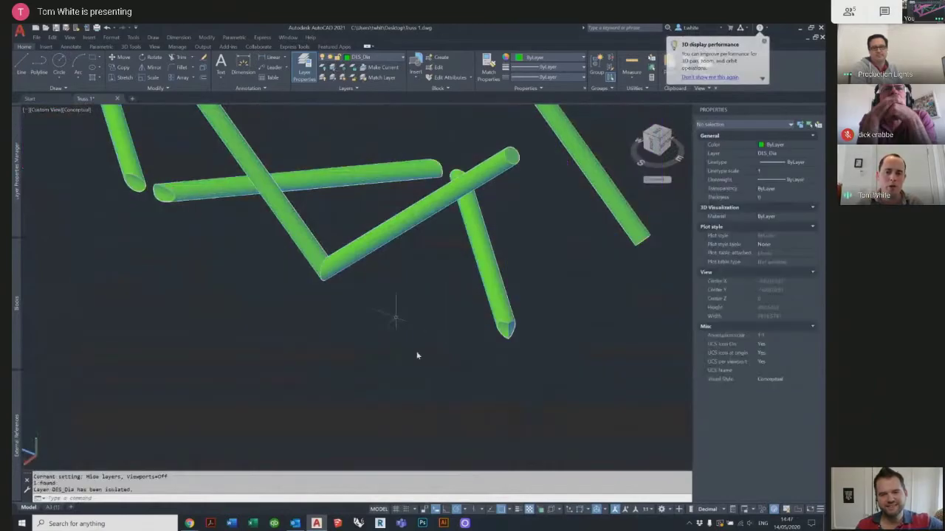
Union the isolated bracing tubes and set the visual style to 2D Wireframe.
scroll(443, 369, down, 4)
text(union)
key(Return)
click(521, 394)
click(207, 192)
key(Return)
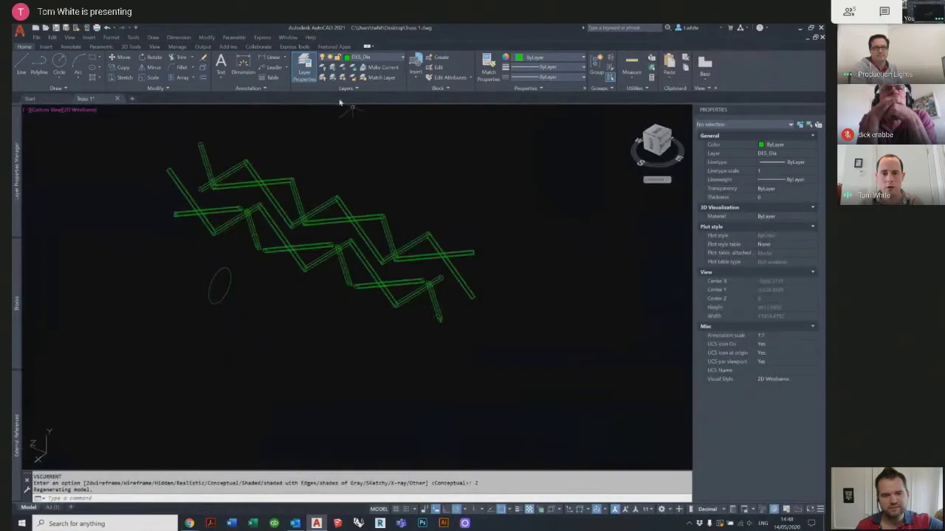
Restore the isolated layers and copy the chord frame solid in place from its lower chord end.
scroll(451, 303, up, 6)
text(c)
key(Return)
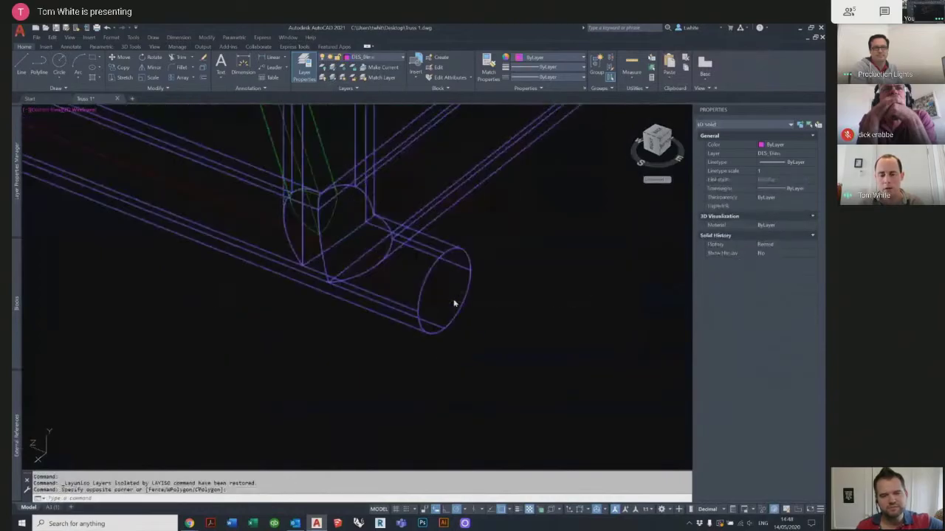
click(447, 285)
click(447, 297)
key(Escape)
Subtract the magenta chord frame solid from the unioned green bracing near the lower chord end.
scroll(446, 297, down, 2)
text(sub)
key(Return)
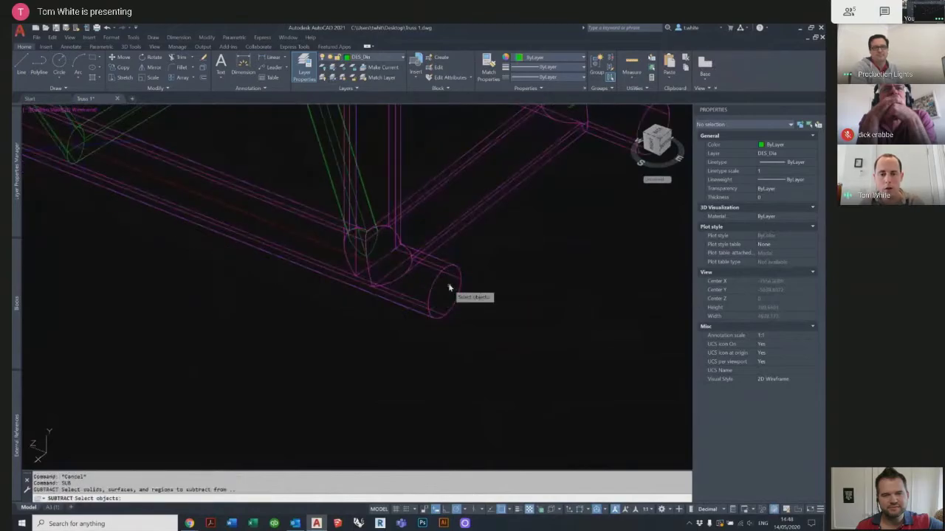
click(334, 191)
key(Return)
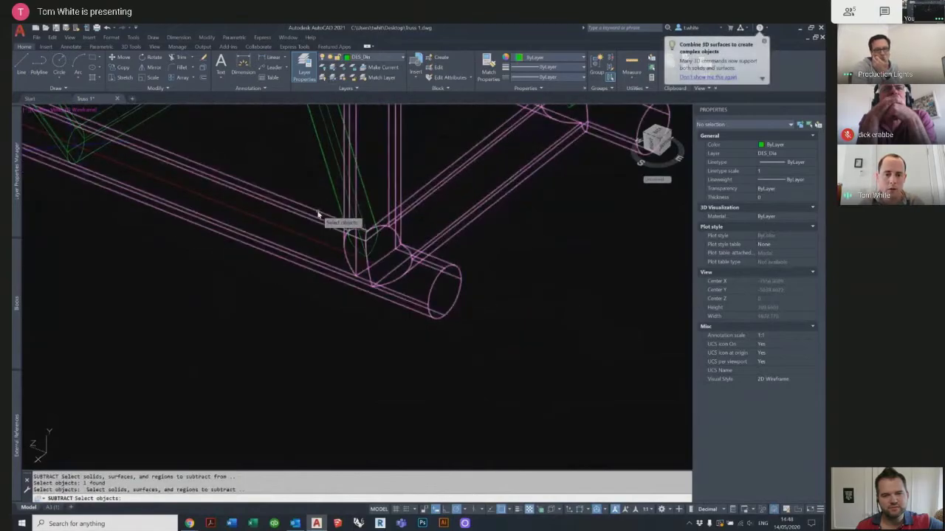
click(328, 217)
key(Return)
Isolate the DES_Dia layer, check the trimmed bracing as a single solid, and restore the isolated layers.
middle_drag(322, 243, 462, 248)
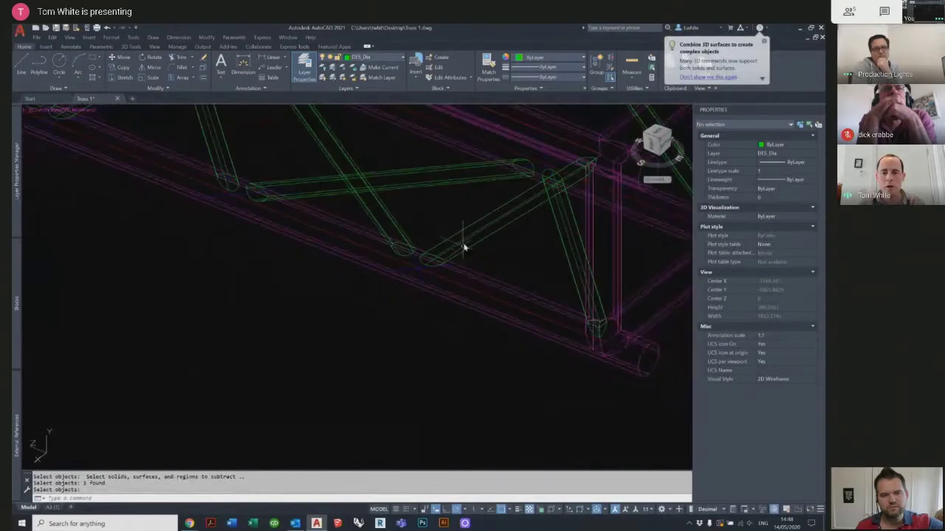
click(472, 224)
click(336, 71)
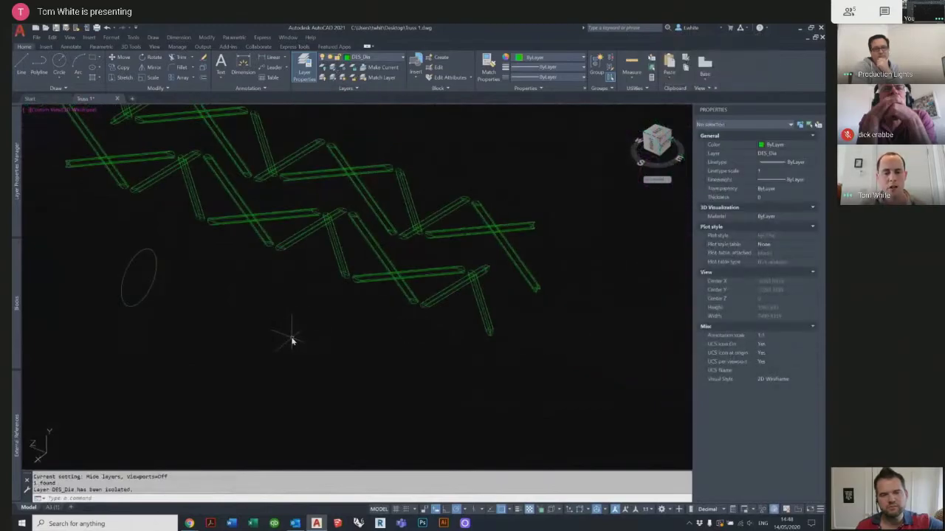
middle_drag(291, 341, 306, 354)
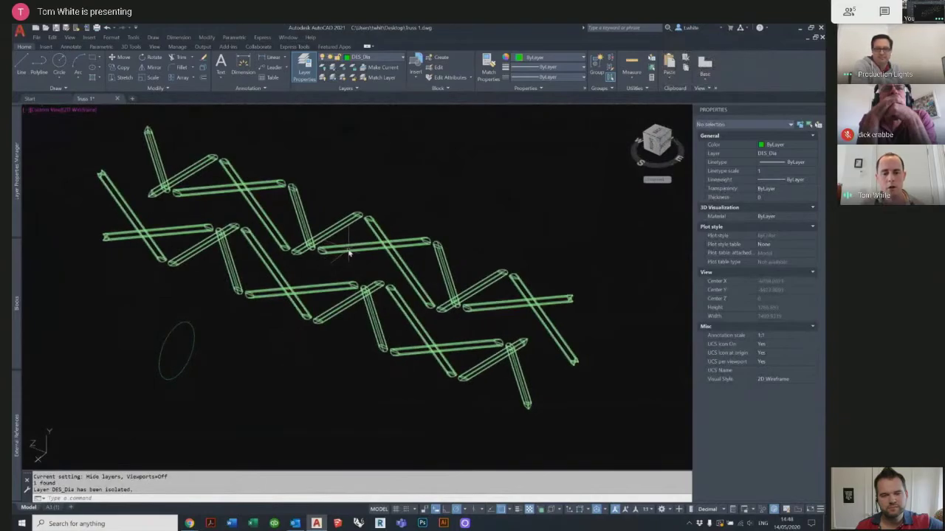
click(348, 251)
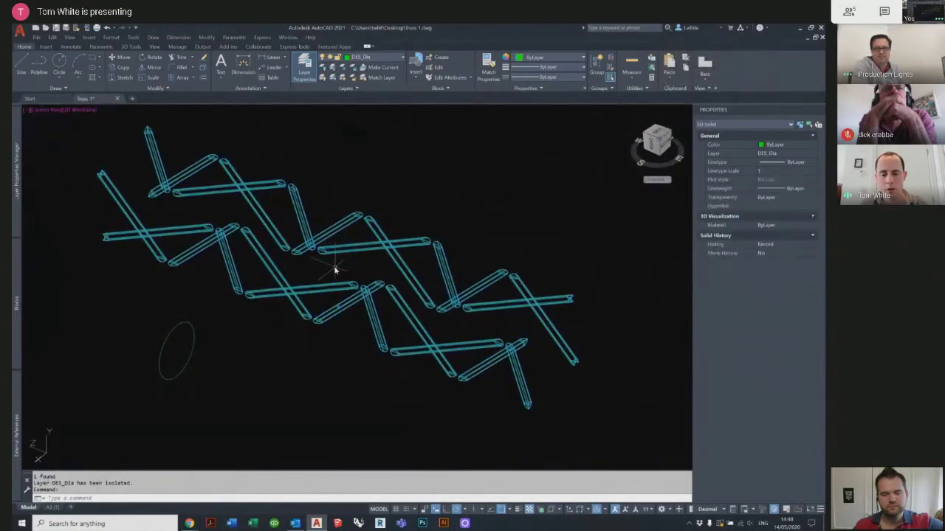
key(Escape)
key(Escape)
key(Escape)
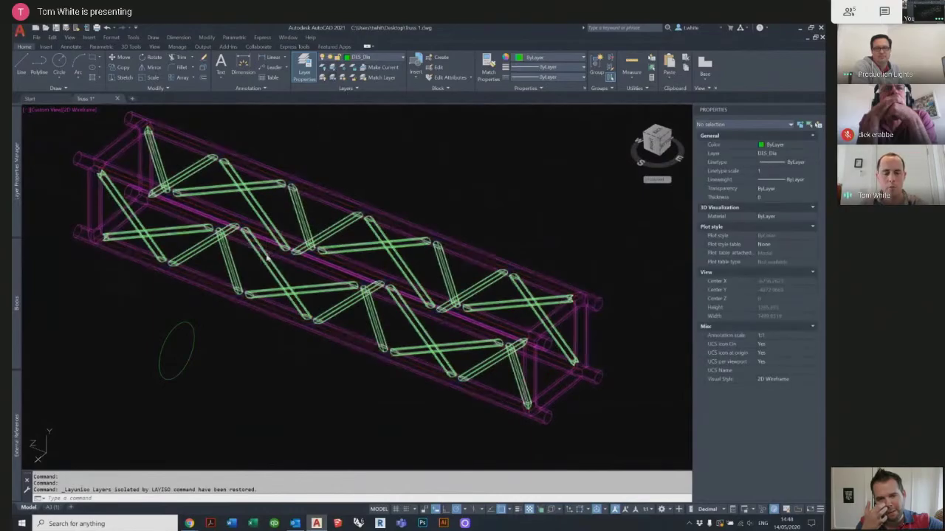
Set the visual style to Conceptual, inspect the truss in 3D, and open the A3 (1) layout.
text(VS)
key(Return)
text(c)
key(Return)
shift+middle_drag(322, 348, 433, 332)
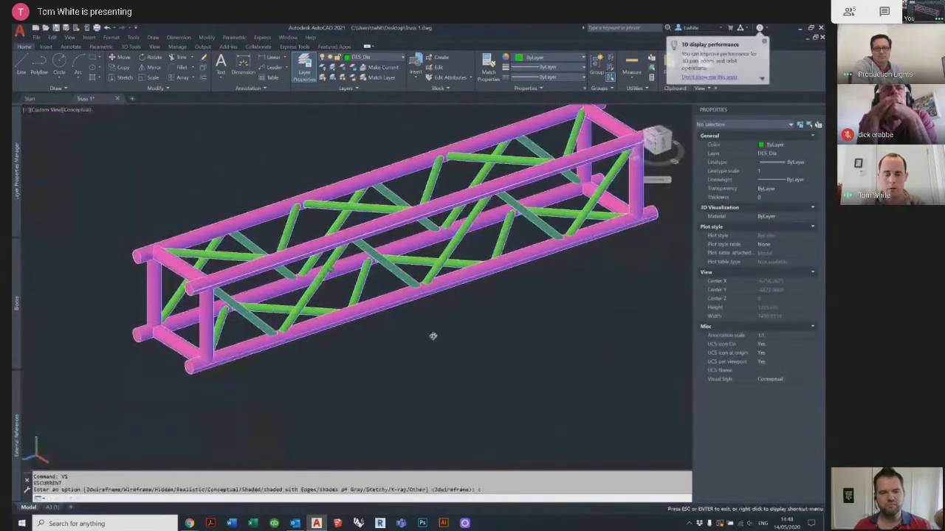
click(51, 508)
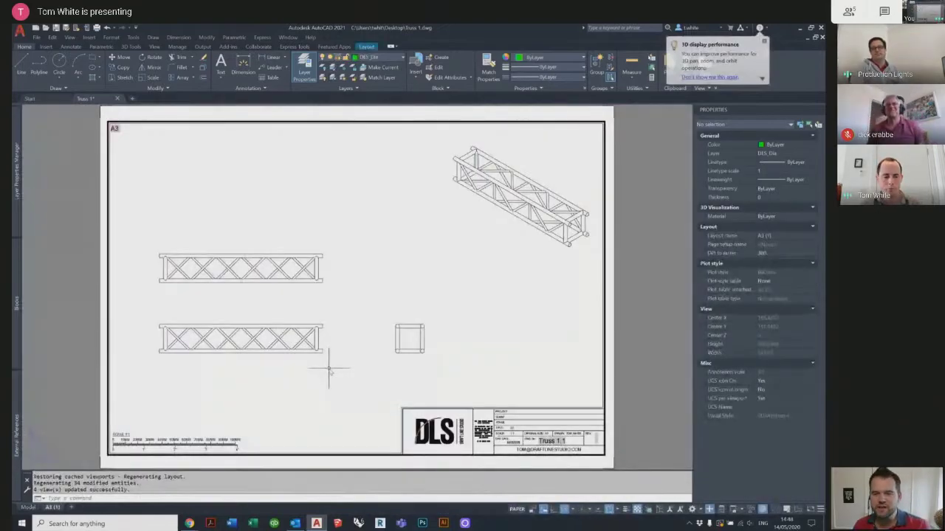
Switch to the Google Meet call, stop presenting the screen, and change the meeting layout.
click(190, 524)
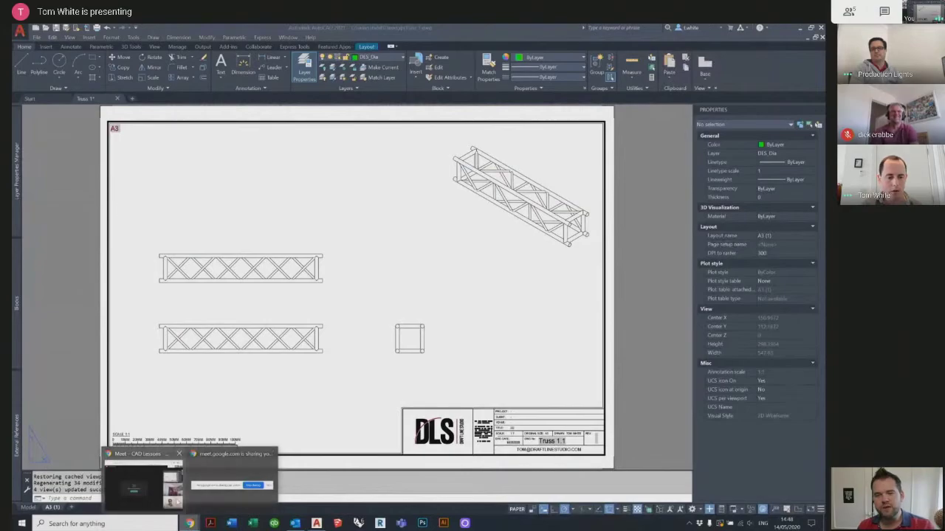
click(144, 481)
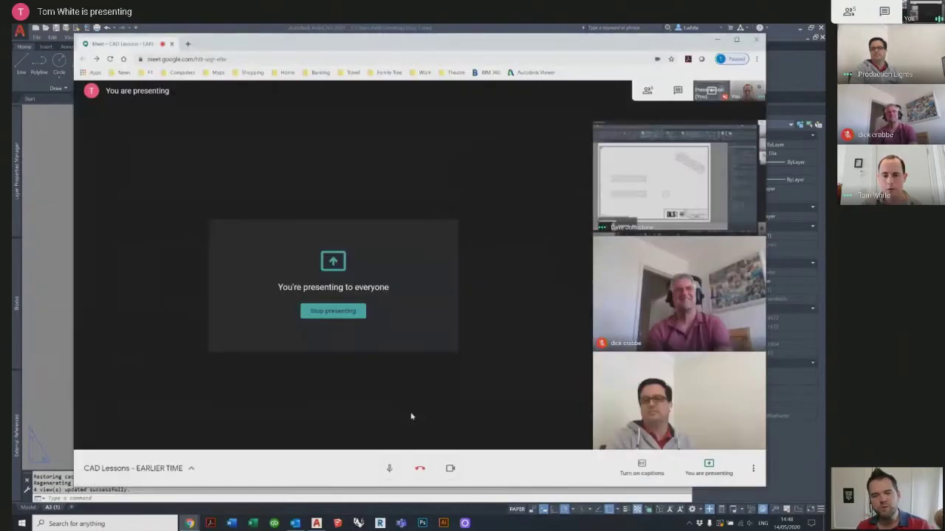
click(709, 467)
click(719, 428)
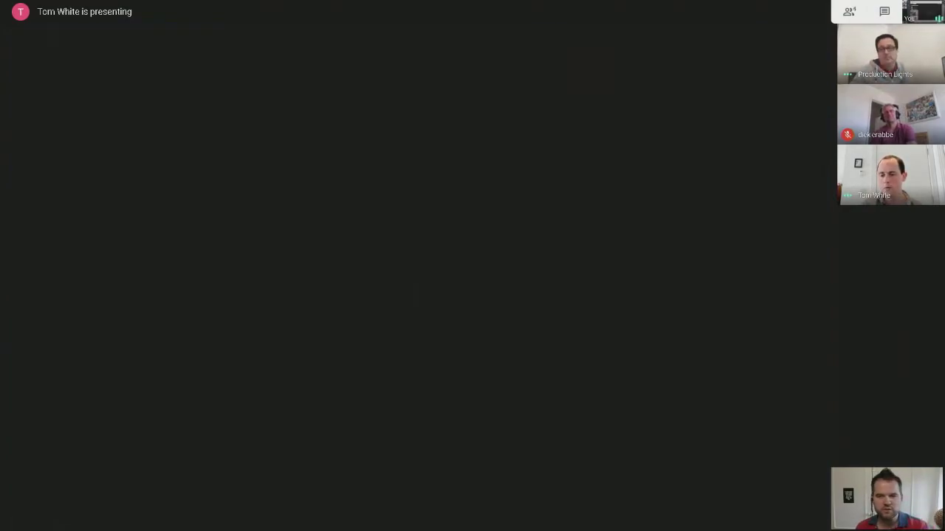
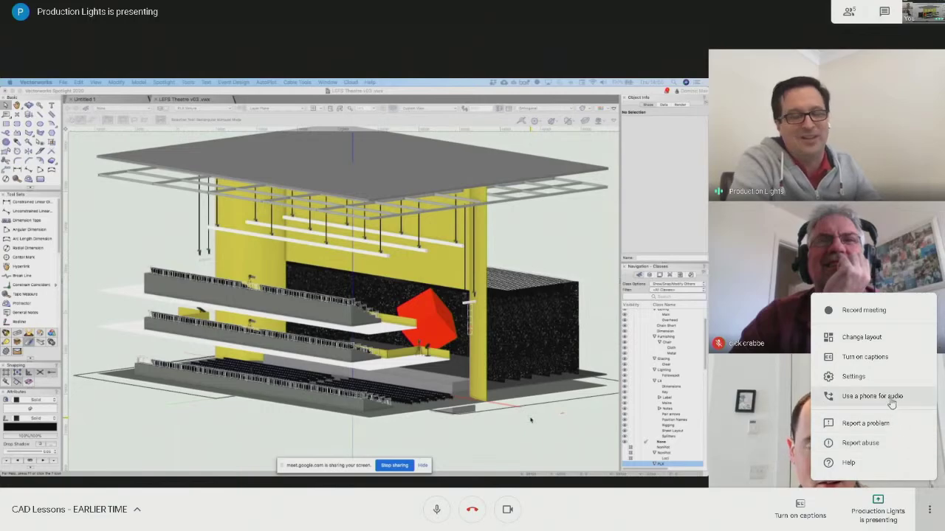
click(882, 340)
click(428, 270)
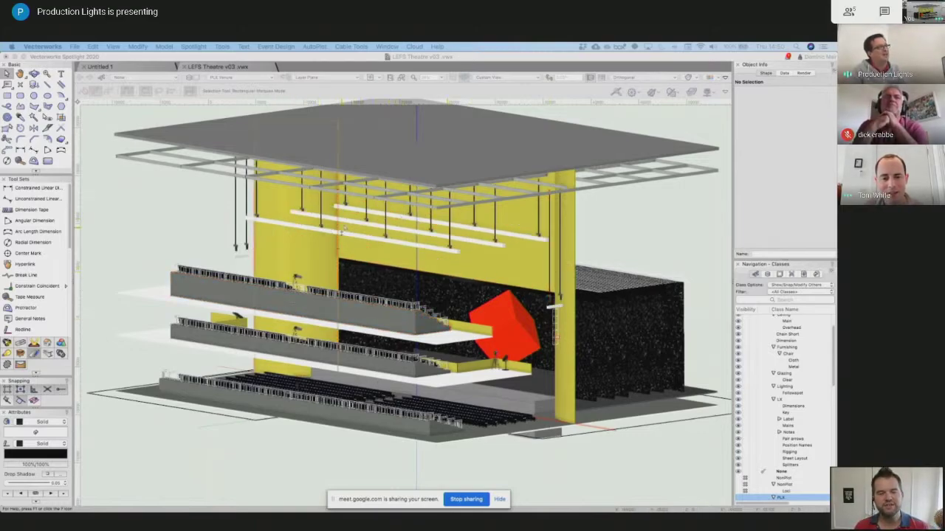
Examine the theatre model's hanging bars, roof grid, balconies and stage from close up and from above.
scroll(326, 344, up, 10)
scroll(226, 200, down, 5)
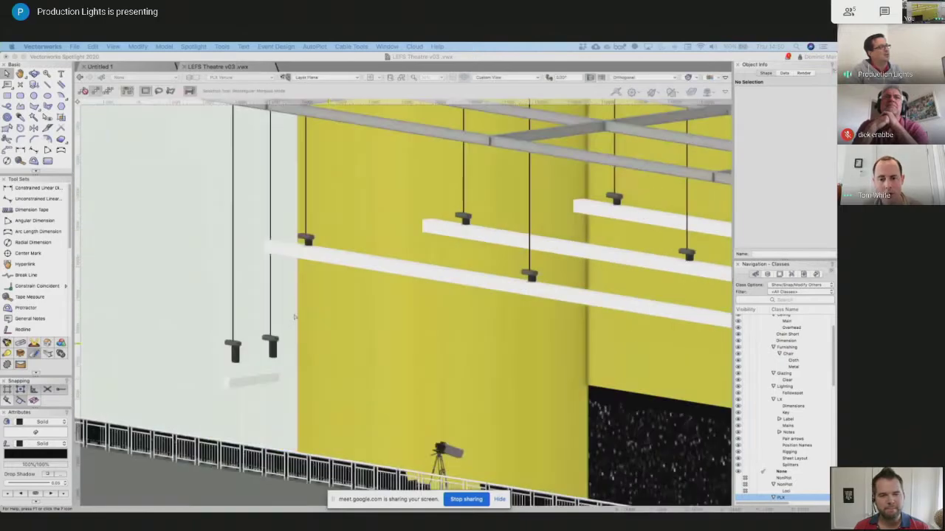
scroll(251, 166, down, 2)
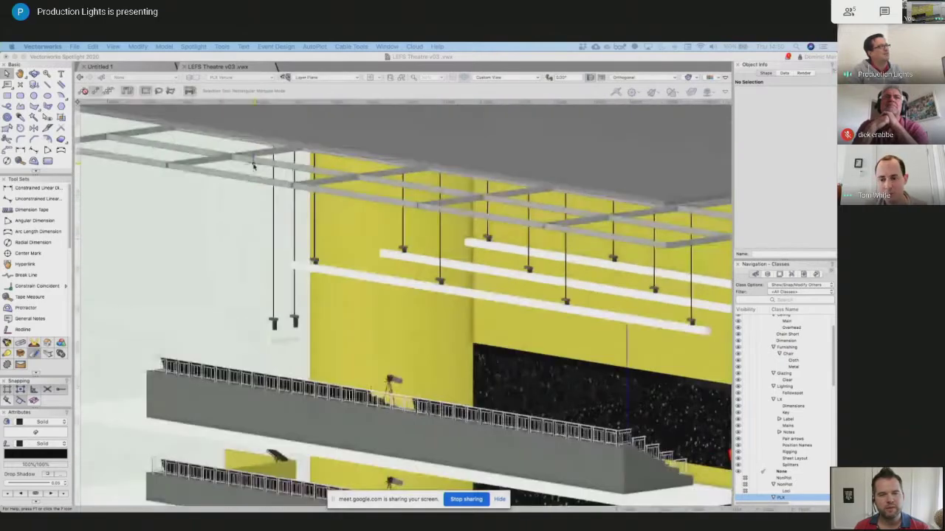
scroll(324, 254, down, 2)
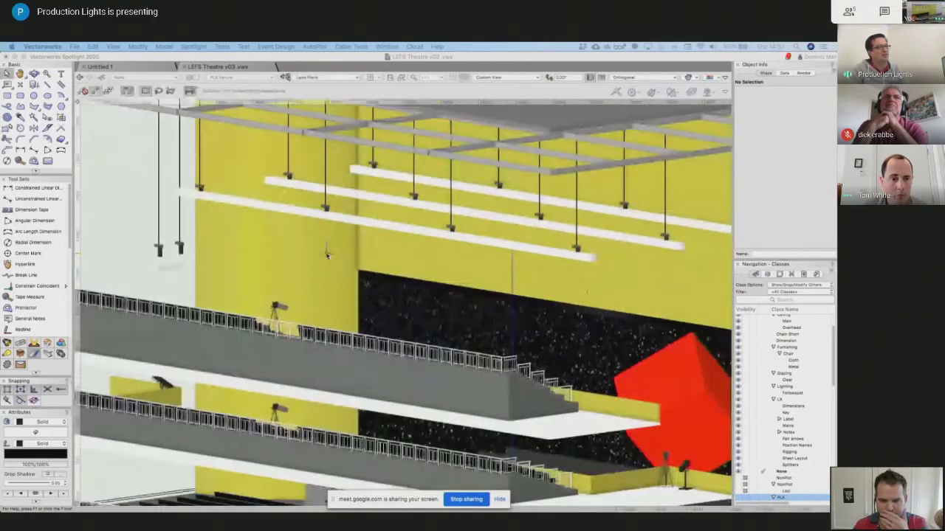
scroll(325, 255, down, 3)
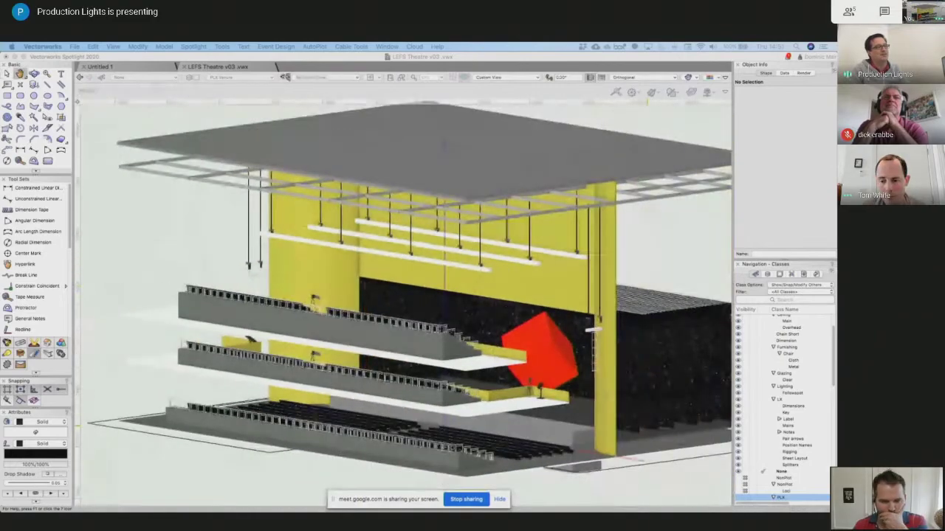
middle_drag(555, 279, 510, 237)
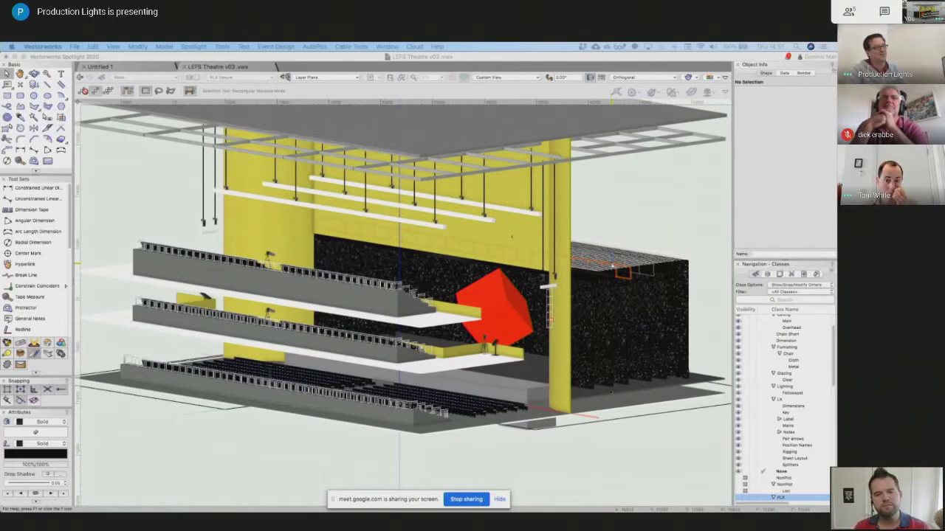
key(shift+c)
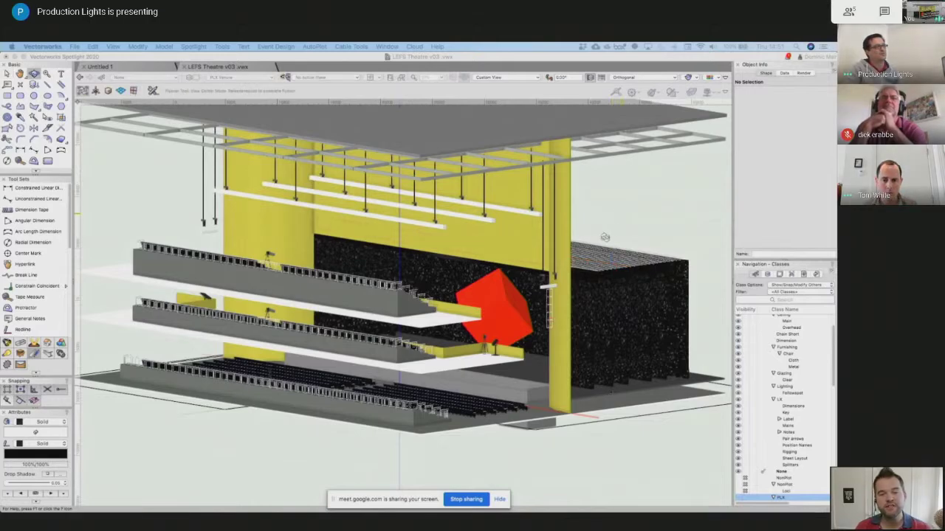
key(x)
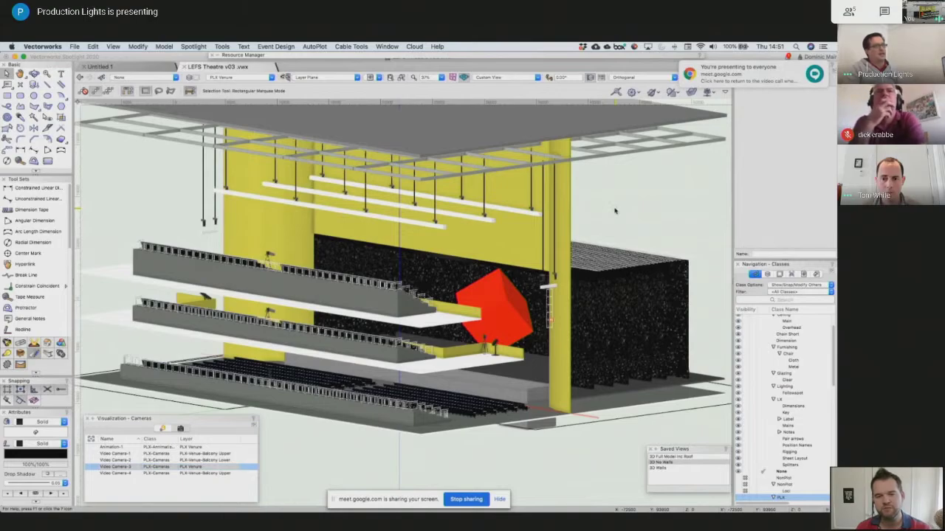
shift+middle_drag(605, 213, 501, 322)
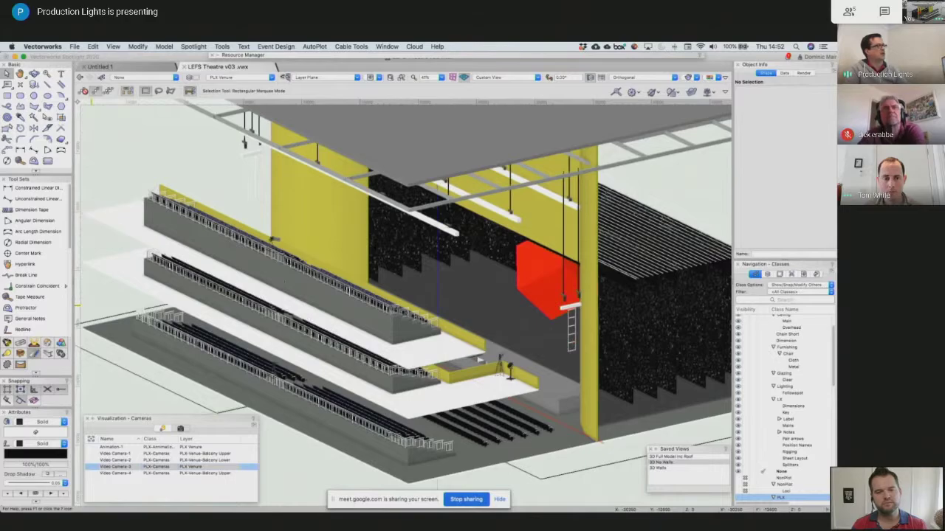
key(ctrl+Up)
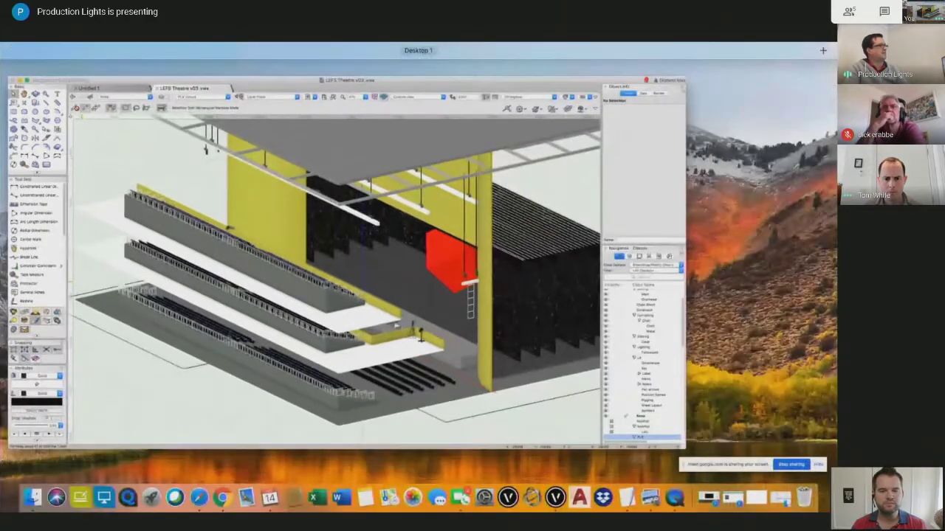
click(396, 325)
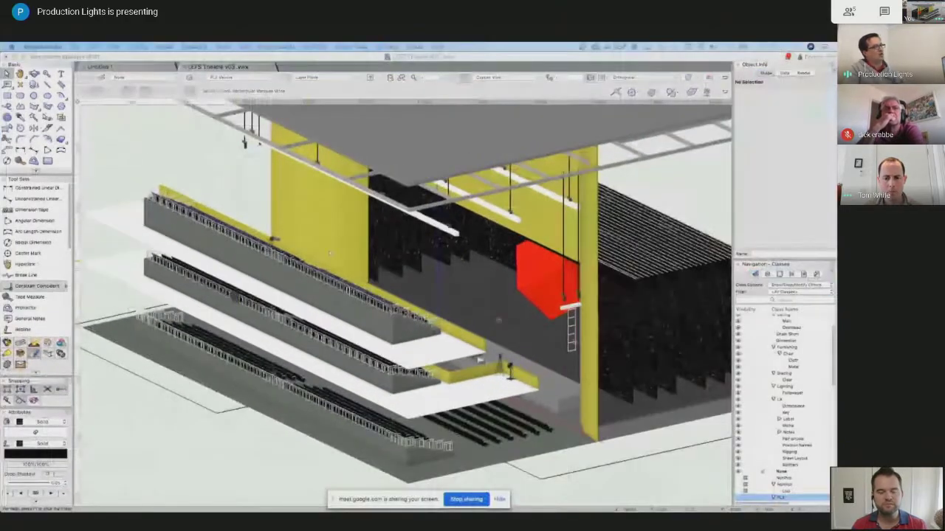
key(shift+c)
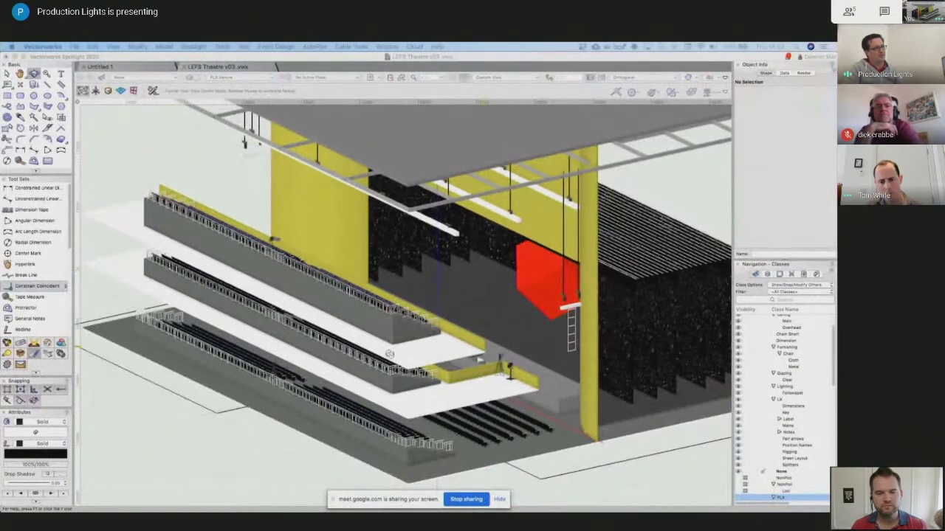
key(x)
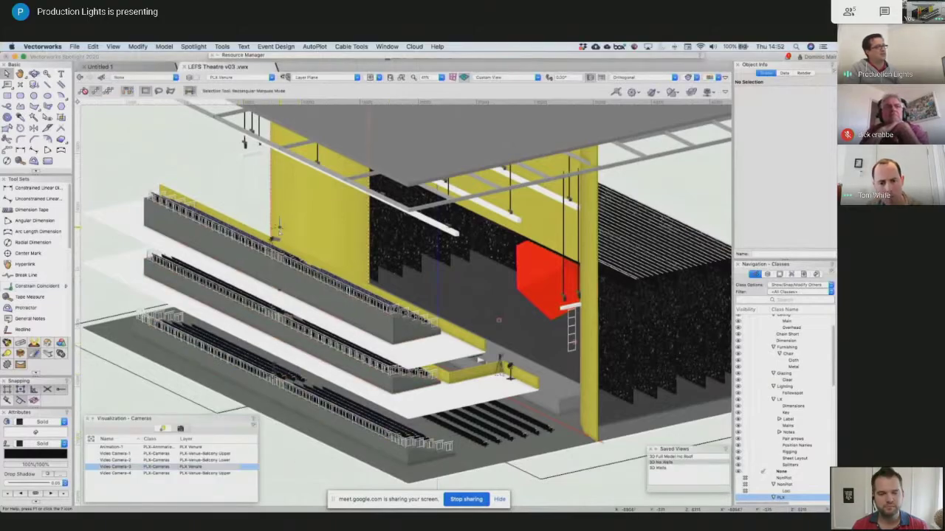
Examine the tripod-mounted video camera behind the railing of the upper balcony.
scroll(280, 237, up, 2)
double_click(279, 253)
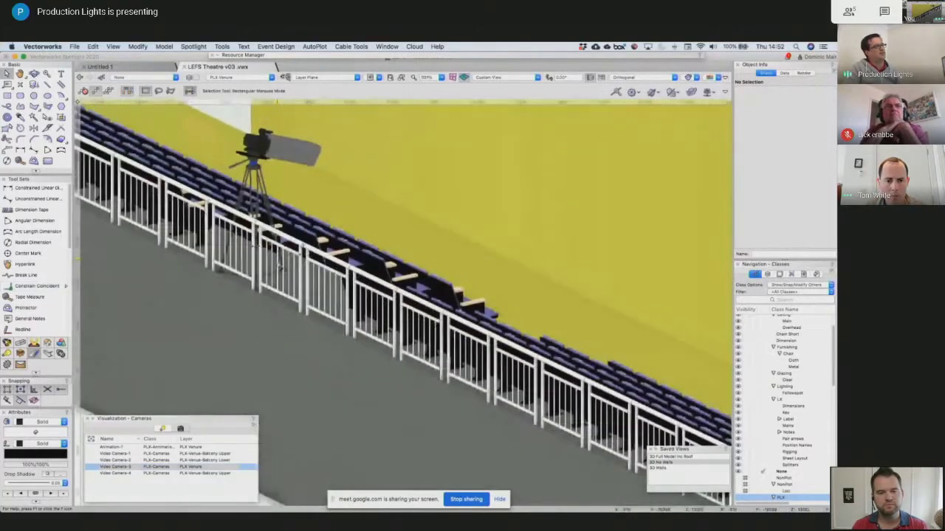
key(x)
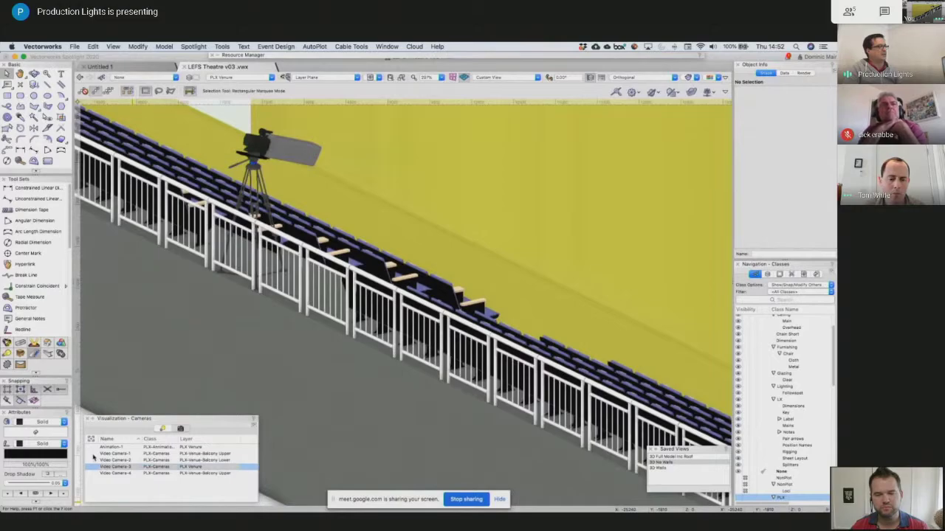
View the stage through Video Camera-1 and Video Camera-4, and look around from the Video Camera-4 view.
click(93, 454)
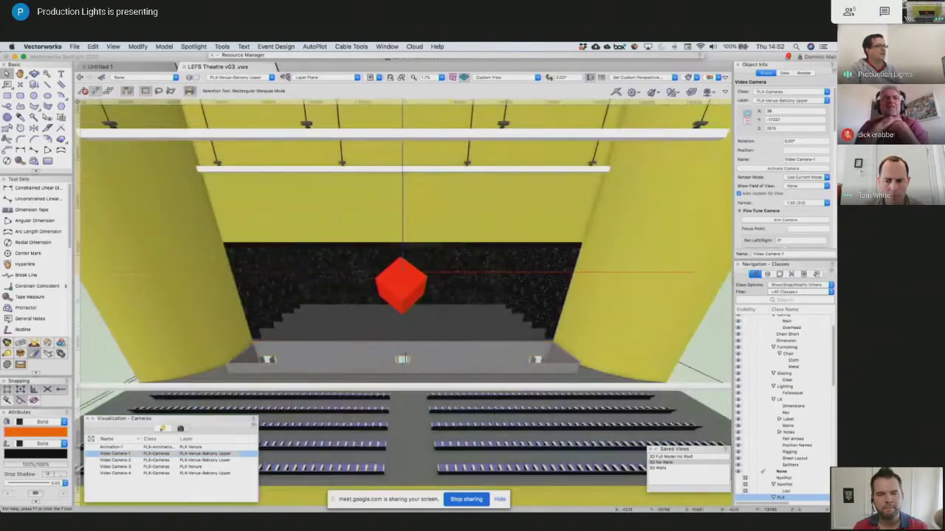
click(89, 474)
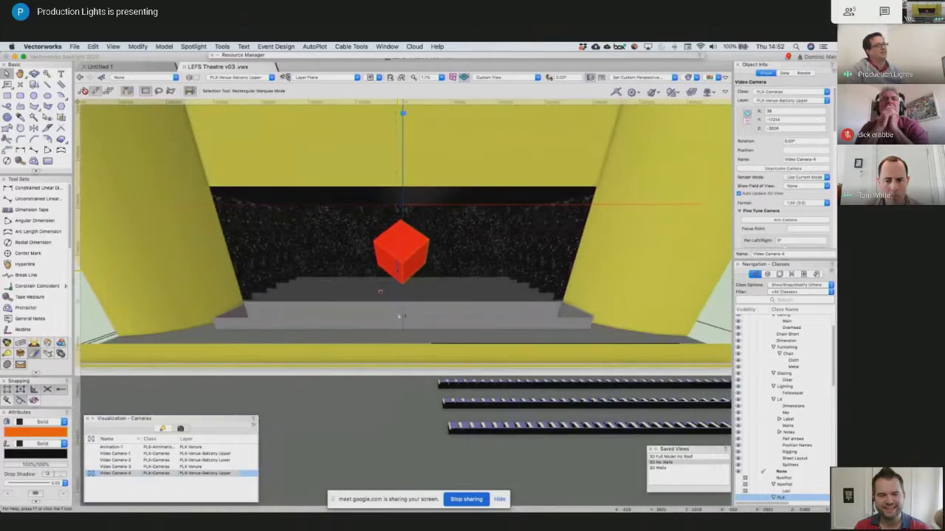
scroll(464, 342, down, 3)
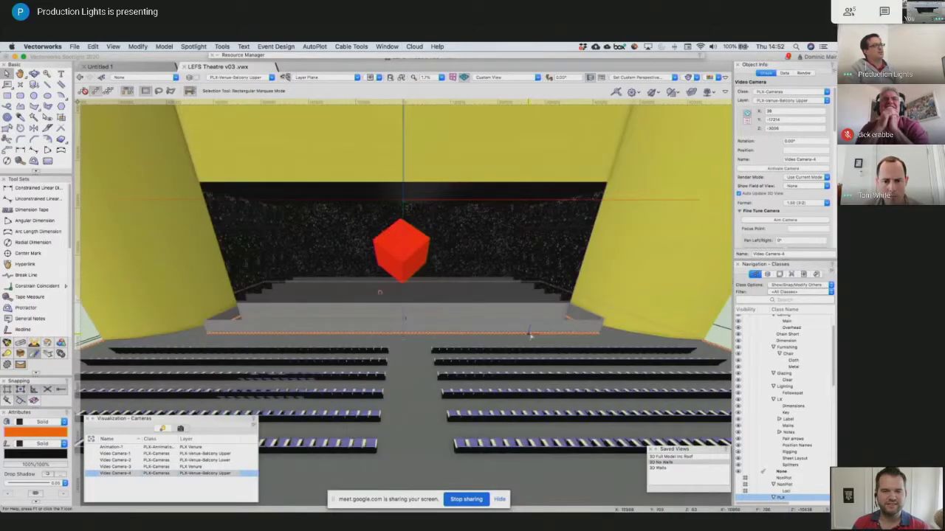
shift+middle_drag(530, 336, 419, 359)
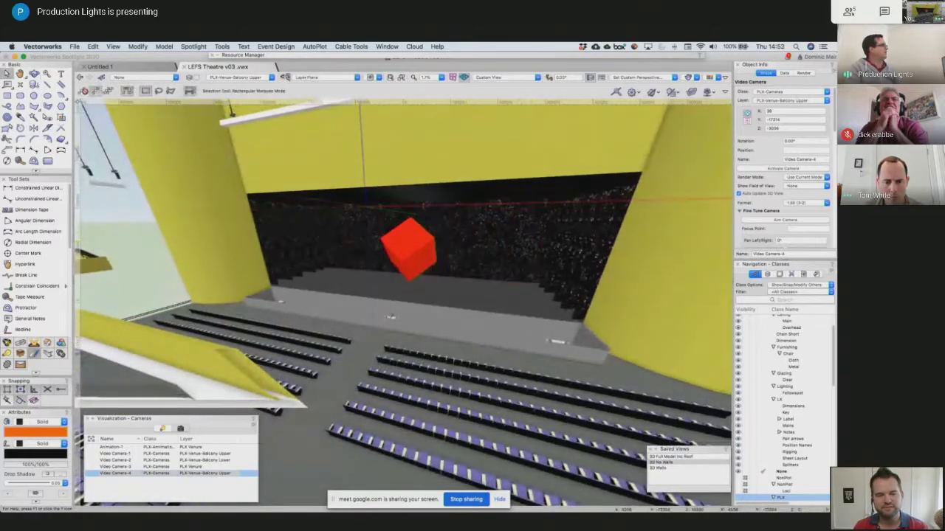
Switch to LEFS Theatre v03.0.pdf in Preview and review the theatre plan on page 2.
key(super+Tab)
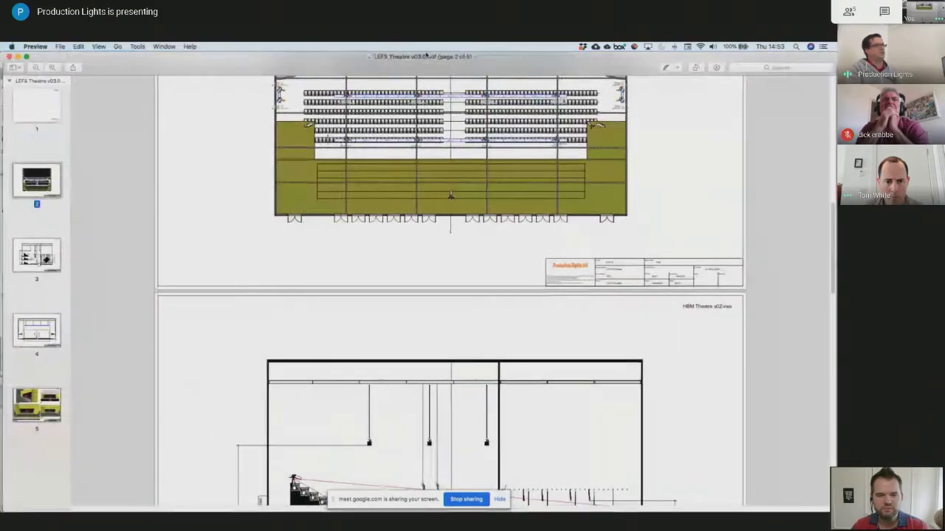
scroll(328, 209, up, 5)
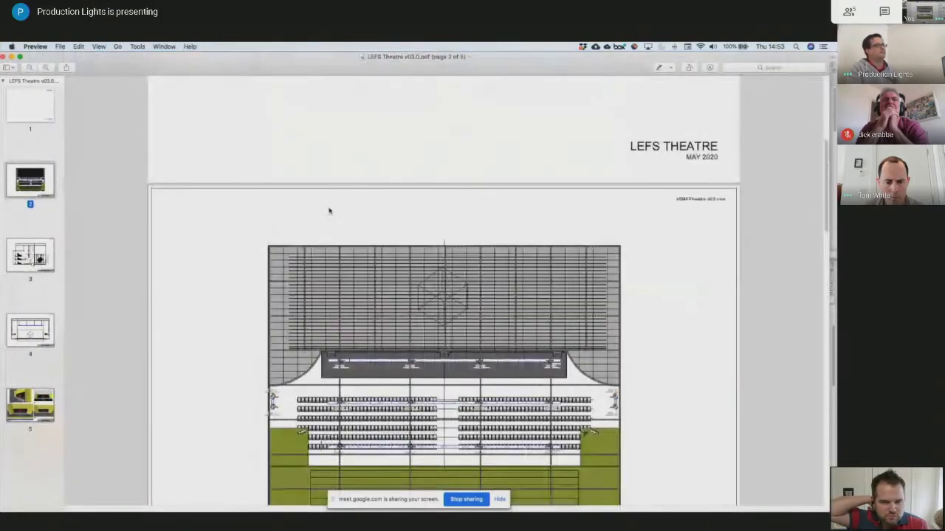
scroll(330, 213, up, 3)
scroll(331, 214, down, 5)
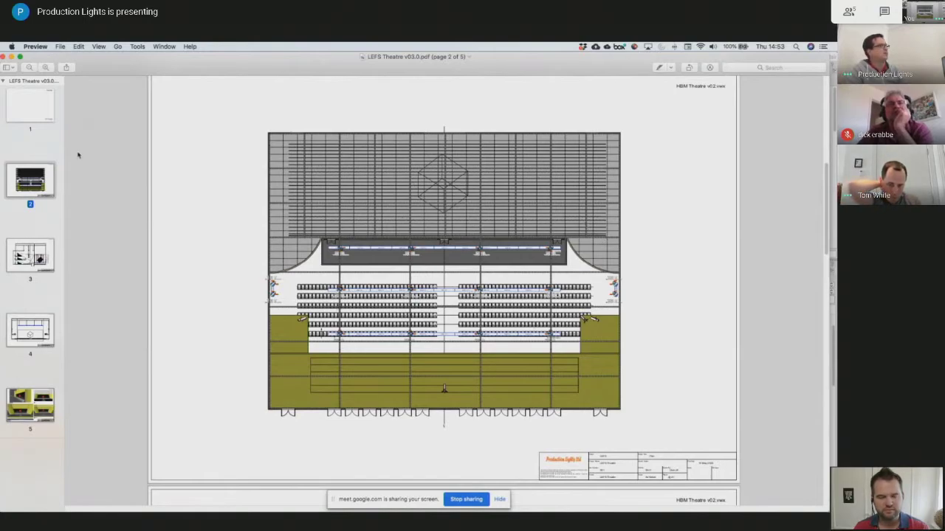
Examine the theatre plan on page 2 from close up, covering the trusses, hoist labels, numbered seating and camera positions.
click(46, 67)
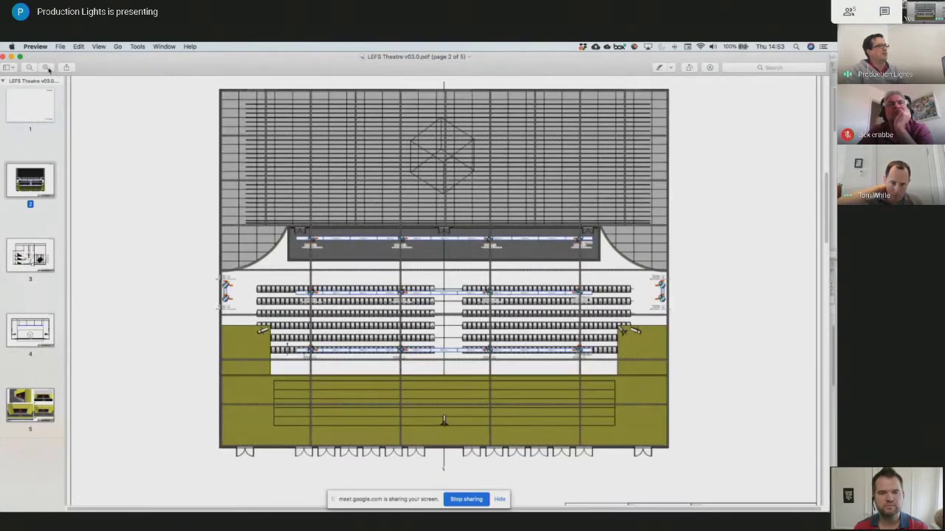
click(48, 68)
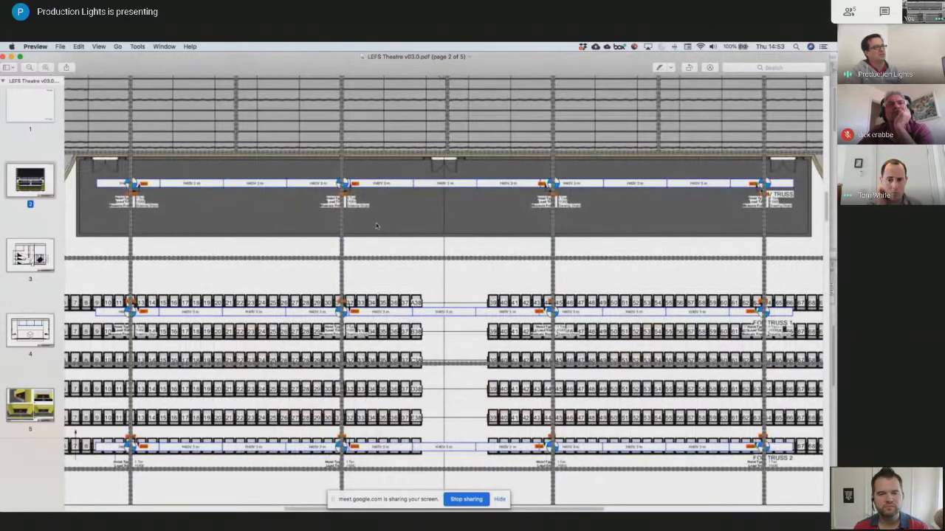
scroll(376, 226, down, 5)
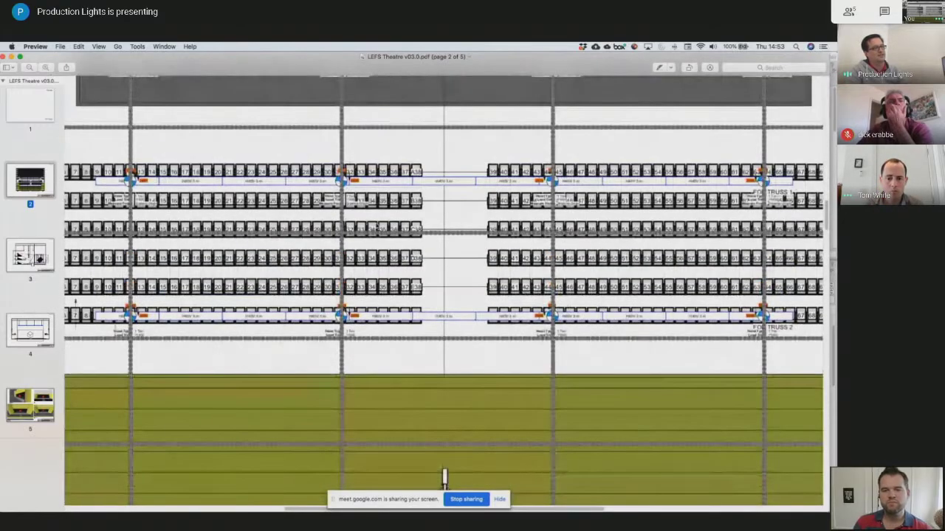
scroll(443, 296, down, 2)
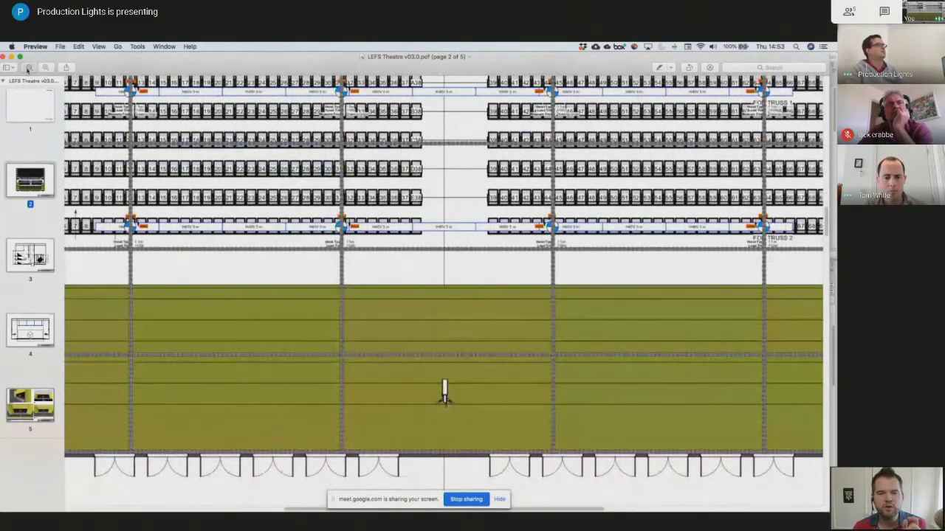
ctrl+scroll(444, 391, down, 3)
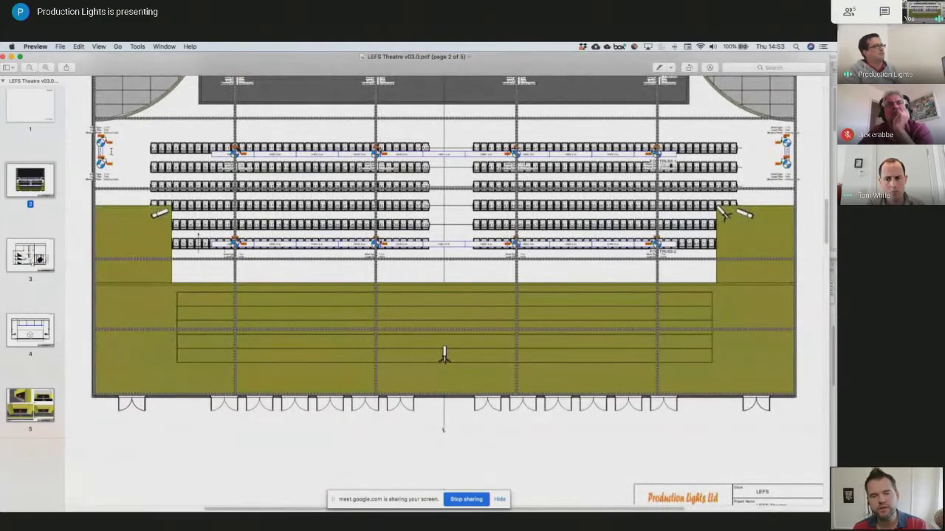
click(45, 67)
click(45, 67)
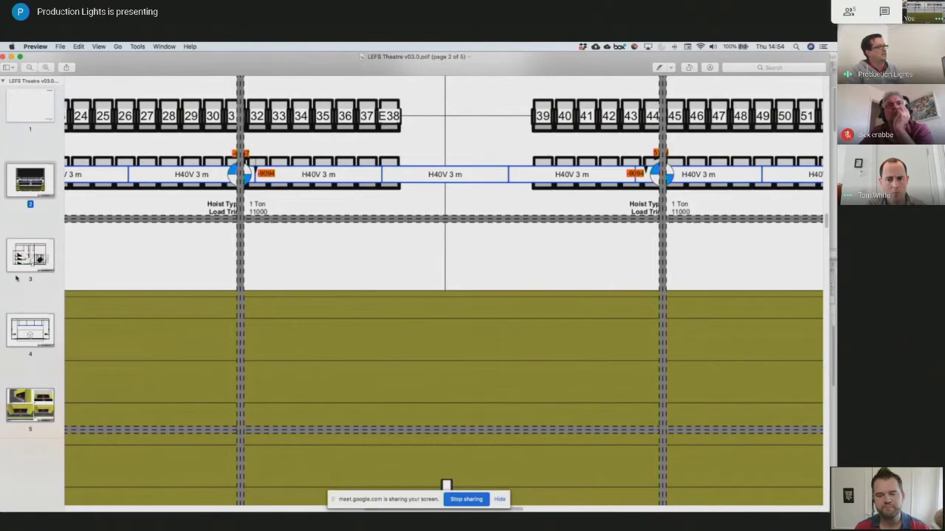
Review the theatre's side section on page 3, with the balconies, hoists, stage and coloured camera sightlines.
key(Down)
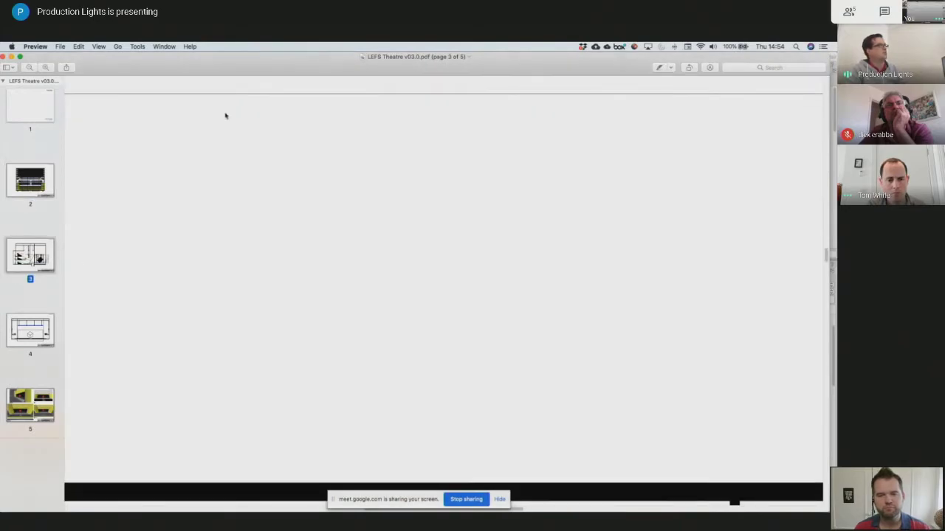
click(45, 68)
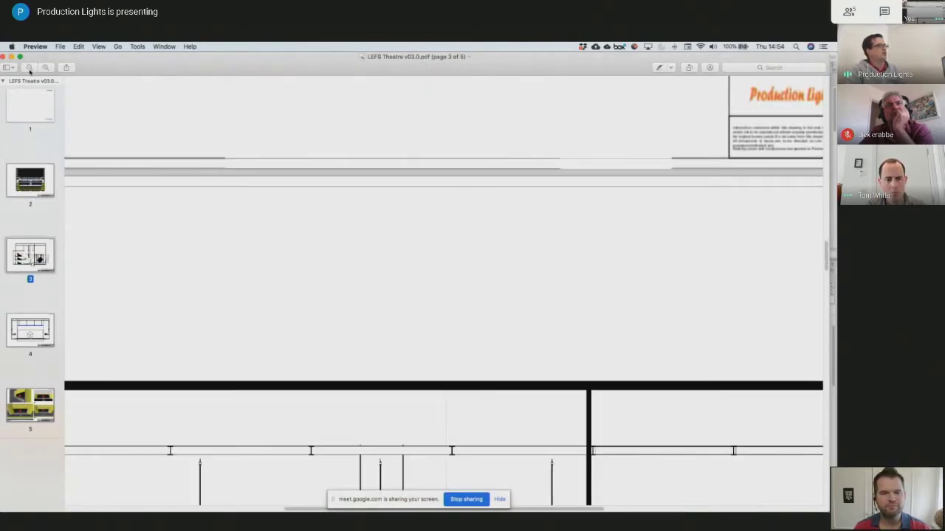
scroll(198, 165, down, 5)
scroll(207, 170, up, 1)
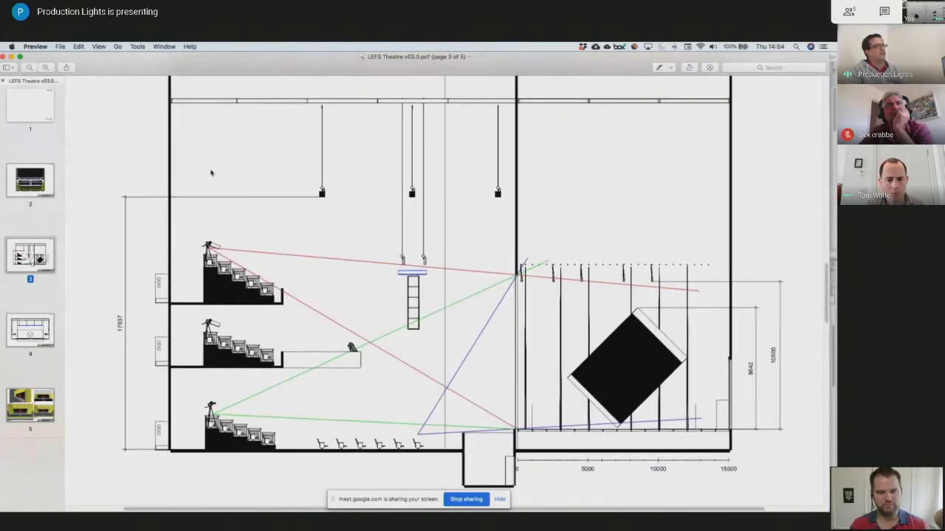
scroll(210, 173, up, 1)
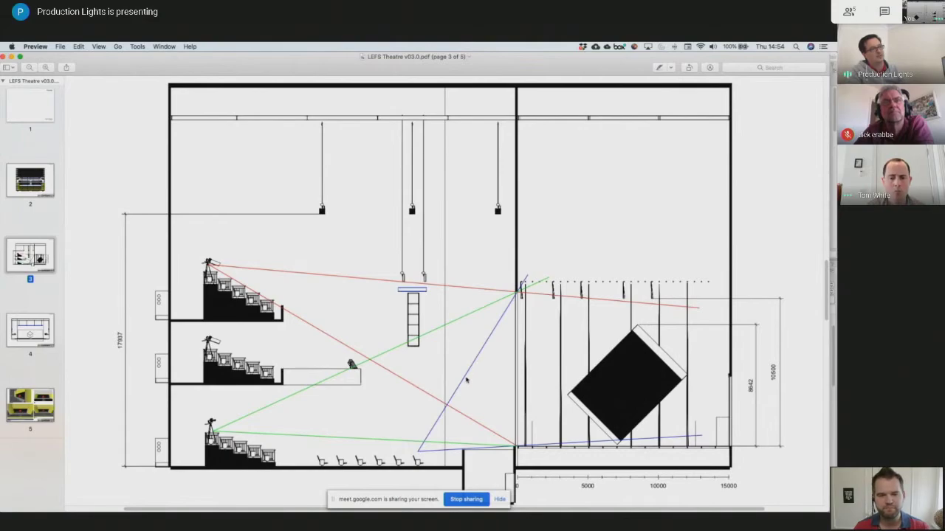
scroll(466, 379, down, 1)
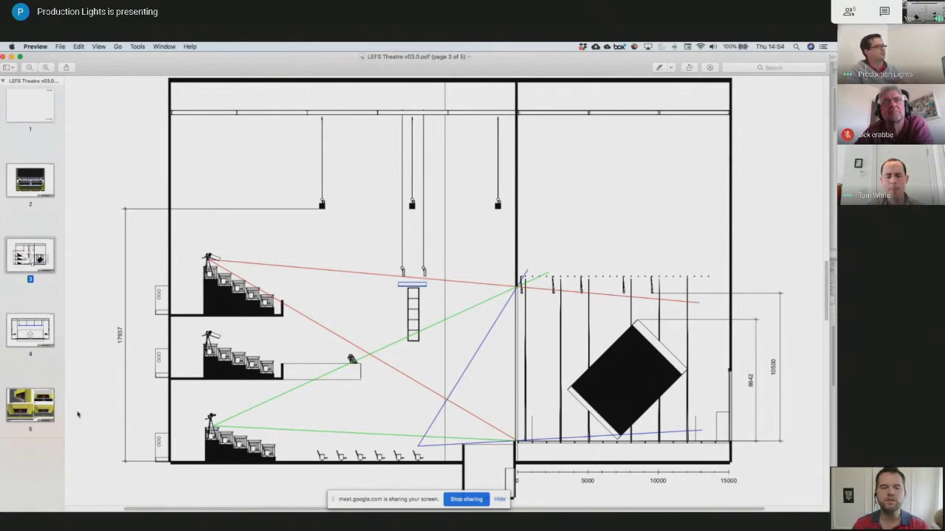
scroll(160, 290, down, 2)
scroll(160, 290, down, 2)
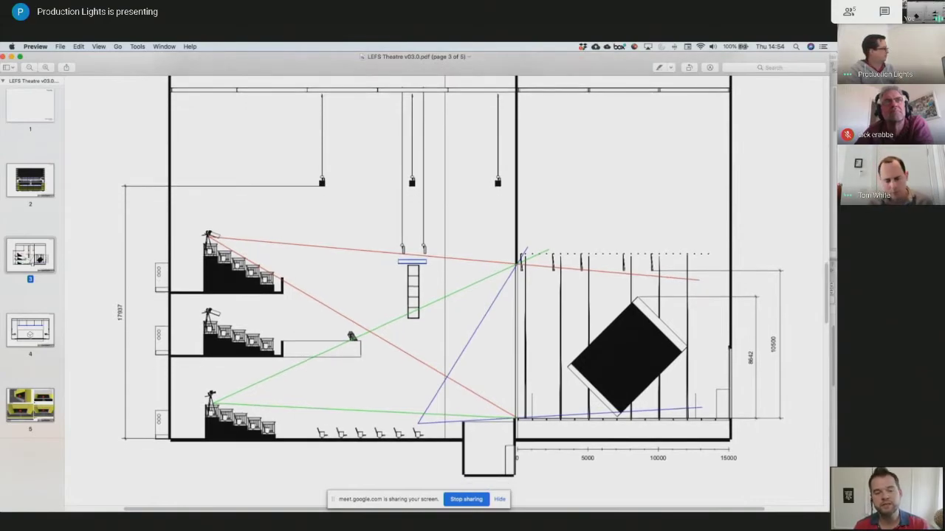
Clear the screen-sharing bar off the drawing and review the theatre's front section on page 4.
key(super+tab)
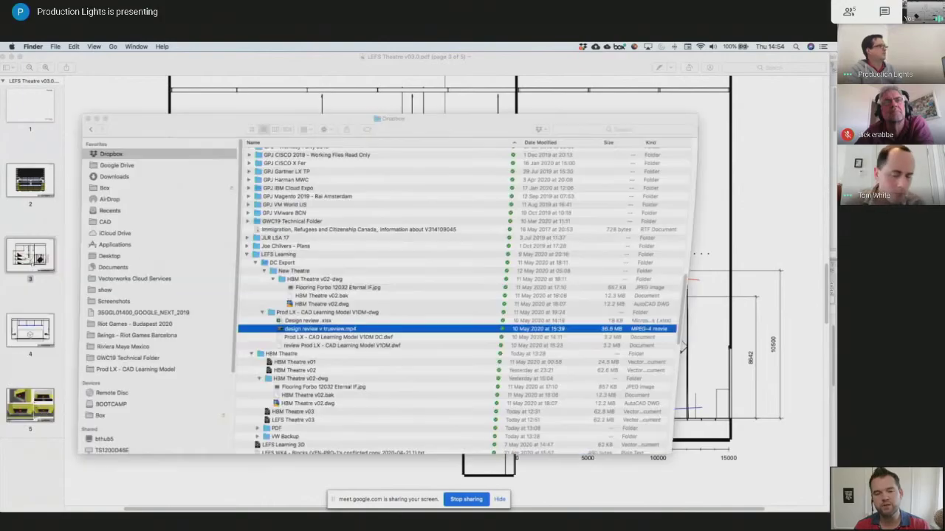
key(super+tab)
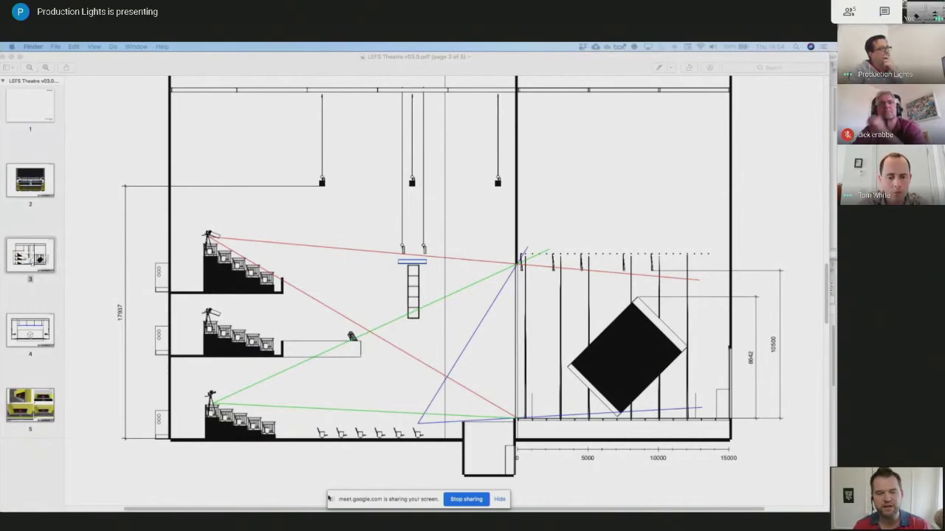
drag(329, 499, 151, 473)
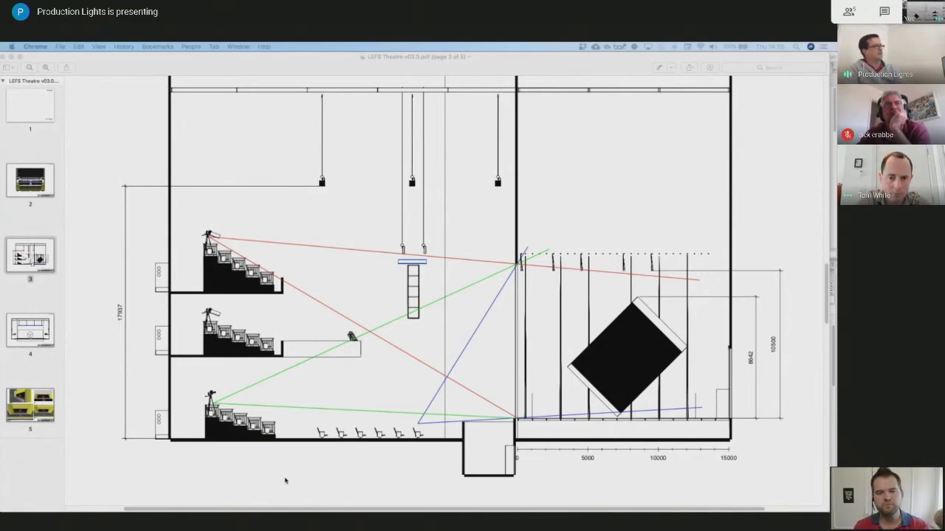
click(30, 333)
click(30, 333)
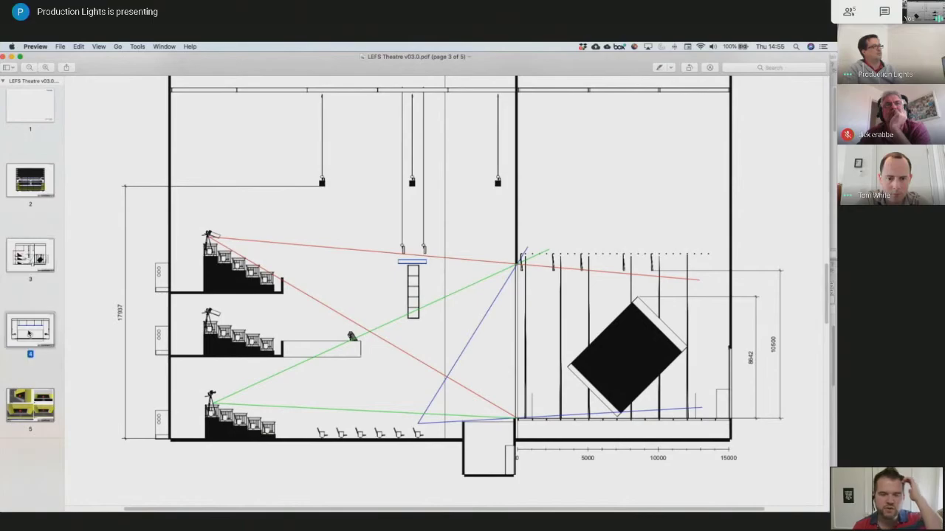
scroll(245, 348, down, 3)
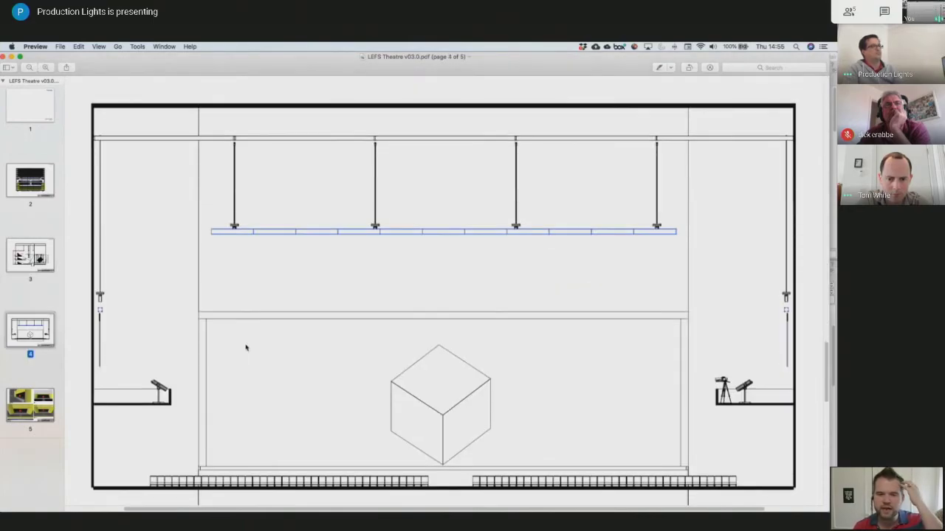
scroll(246, 348, down, 1)
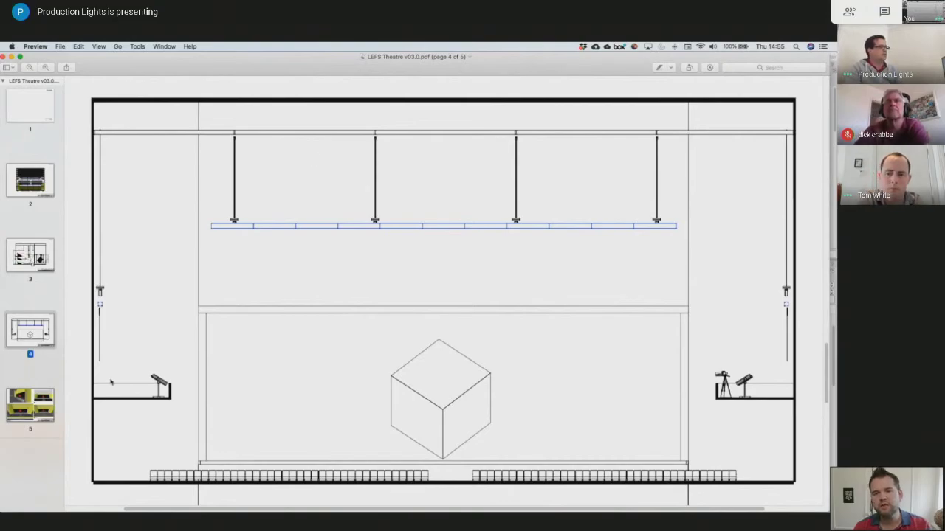
Switch to the LEFS Theatre v03 model in Vectorworks and select the tripod video camera at the front of the lower balcony.
key(ctrl+Up)
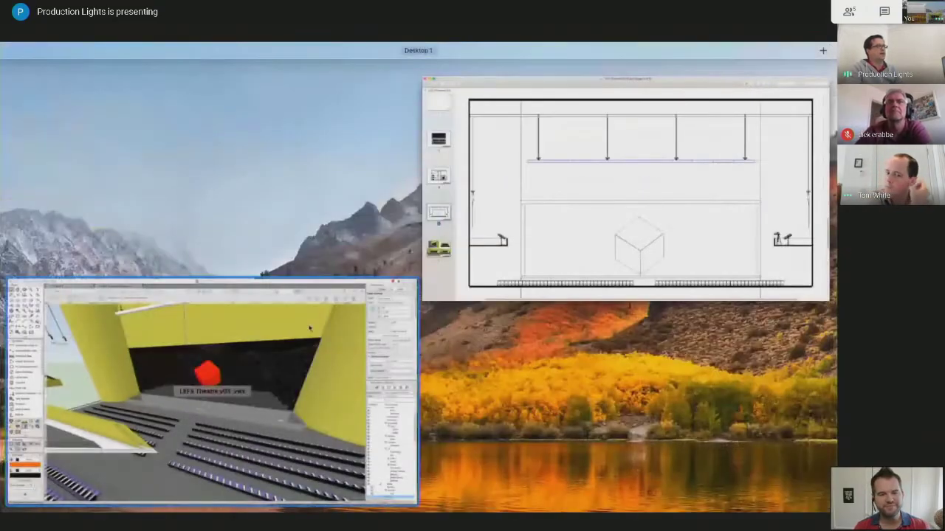
click(308, 322)
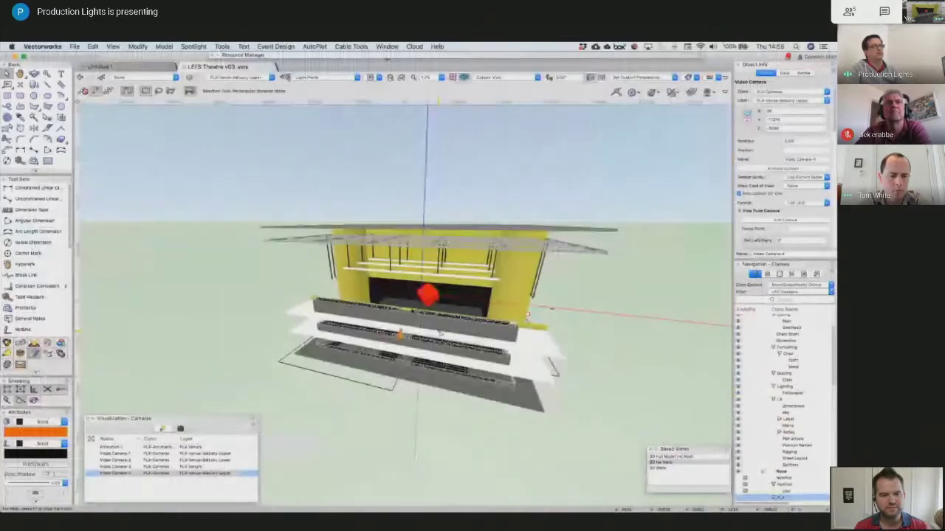
shift+middle_drag(463, 441, 443, 413)
scroll(487, 384, up, 5)
shift+middle_drag(395, 316, 384, 325)
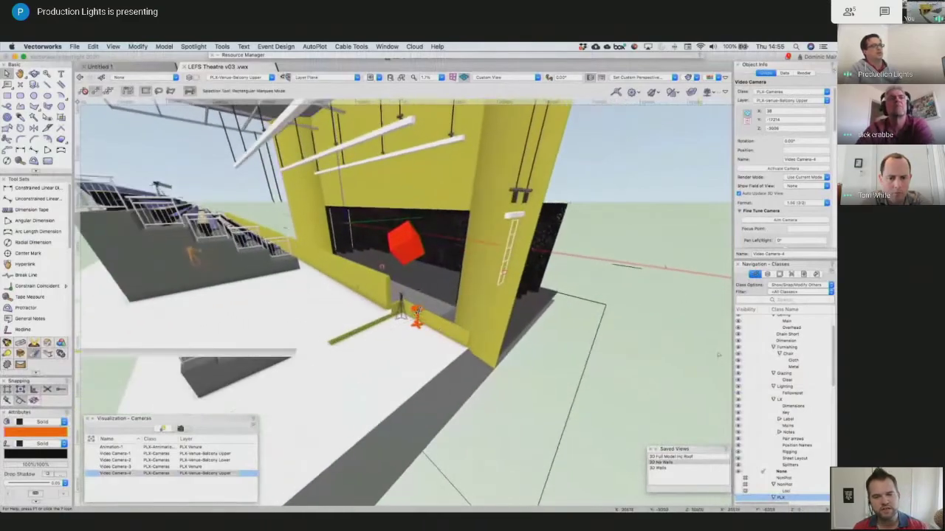
click(387, 309)
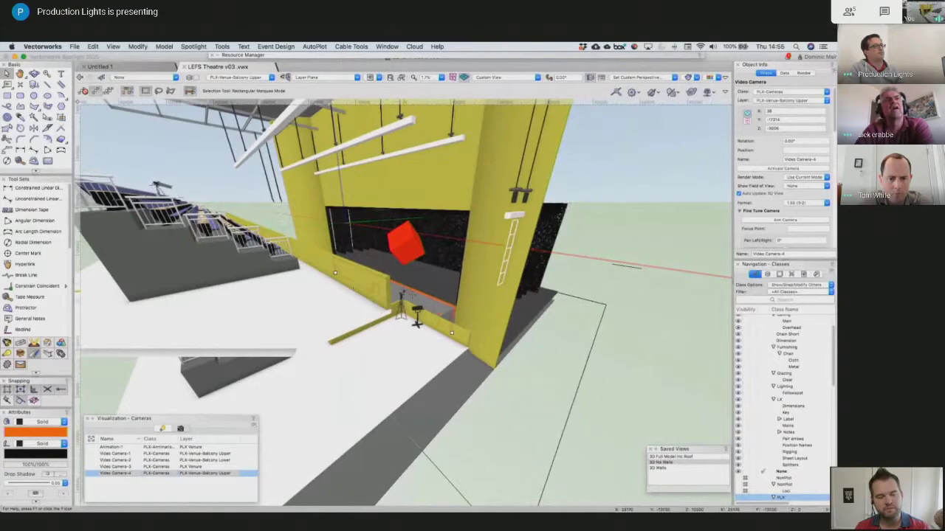
key(Escape)
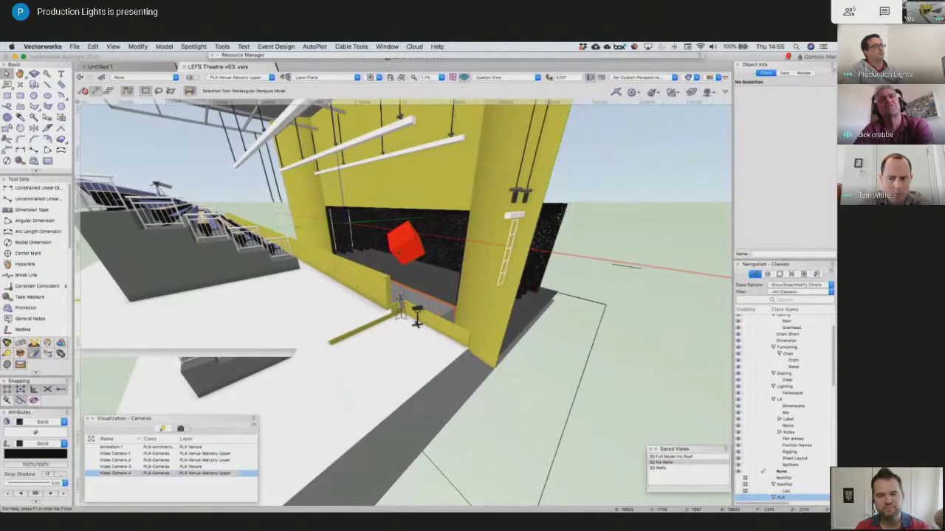
shift+middle_drag(403, 297, 402, 295)
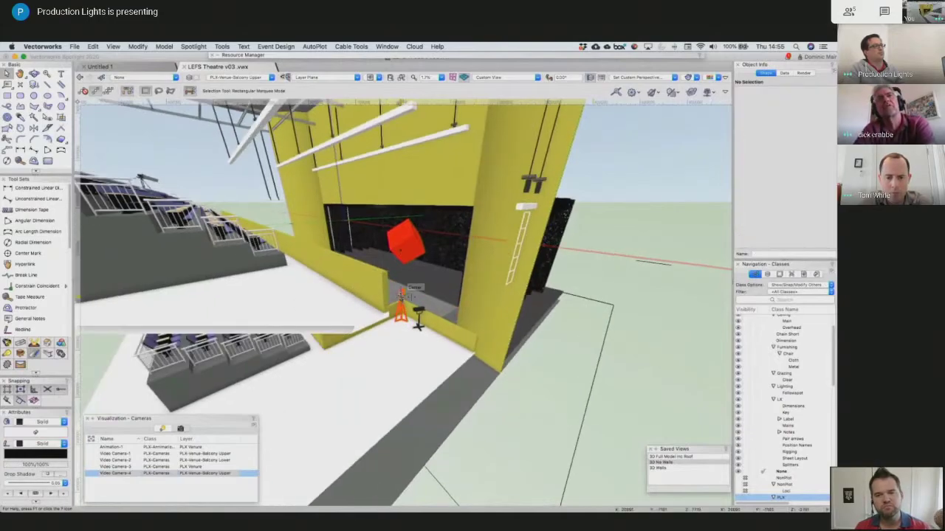
click(402, 295)
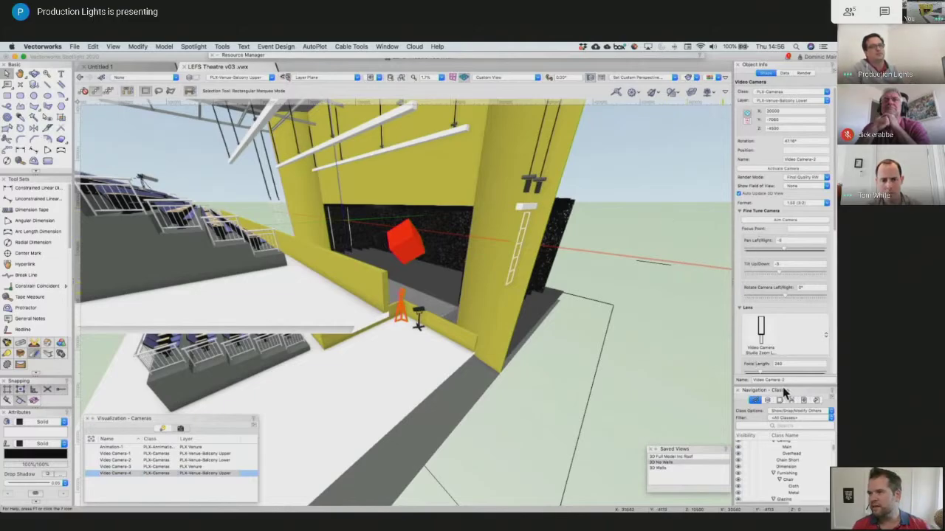
Examine the selected camera's lens, focal length, camera body and stand settings.
drag(784, 385, 784, 405)
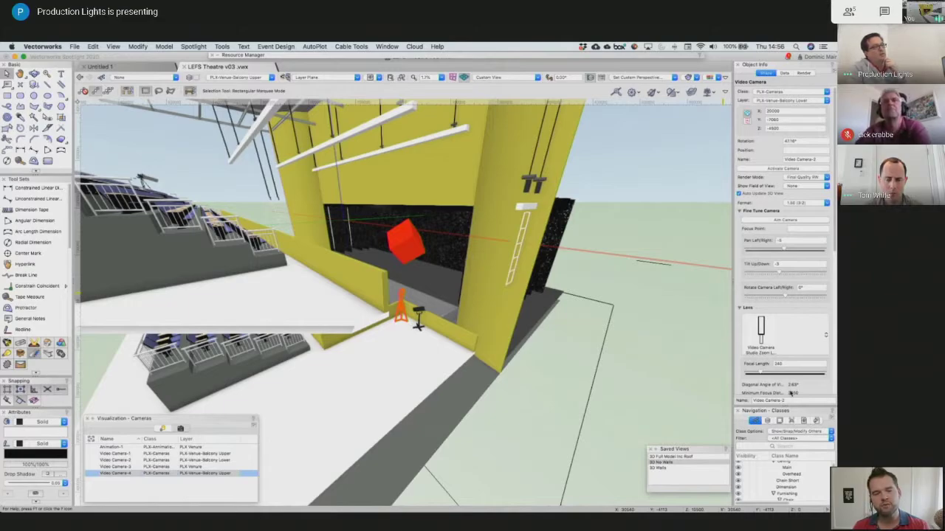
scroll(777, 334, down, 1)
scroll(777, 334, down, 8)
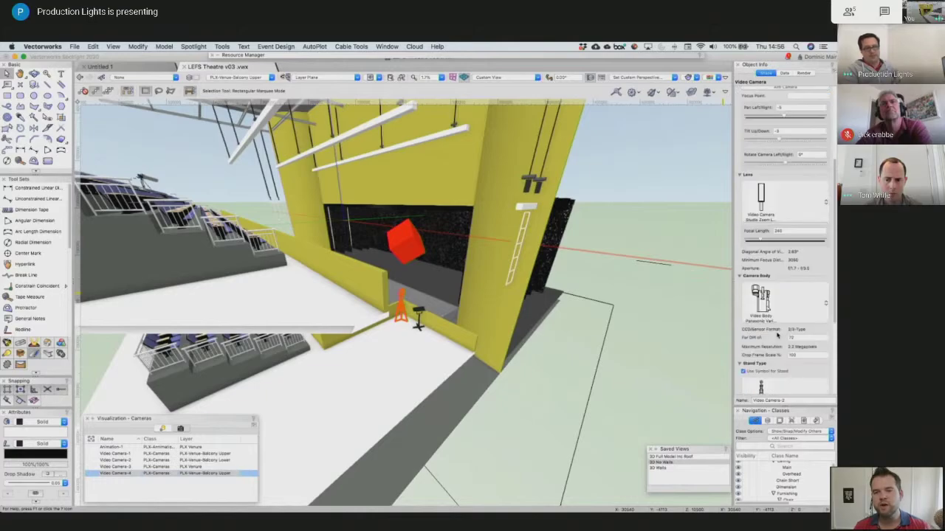
scroll(777, 334, down, 2)
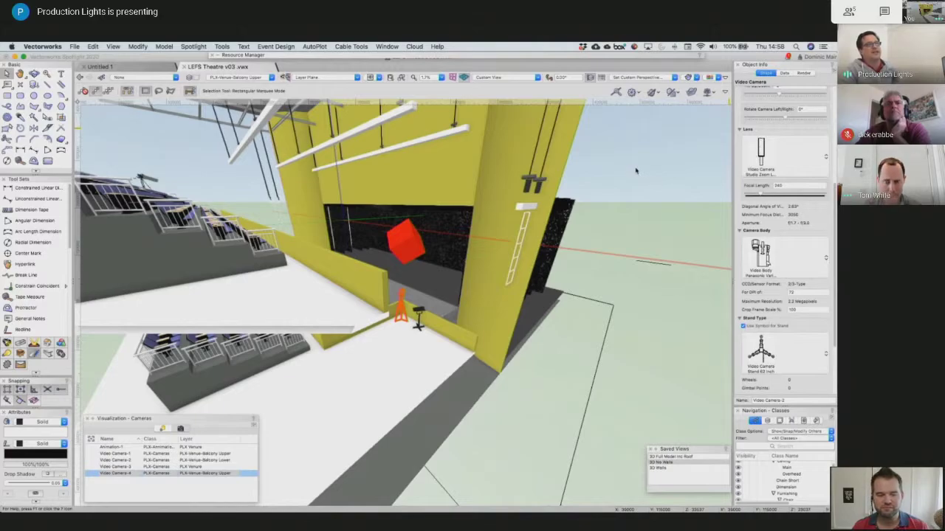
Compare the 12X, 15-55mm, 20X and Studio Zoom Long lenses in the lens library, cancel the lens import and review the camera's focal length settings.
click(762, 156)
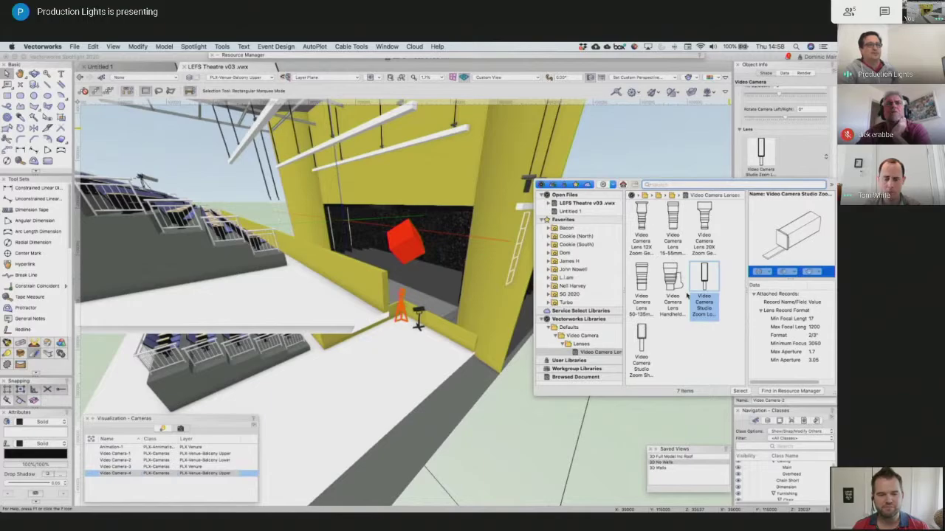
click(642, 222)
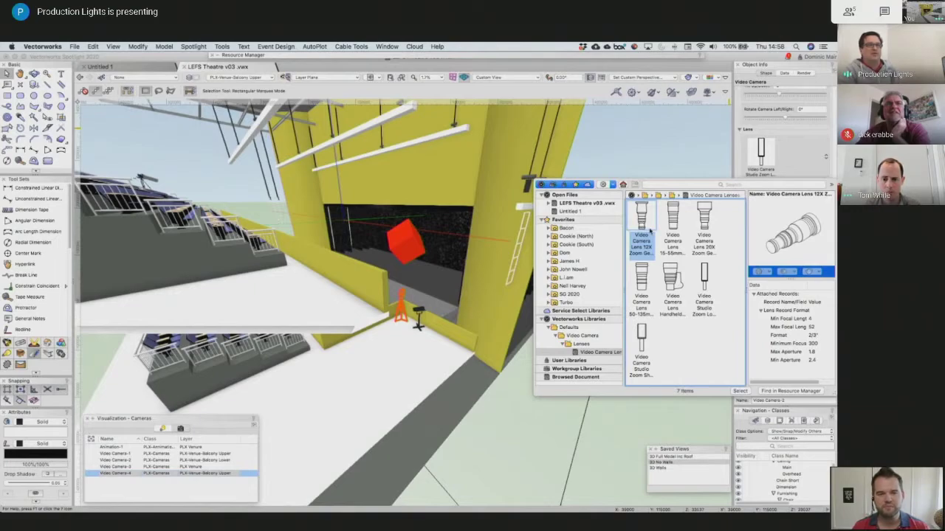
click(671, 230)
click(699, 241)
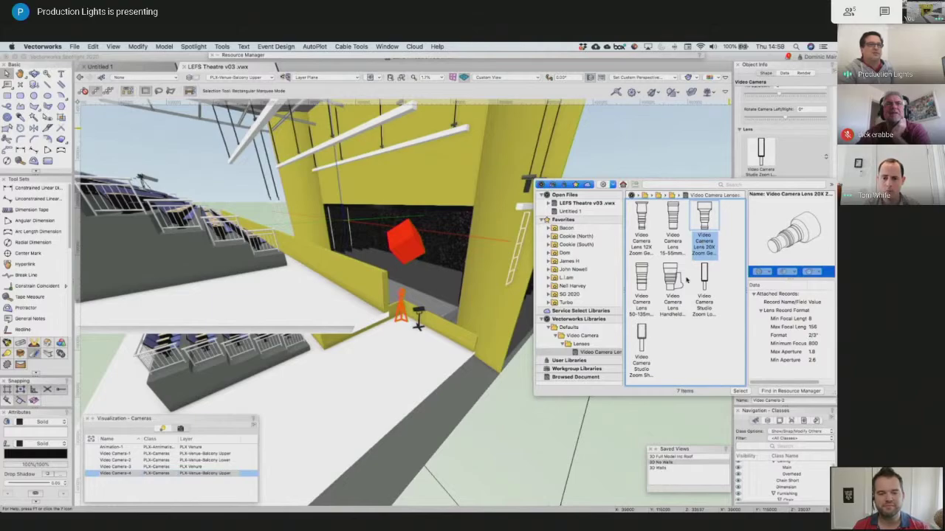
click(707, 282)
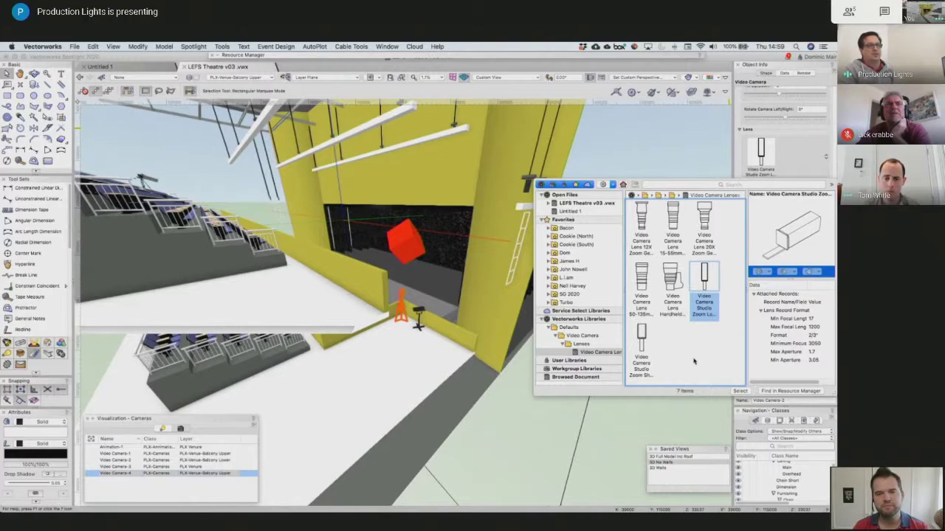
click(740, 390)
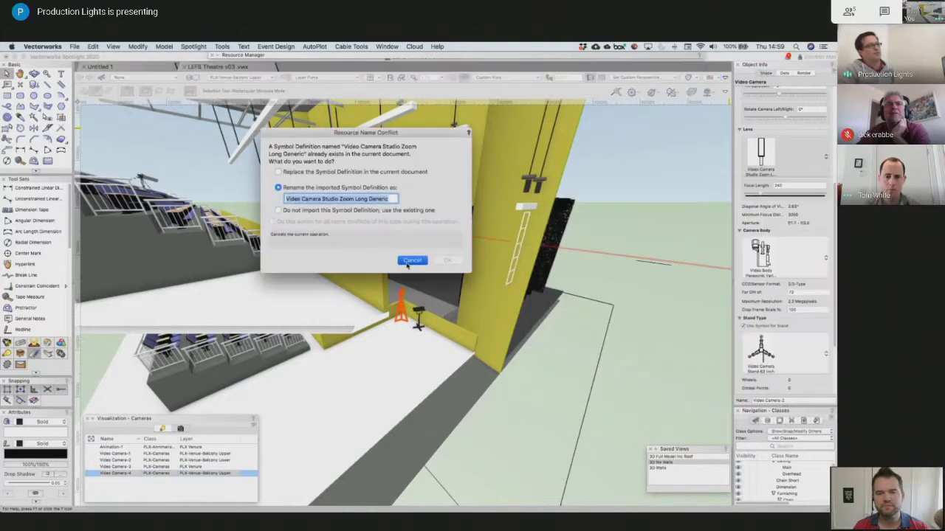
click(410, 260)
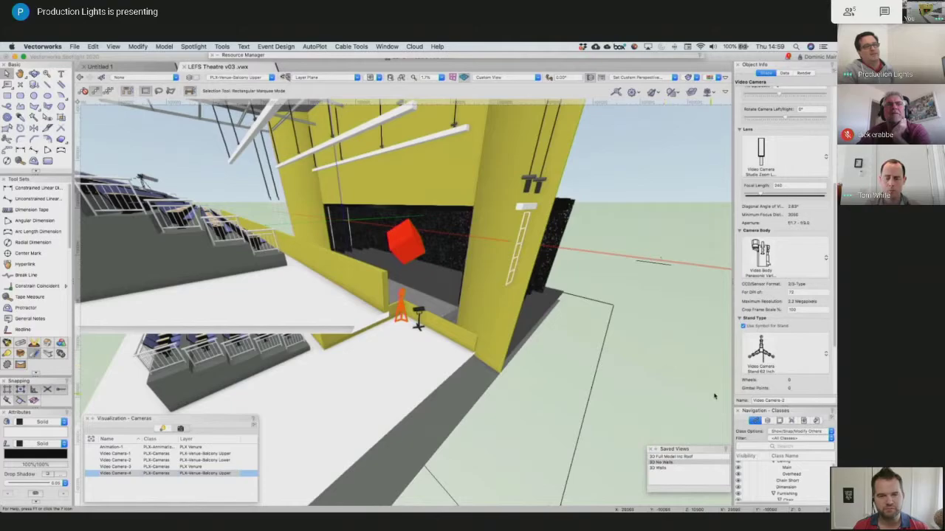
scroll(752, 310, up, 5)
scroll(753, 286, up, 3)
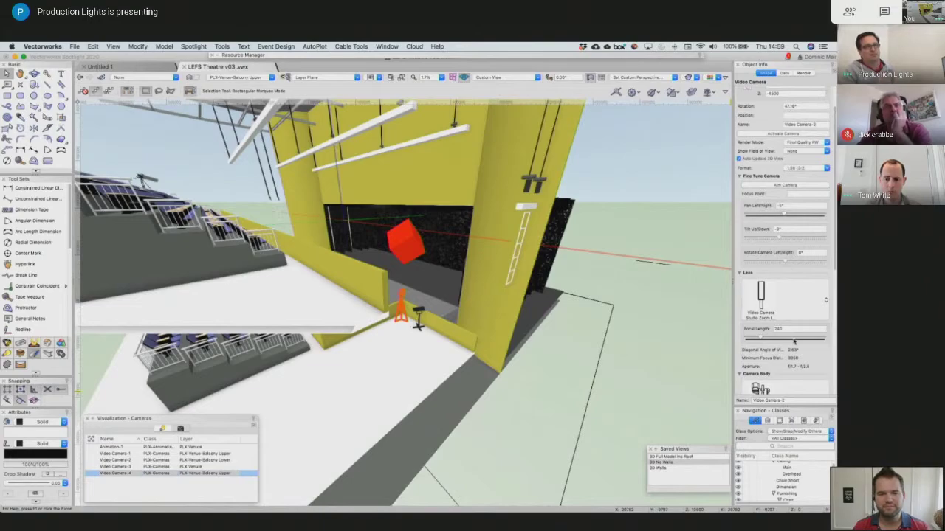
Review the selected camera's fine-tune, lens and camera body settings, and clear the selection in the model.
scroll(790, 322, down, 1)
scroll(782, 323, down, 1)
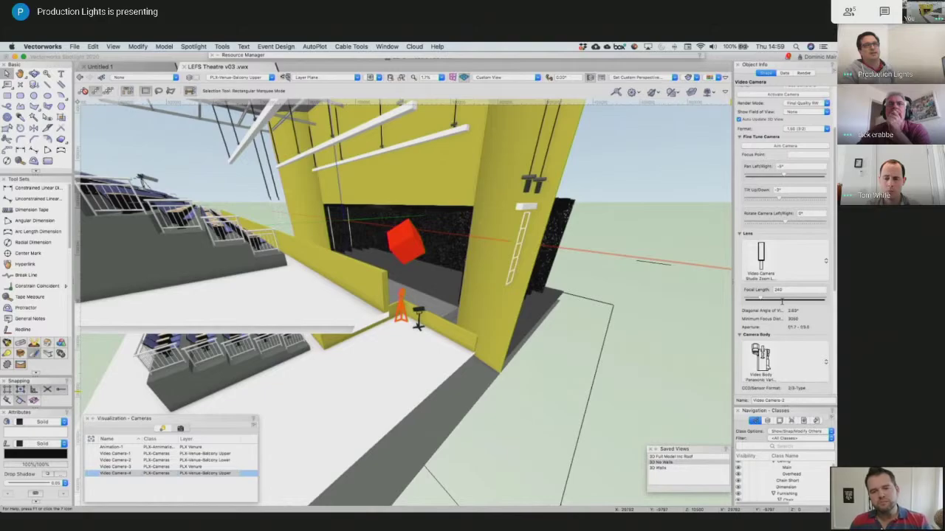
scroll(782, 301, up, 2)
scroll(782, 297, up, 3)
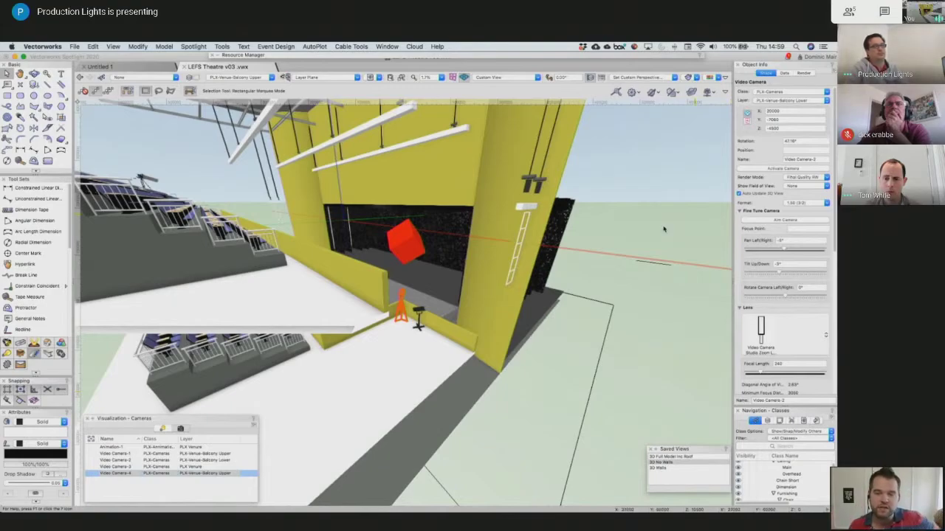
click(632, 324)
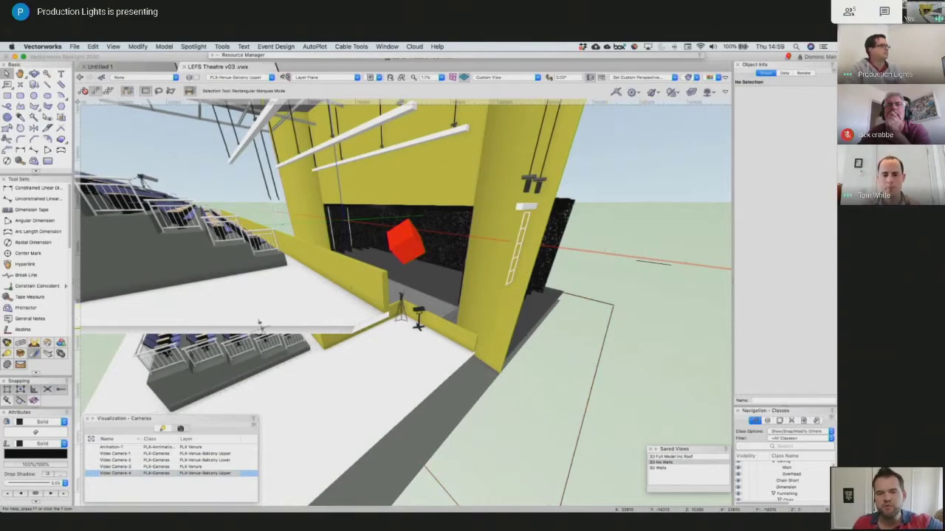
Switch to QuickTime Player and play the Theatre Fly Thru v02.mov animation from the start.
mouse_move(325, 509)
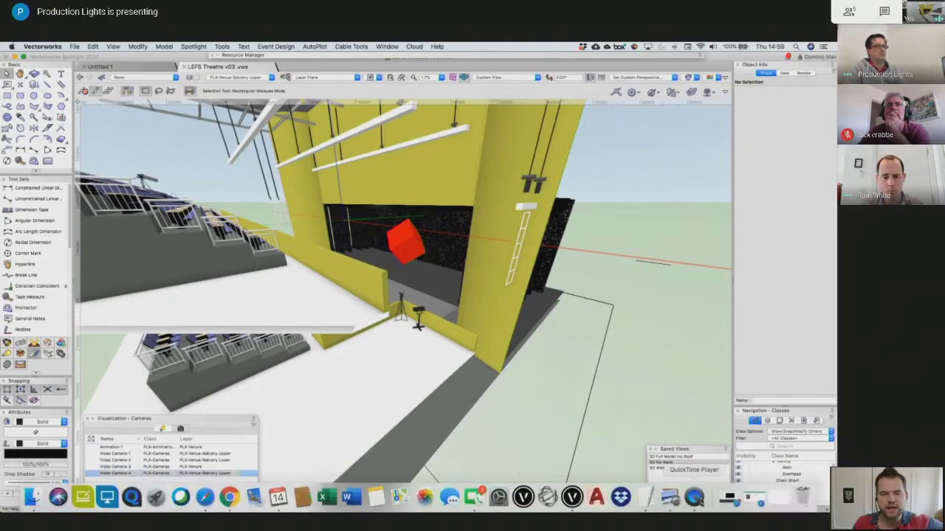
click(694, 497)
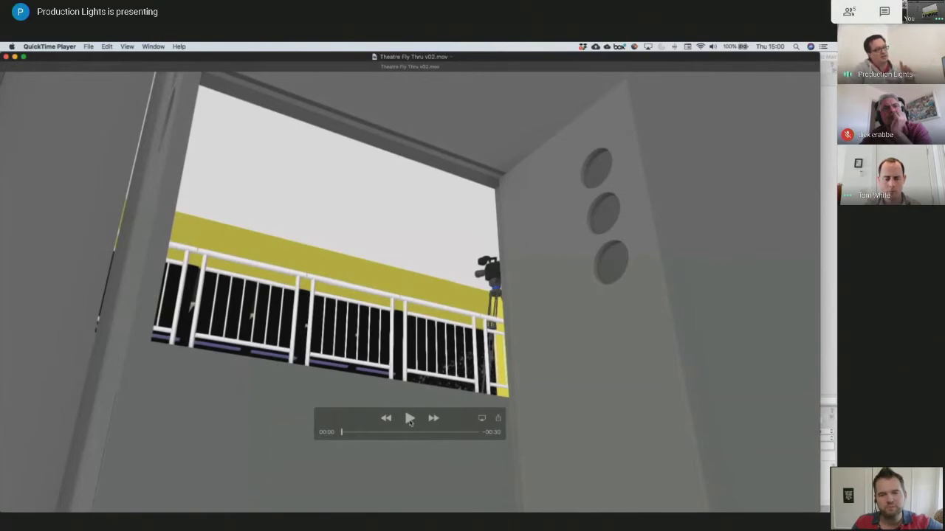
click(410, 418)
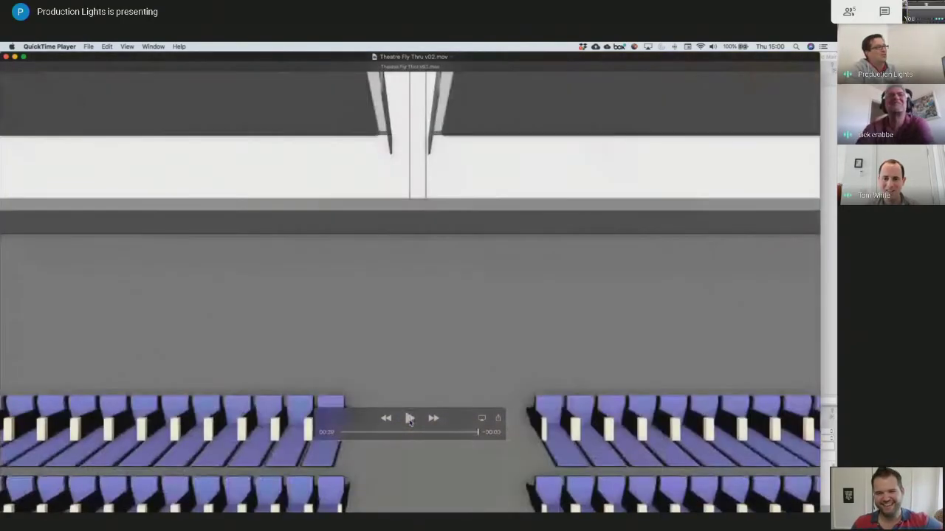
Return to the LEFS Theatre v03 model in Vectorworks and restore the 3D No Walls saved view.
key(ctrl+Right)
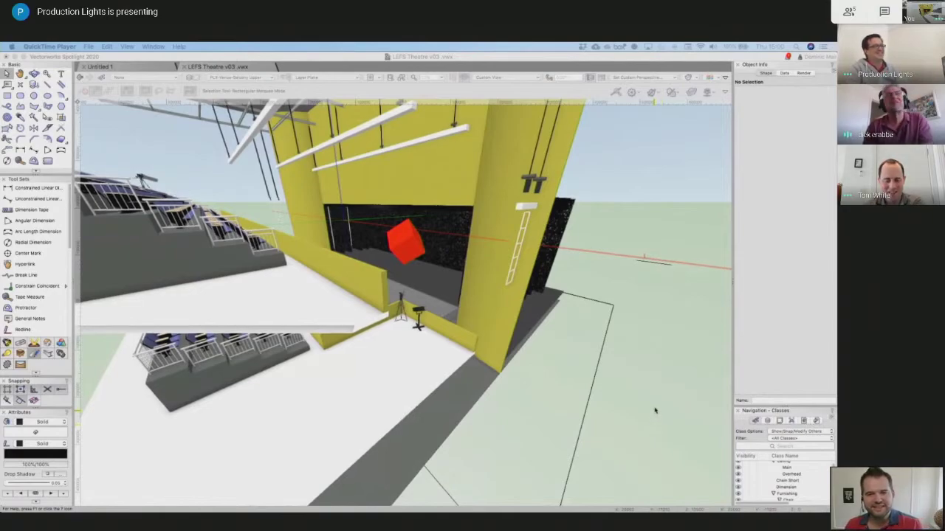
click(661, 393)
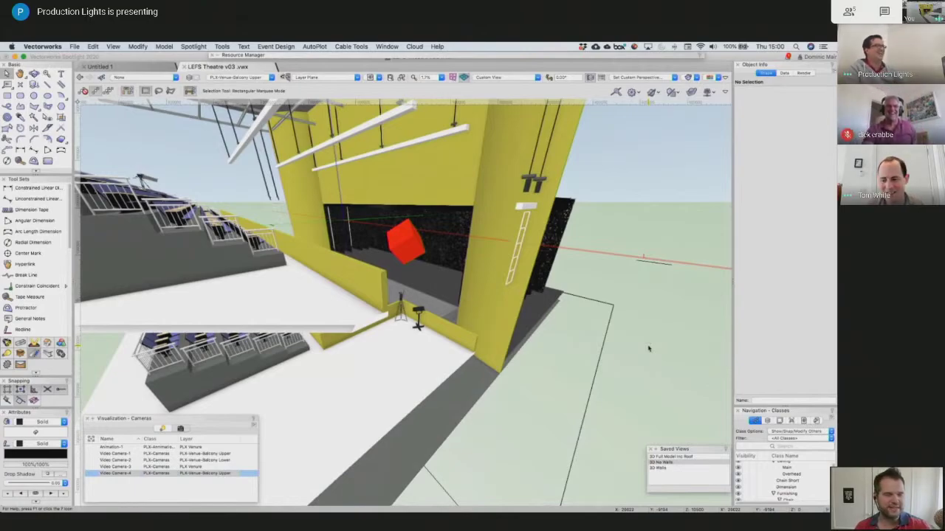
double_click(665, 462)
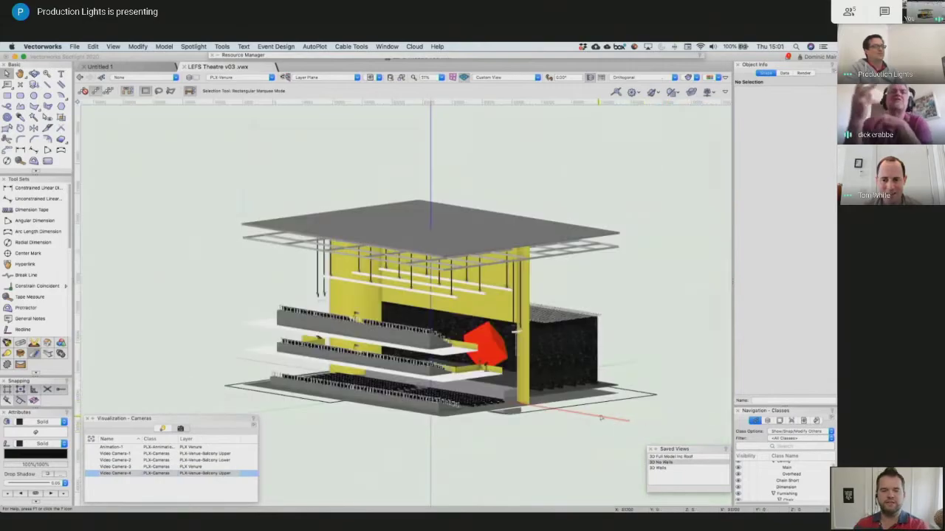